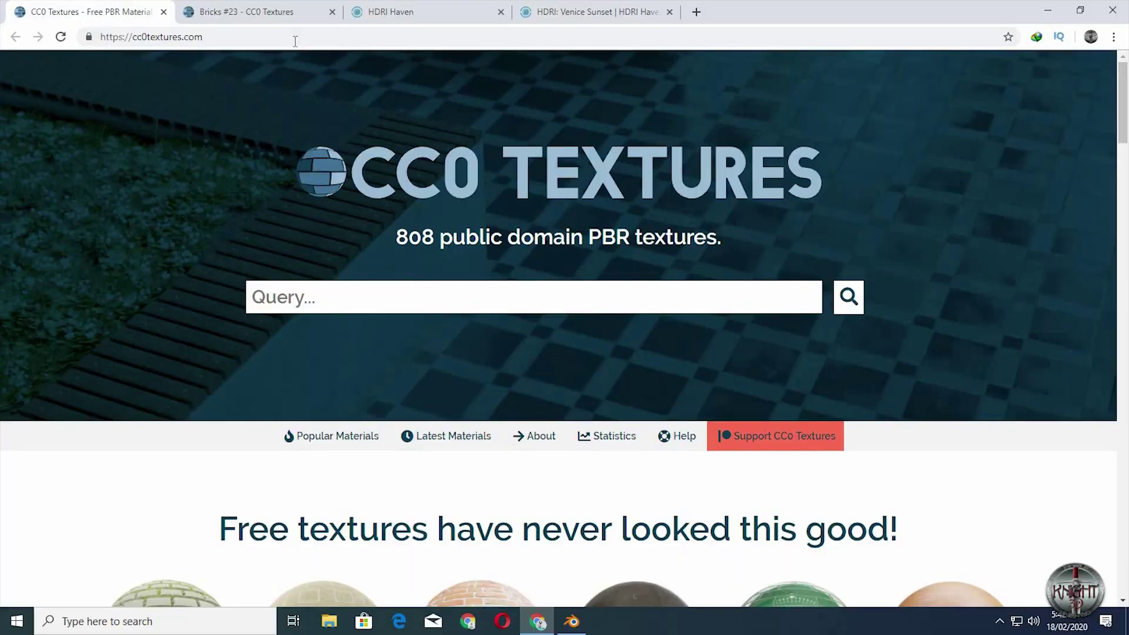
Review the Bricks #23 texture page on CC0 Textures and the Venice Sunset page on HDRI Haven
left_click(278, 8)
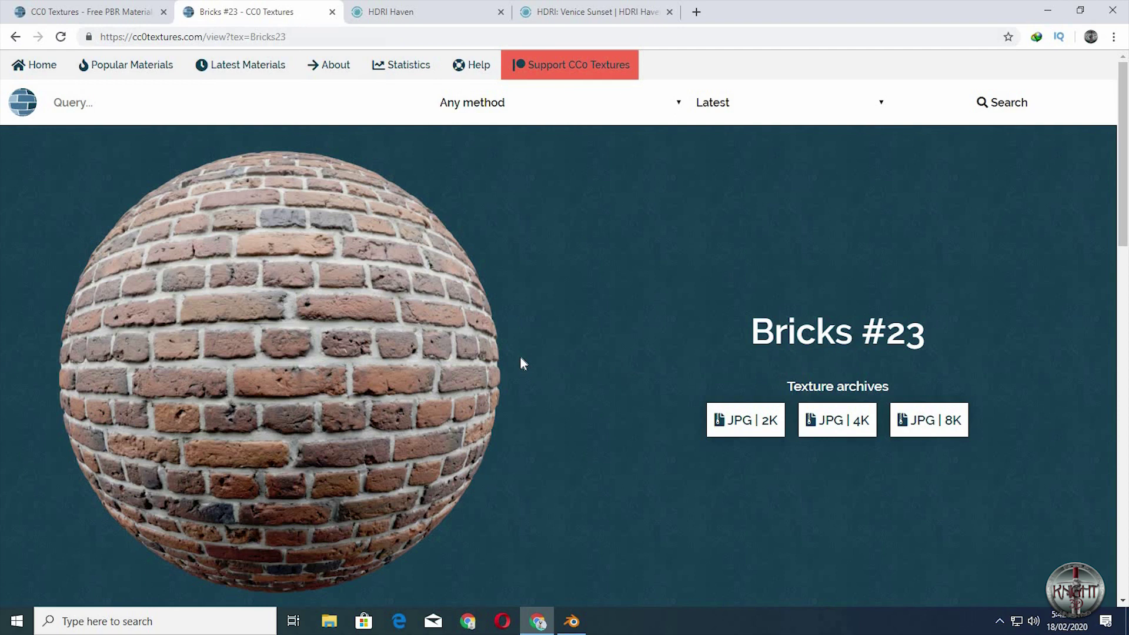
scroll(517, 264, "down", 5)
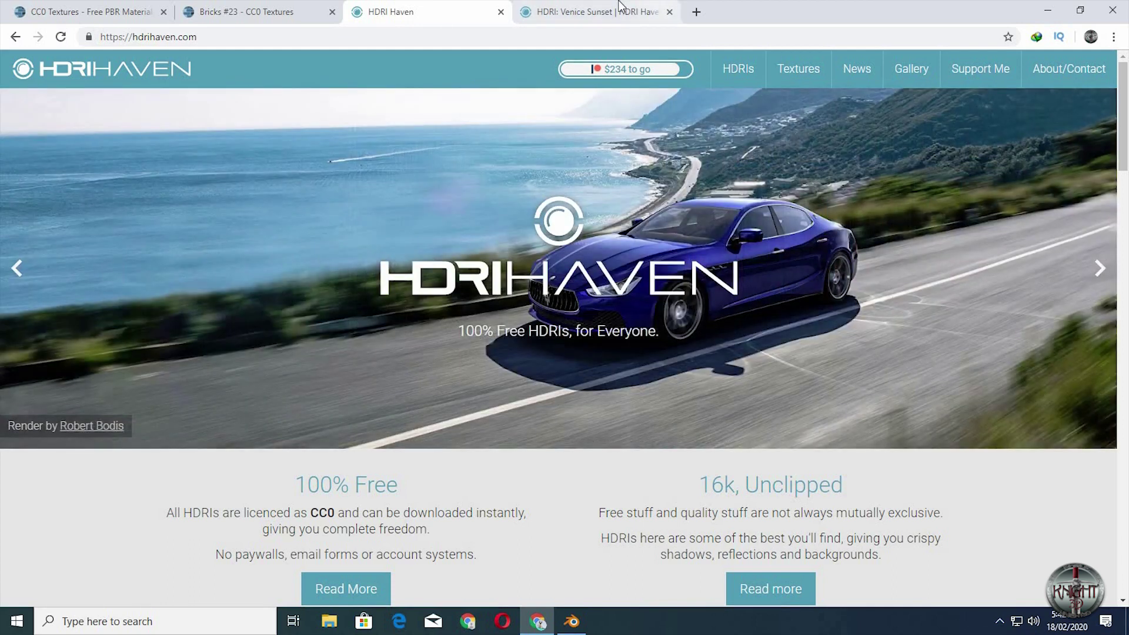
left_click(619, 7)
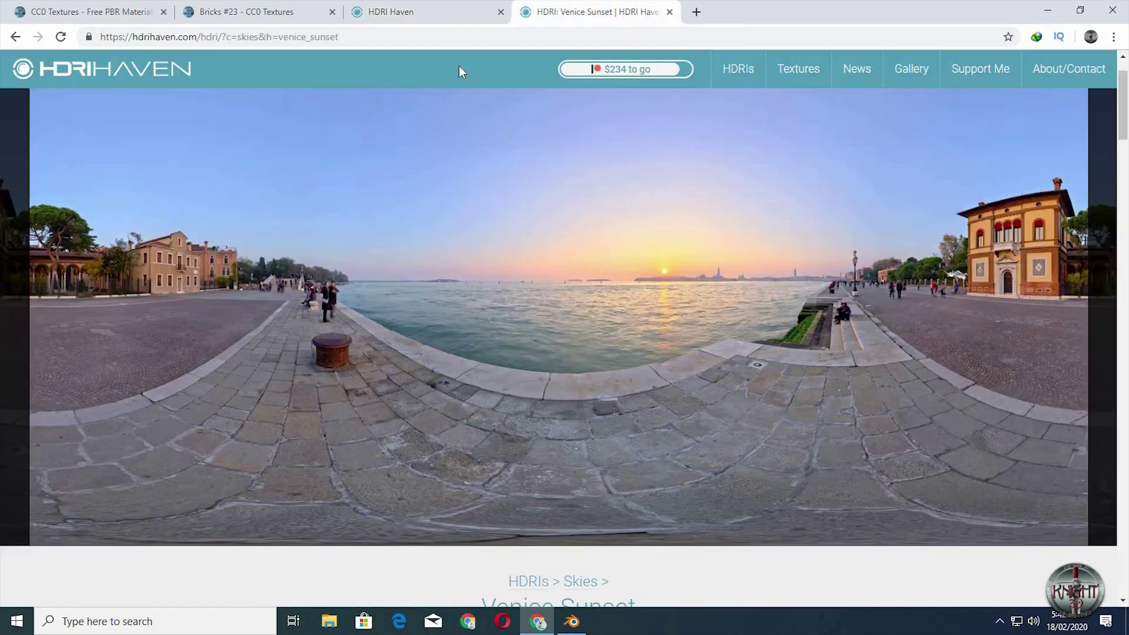
scroll(494, 336, "down", 3)
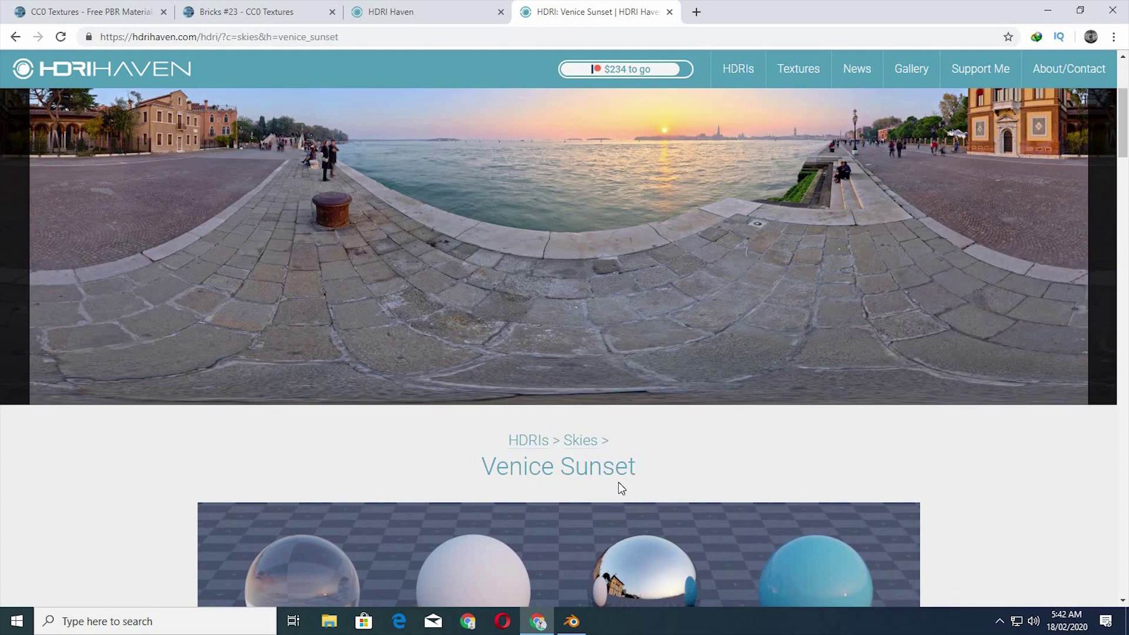
scroll(621, 488, "up", 1)
scroll(620, 485, "down", 2)
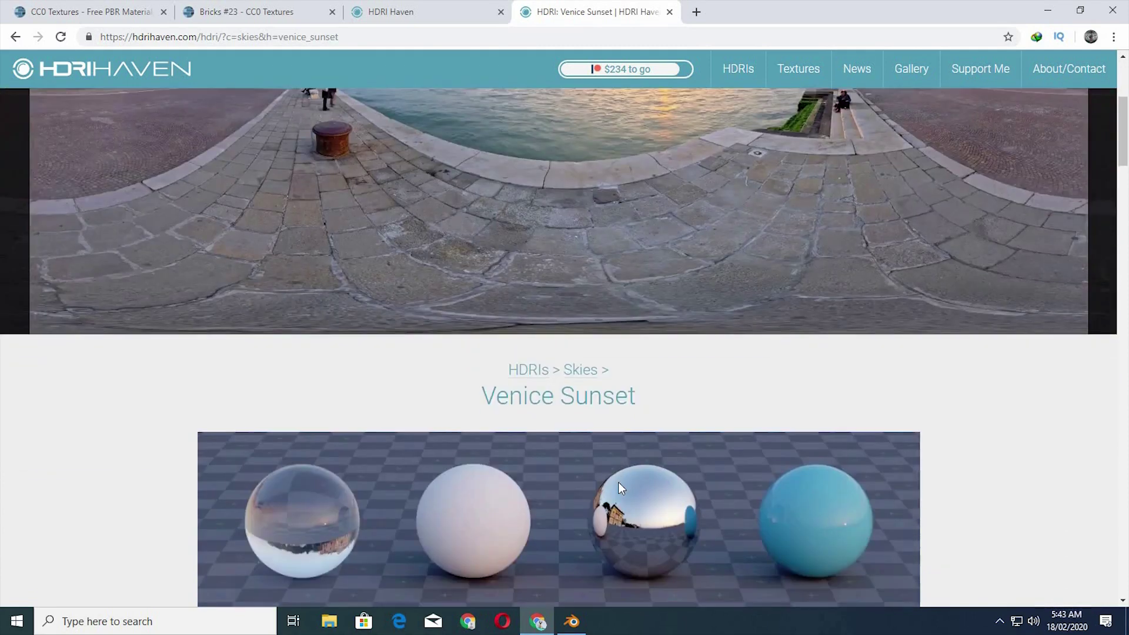
scroll(617, 482, "up", 2)
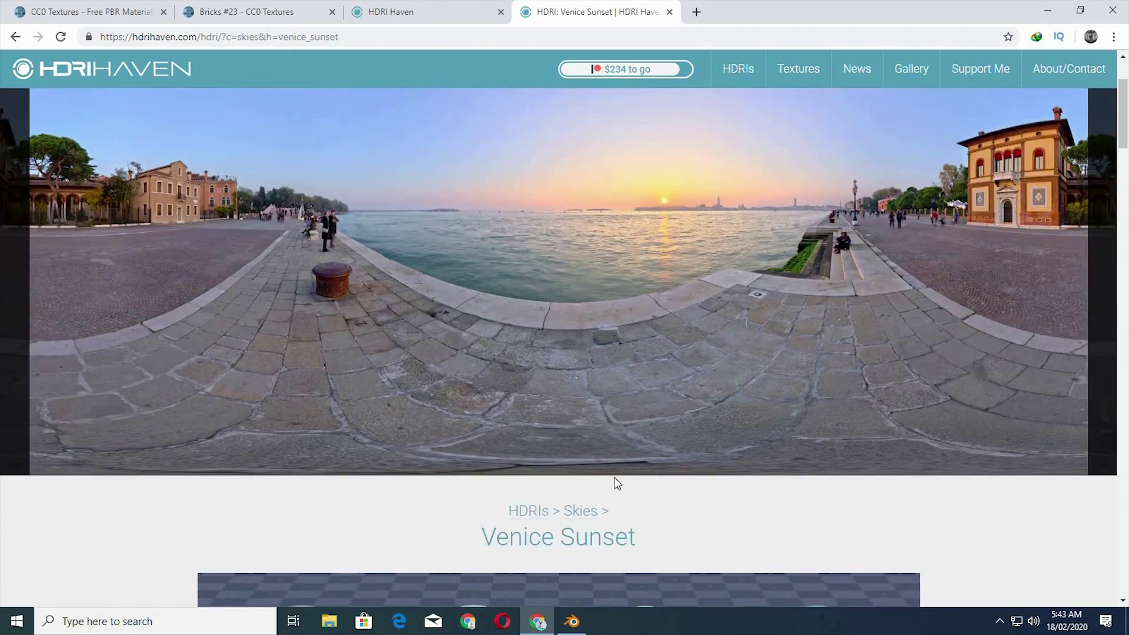
Switch to Blender and delete the default cube from the scene
left_click(574, 621)
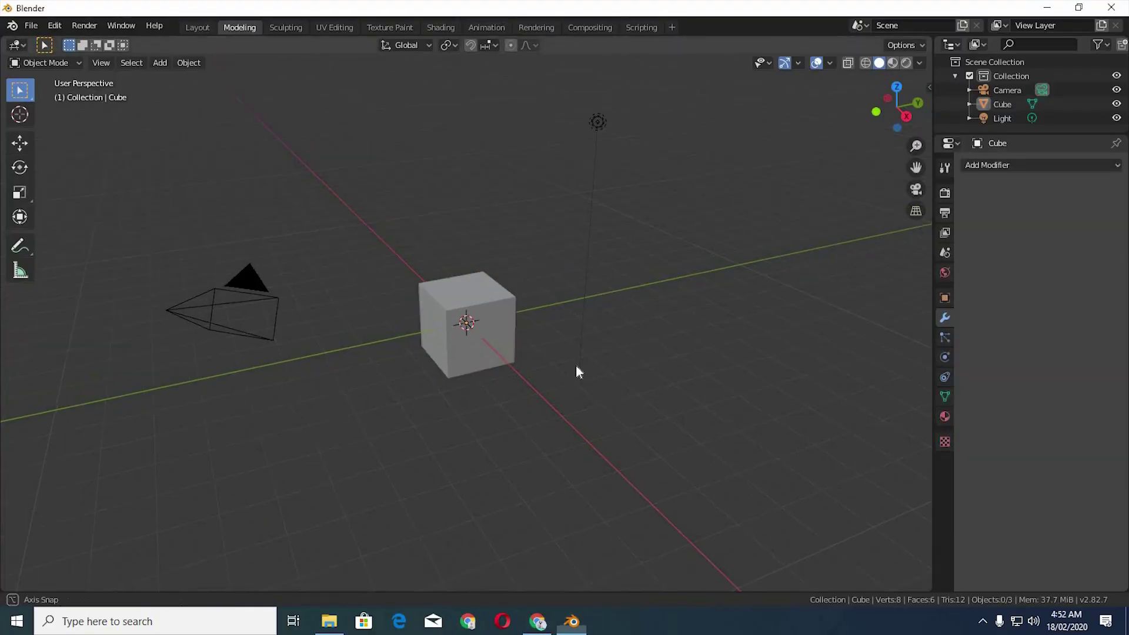
middle_click_drag(576, 365, 499, 299)
left_click(499, 299)
key("x")
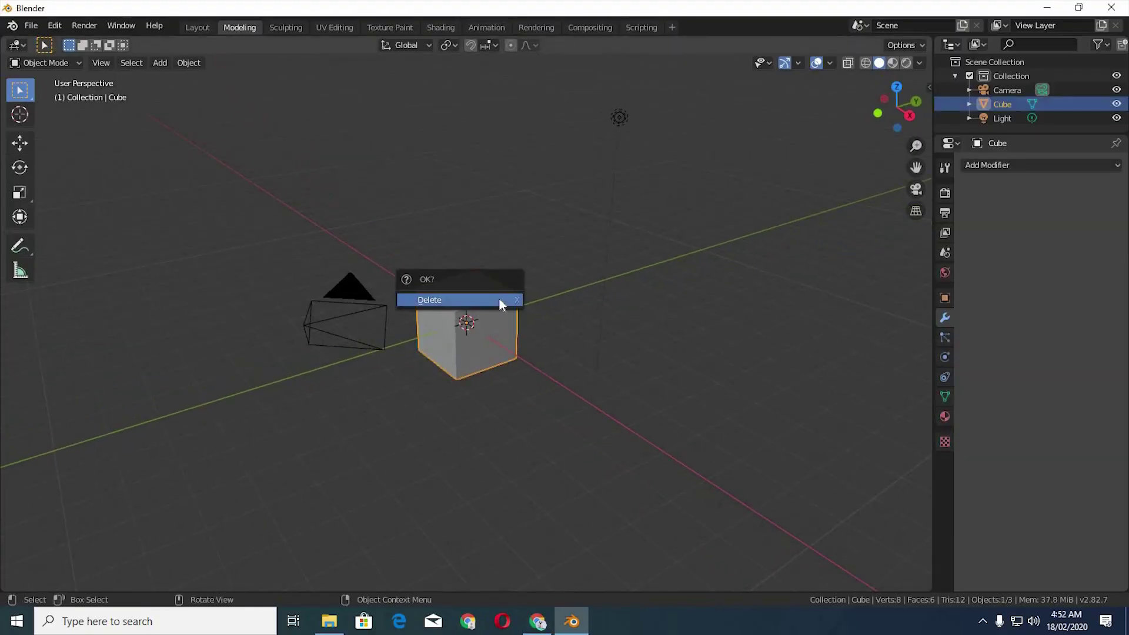
left_click(499, 300)
Add a mesh plane in front view with its alignment set to View
key("KP_1")
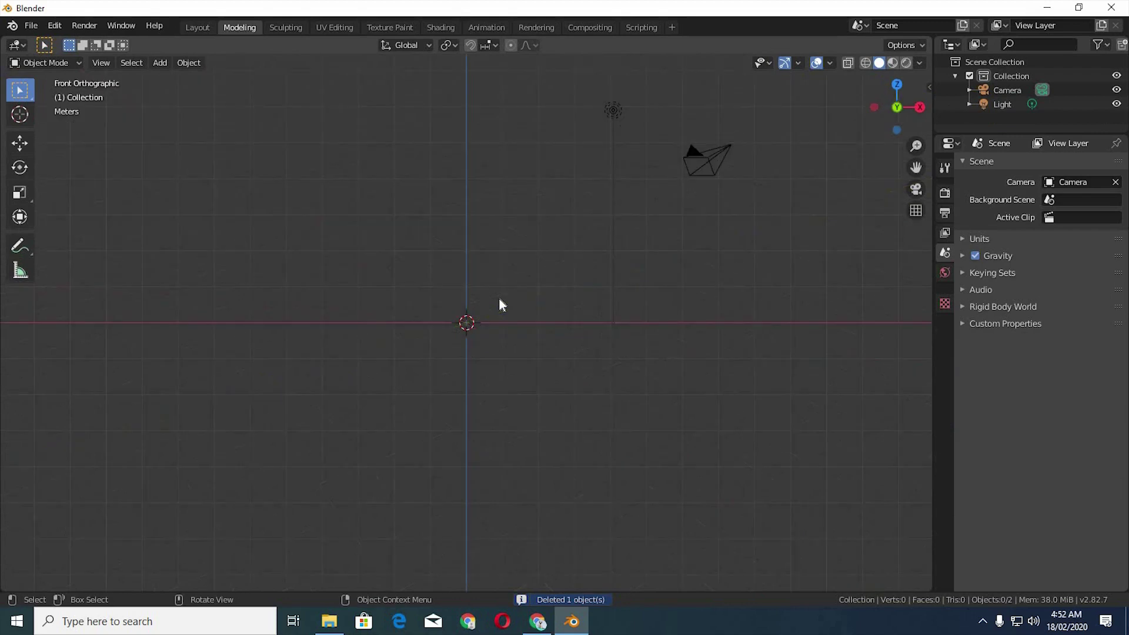
key("shift+a")
mouse_move(498, 298)
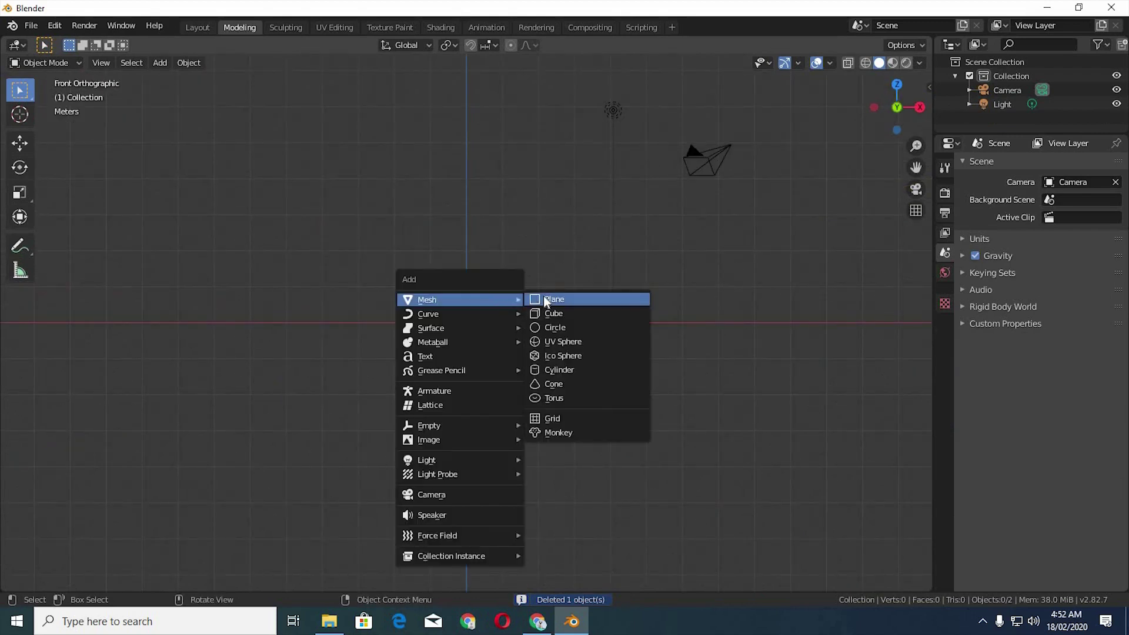
left_click(543, 295)
left_click(54, 580)
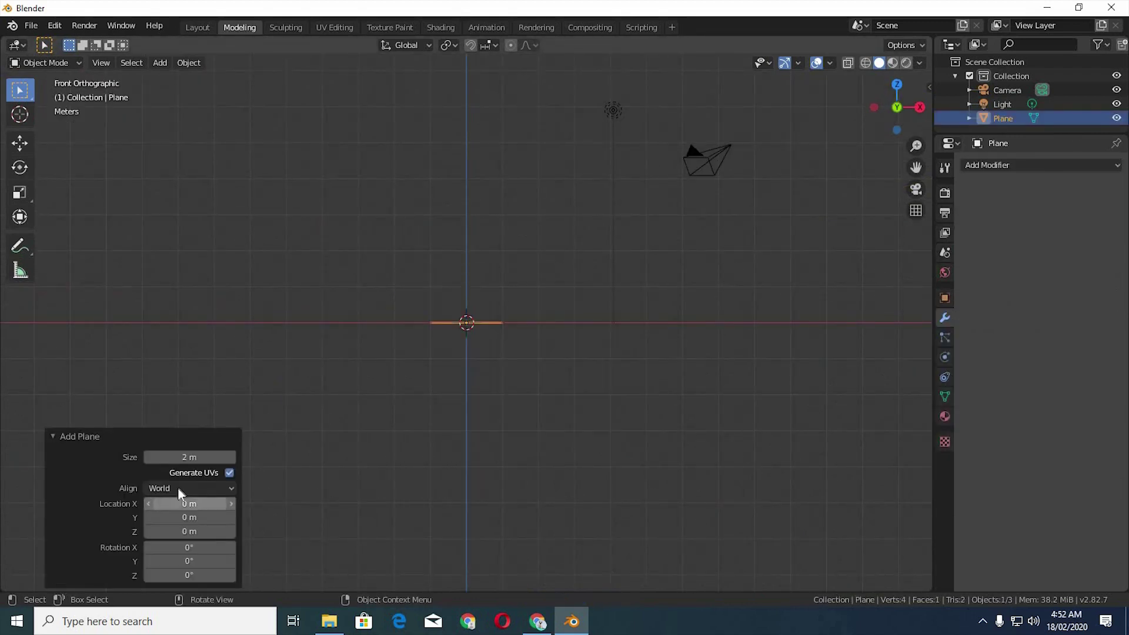
left_click(178, 489)
left_click(181, 517)
scroll(402, 400, "up", 1)
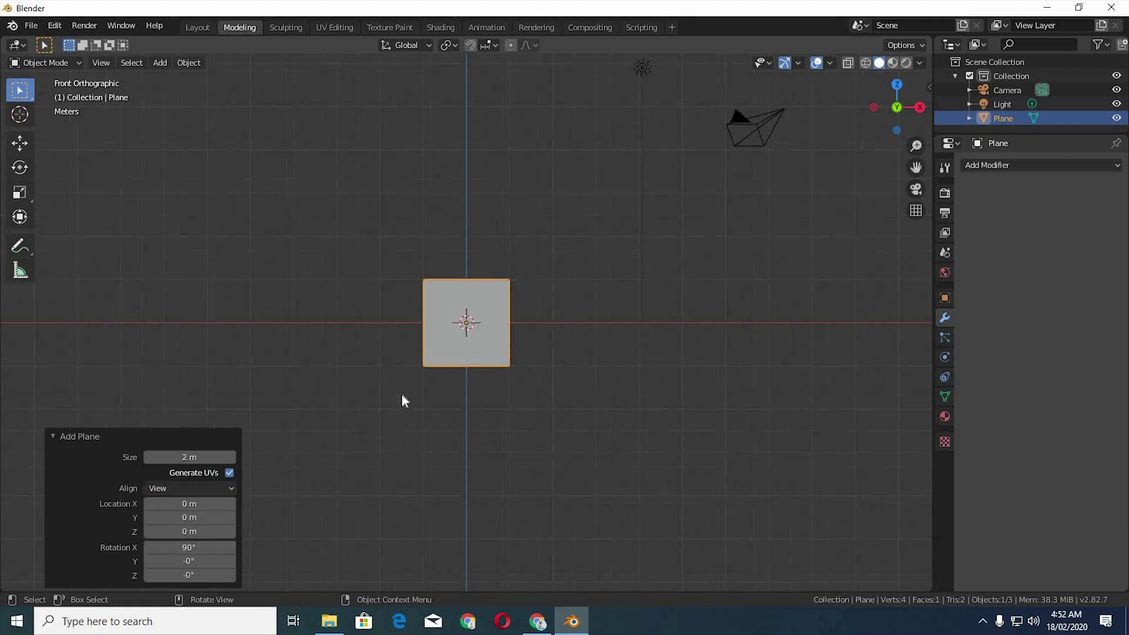
scroll(489, 170, "up", 2)
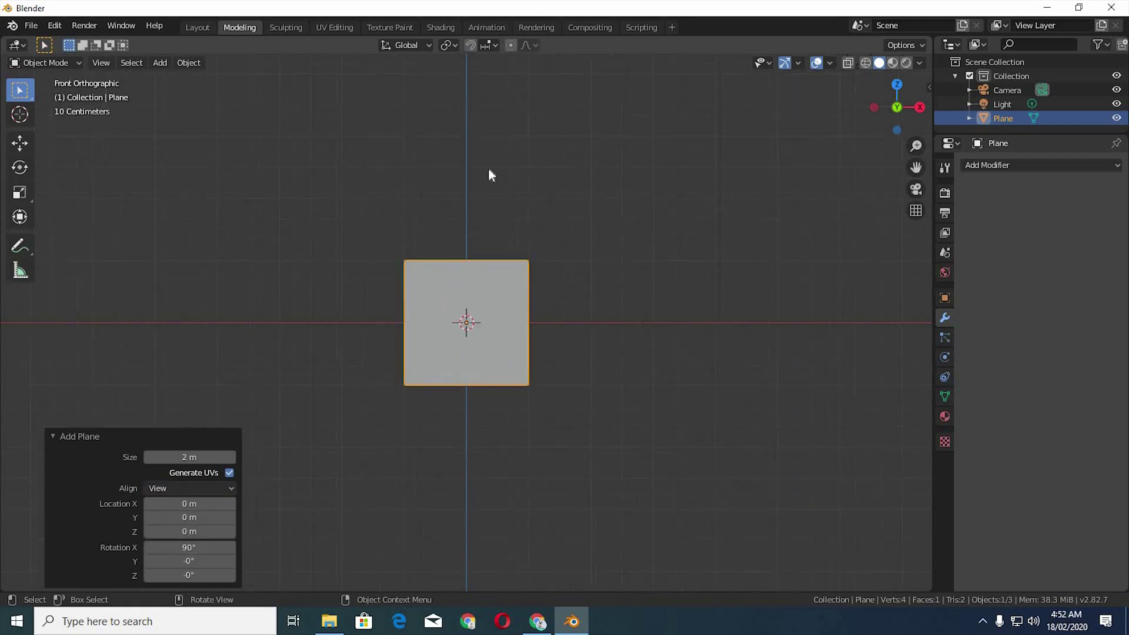
Switch to the Shading workspace and create a new material for the plane
left_click(439, 27)
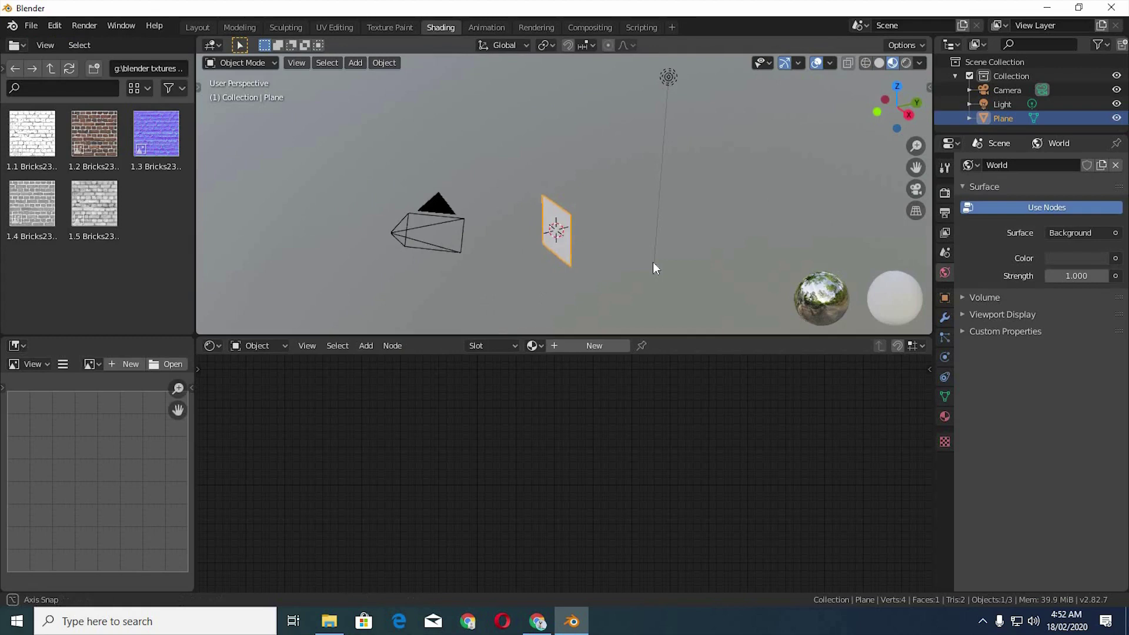
middle_click_drag(732, 252, 651, 125)
scroll(709, 257, "up", 2)
scroll(682, 212, "up", 1)
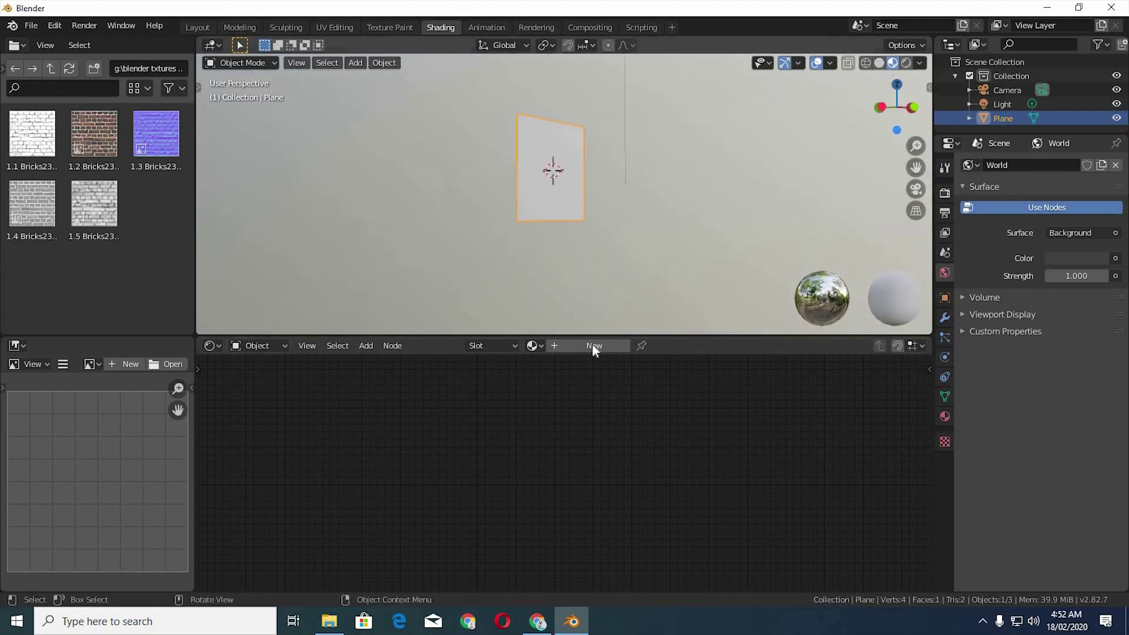
left_click(591, 344)
middle_click_drag(724, 408, 845, 426)
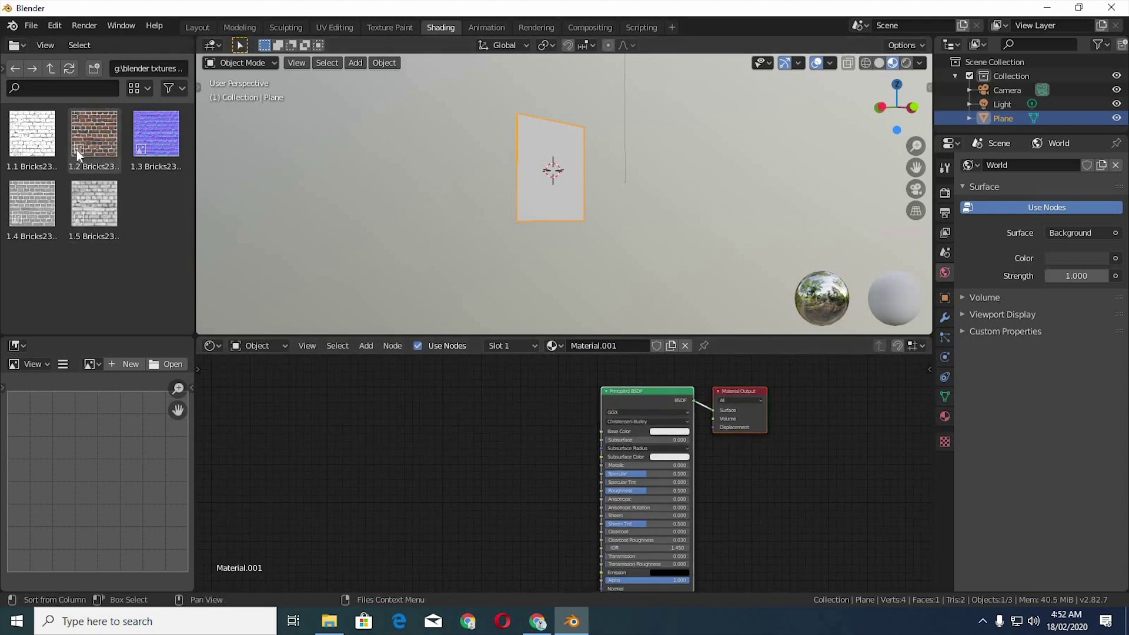
Add the 1.2 Bricks23_col image as a texture node and link its Color to the Principled BSDF Base Color
left_click_drag(77, 150, 468, 421)
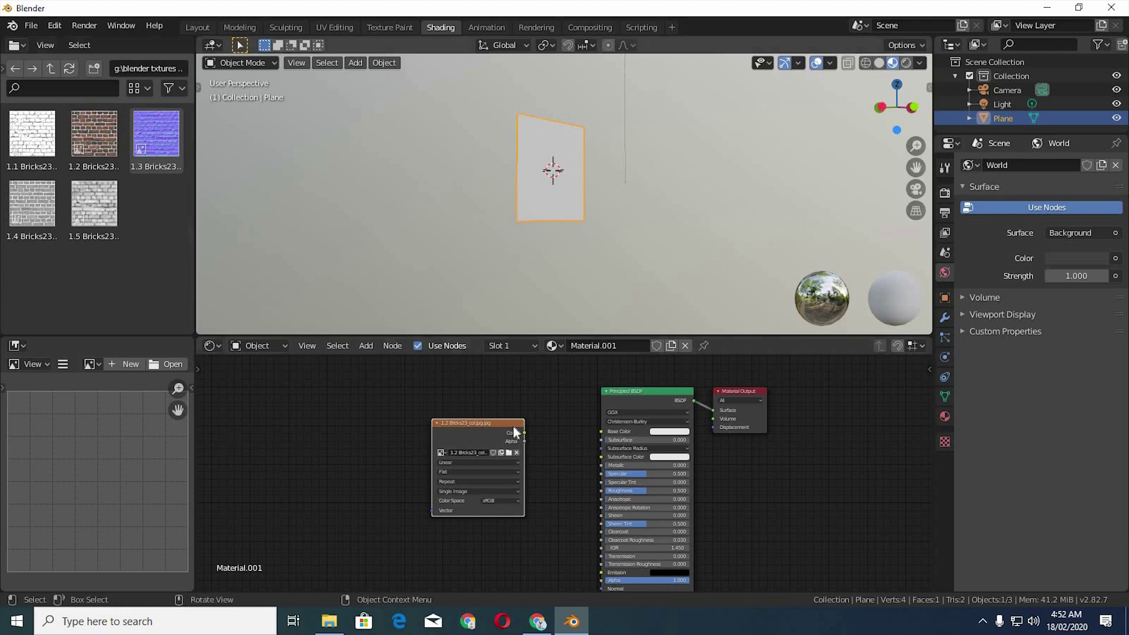
left_click_drag(488, 424, 601, 432)
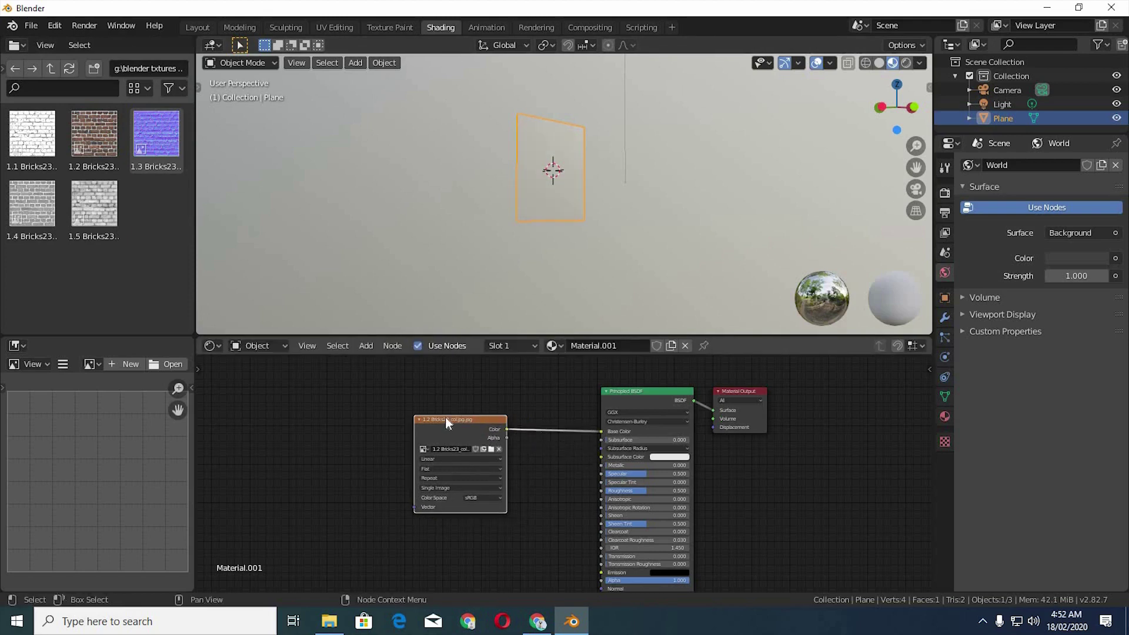
left_click_drag(471, 419, 480, 420)
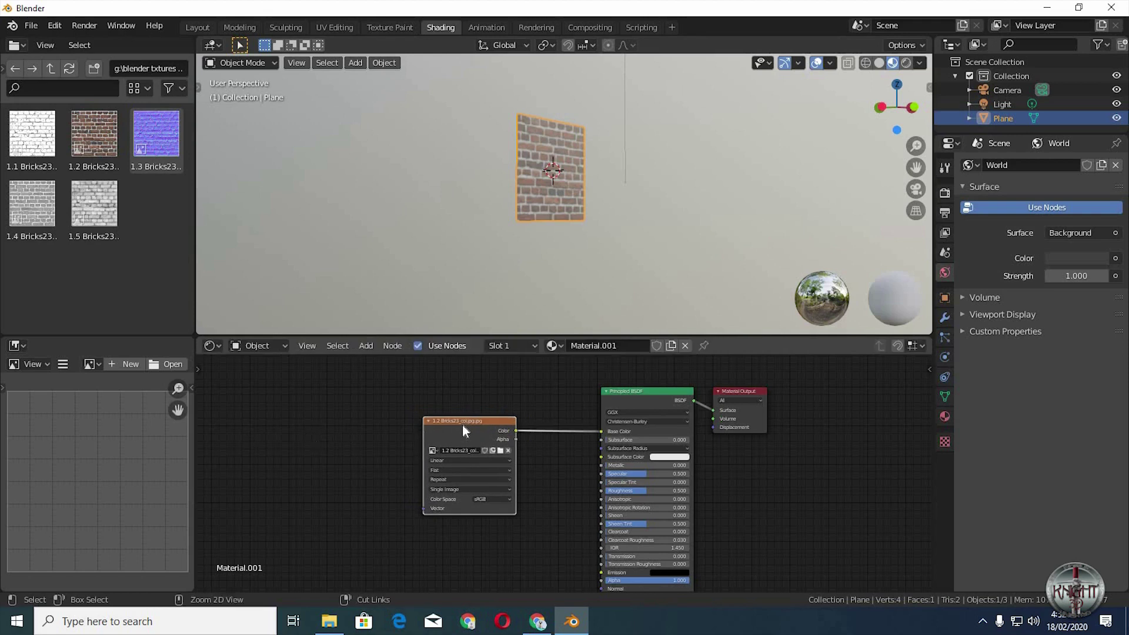
Add Mapping and Texture Coordinate nodes to the brick color texture and link Generated to the Mapping Vector input
key("ctrl+t")
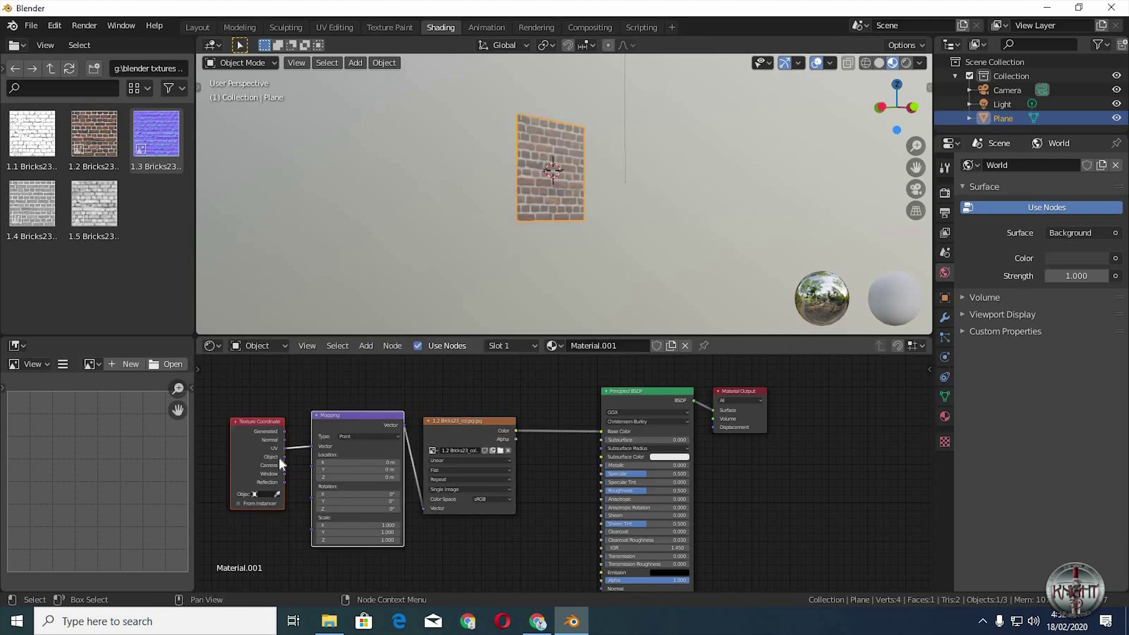
left_click_drag(285, 449, 324, 456)
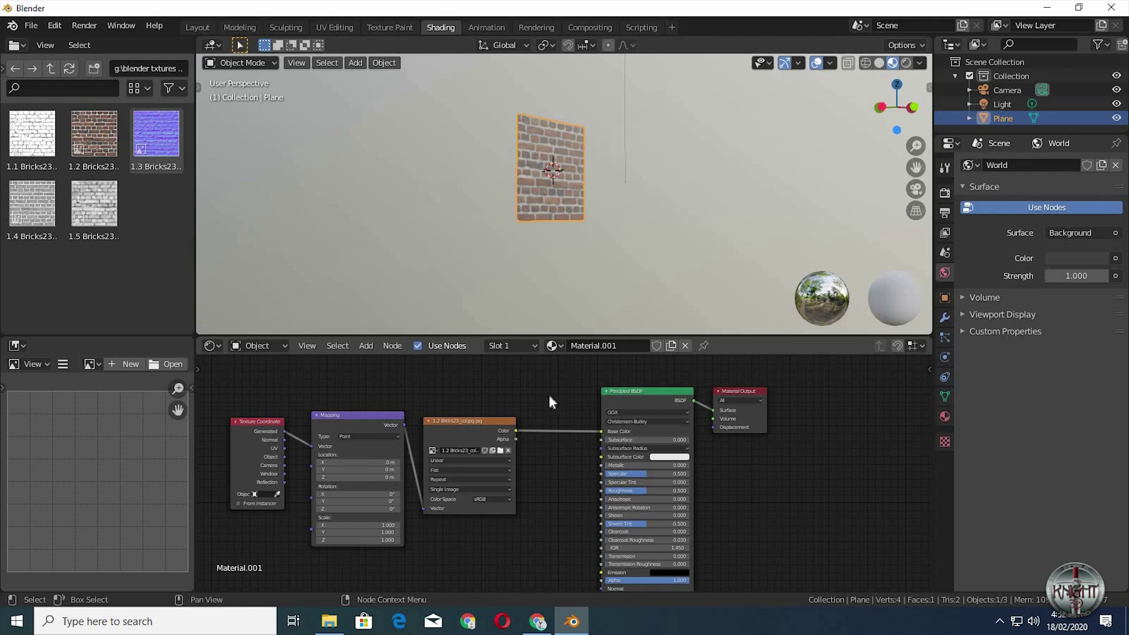
Display the texture files in the file browser as a Horizontal List
middle_click_drag(542, 411, 541, 433)
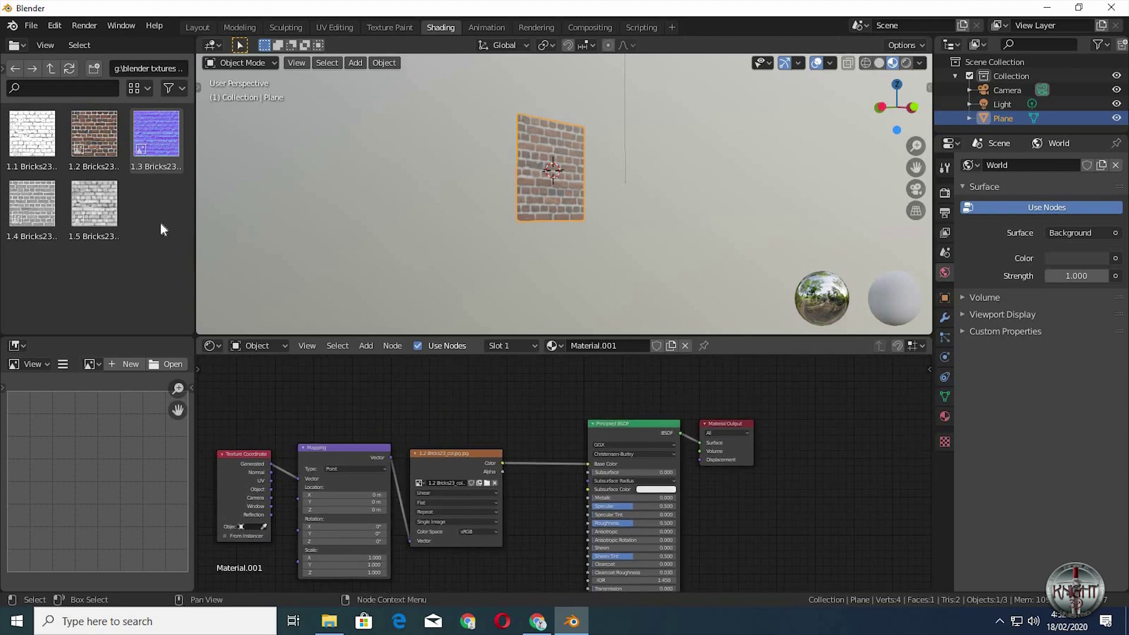
left_click(146, 88)
left_click(108, 149)
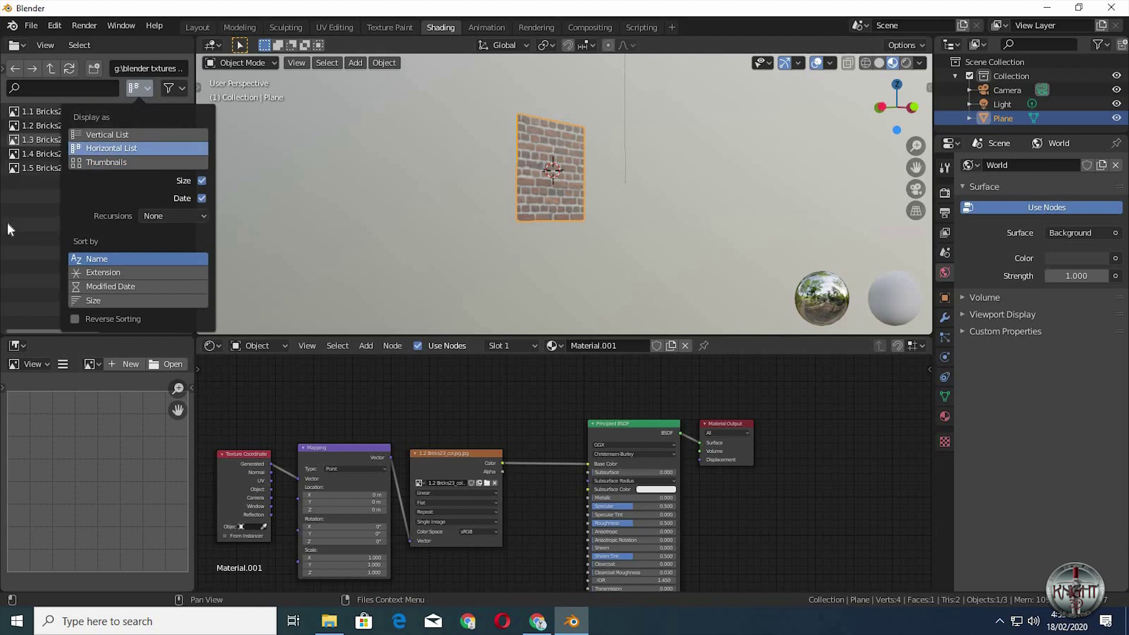
left_click(29, 211)
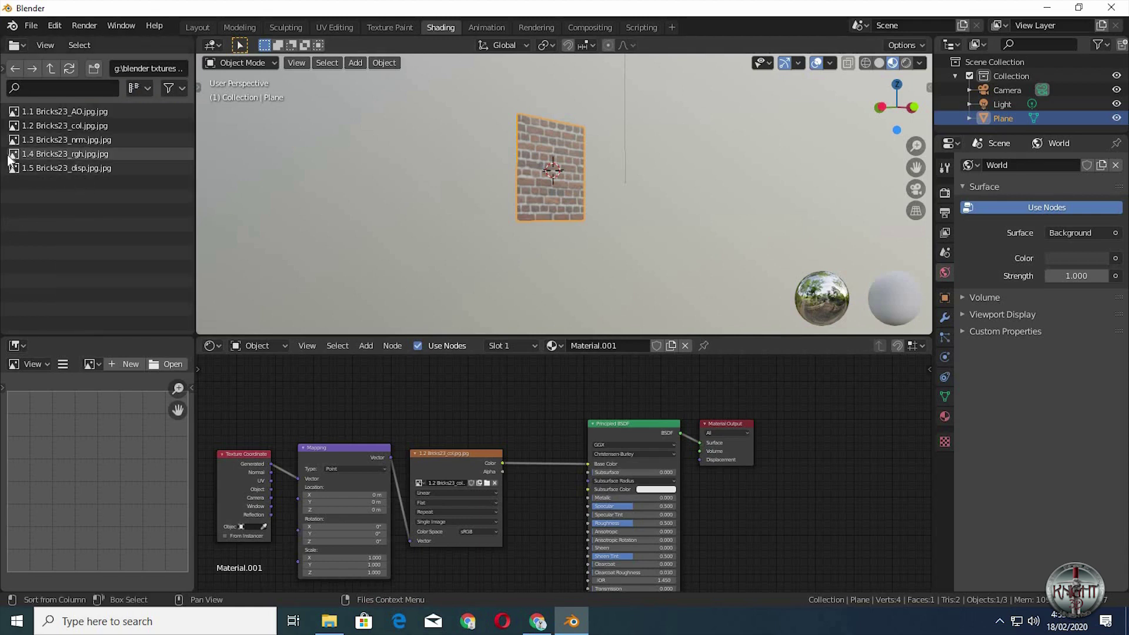
Add the 1.4 Bricks23_rgh image as a texture node below the brick color texture
scroll(552, 481, "down", 4)
middle_click_drag(541, 436, 529, 355)
left_click_drag(12, 160, 458, 500)
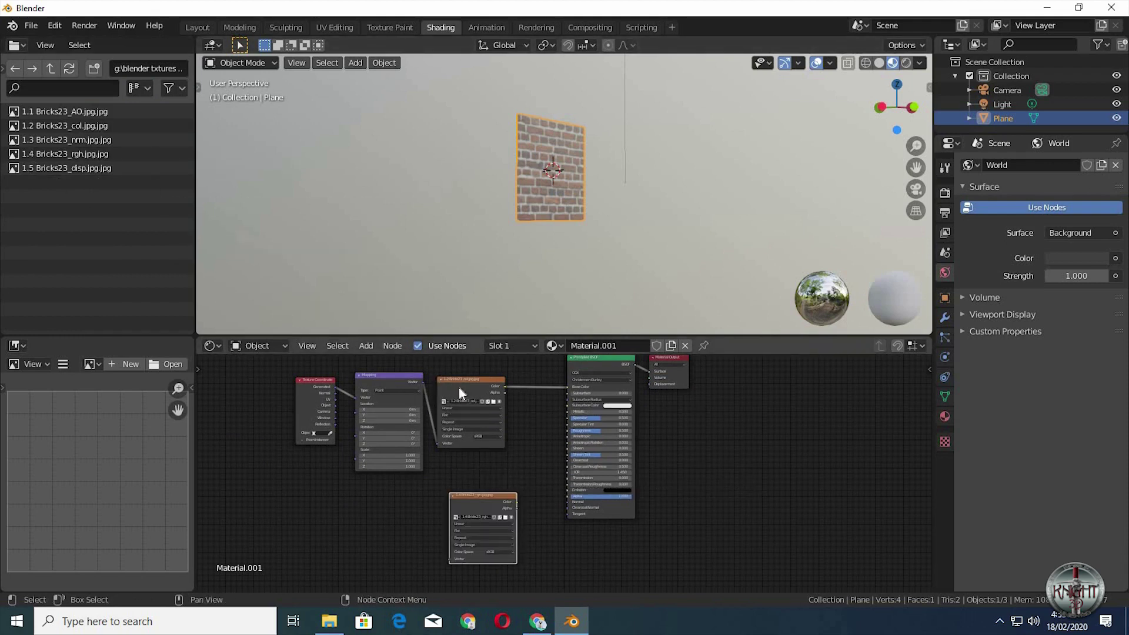
Enlarge the node editor and tidy the image nodes, collapsing the color texture and placing the roughness texture just beneath it
left_click(440, 380)
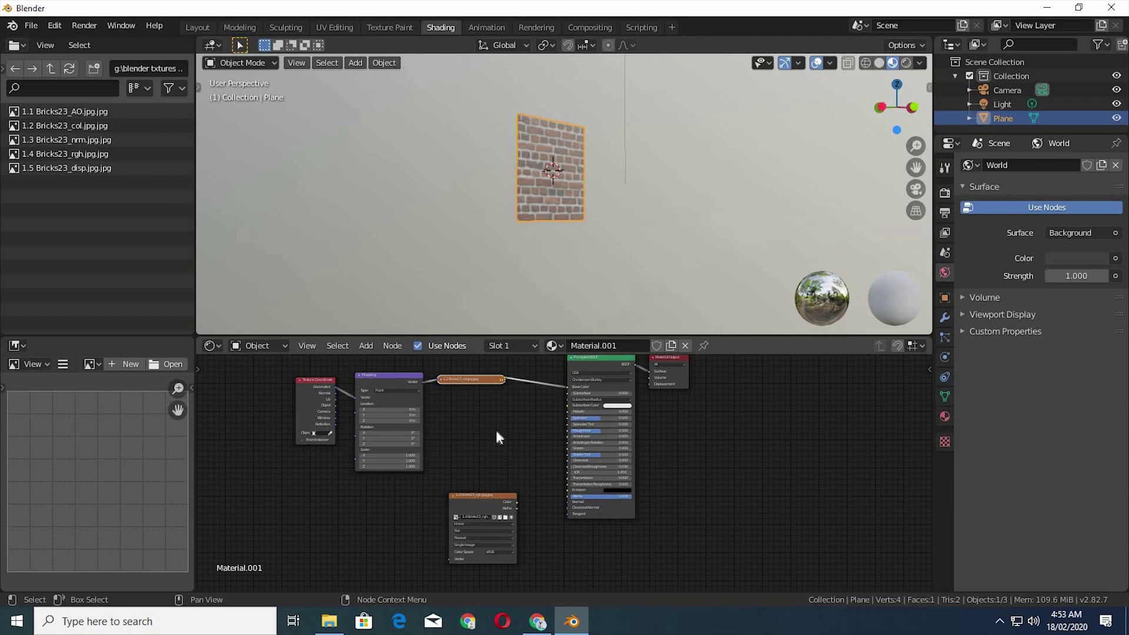
scroll(503, 450, "up", 1)
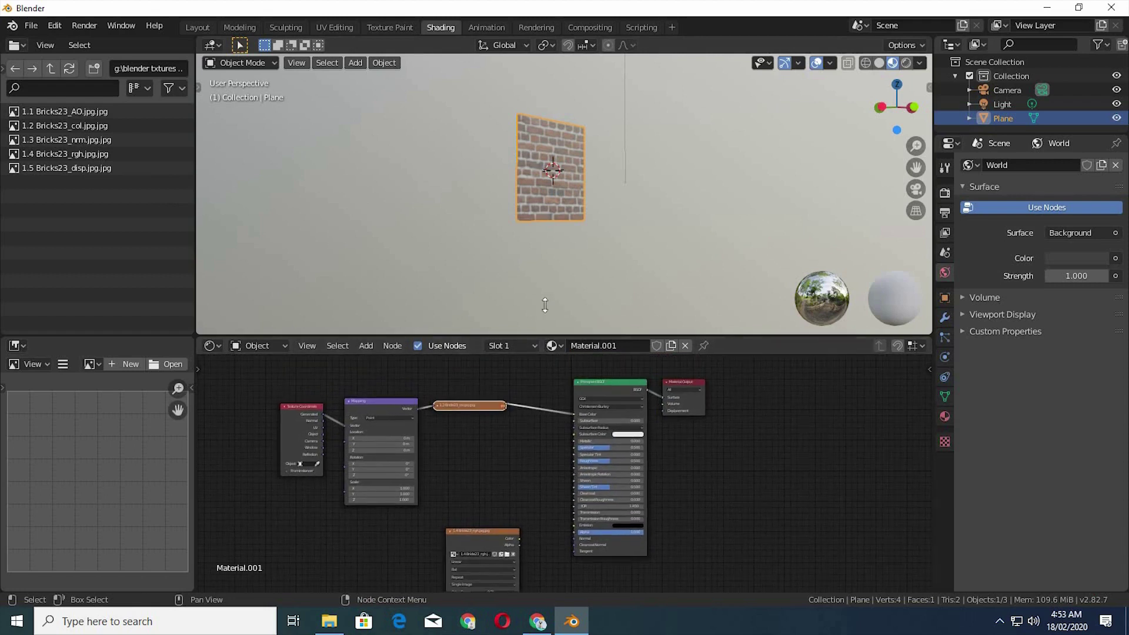
left_click_drag(545, 336, 548, 202)
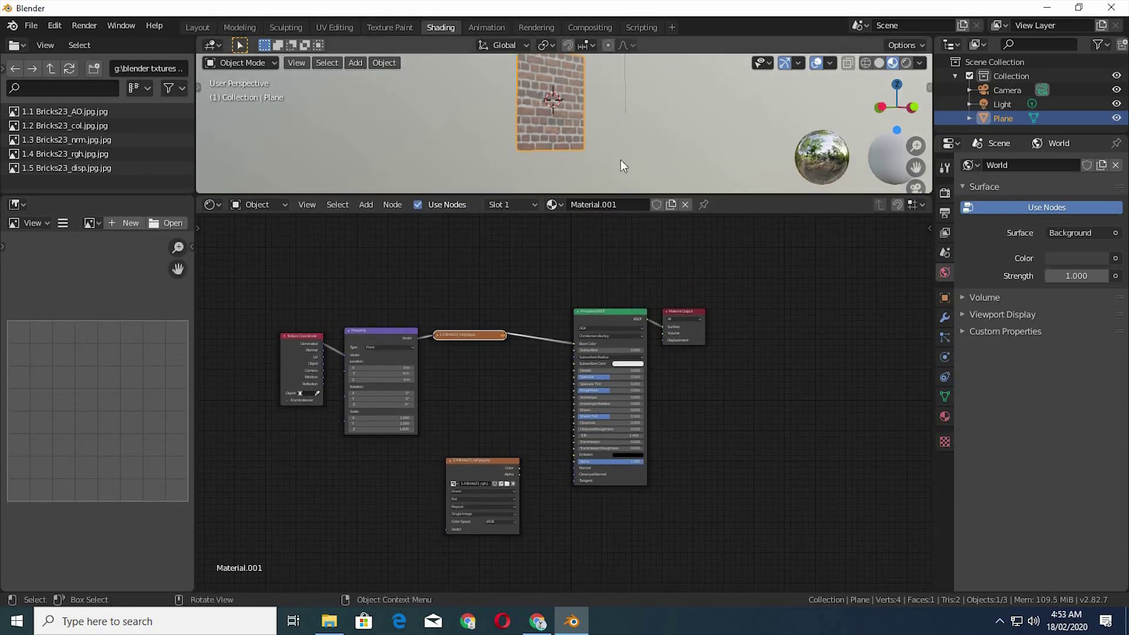
left_click_drag(461, 336, 472, 295)
left_click_drag(470, 461, 449, 349)
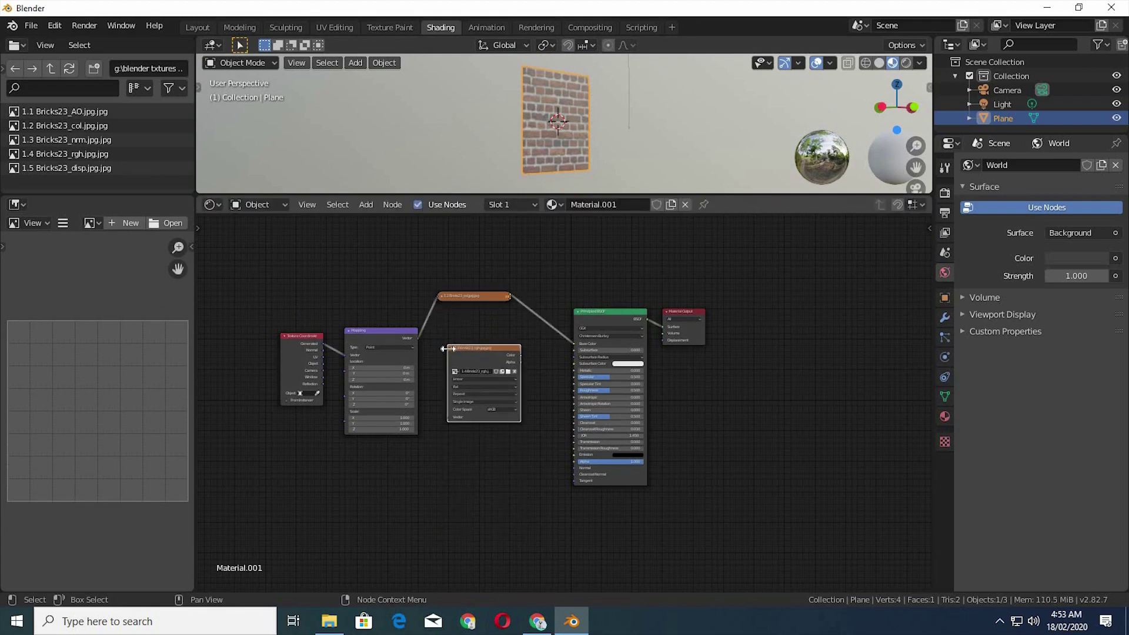
Link the roughness texture's Color to the Principled BSDF Roughness as Non-Color data, and collapse its node slightly lower in the graph
scroll(505, 407, "up", 4)
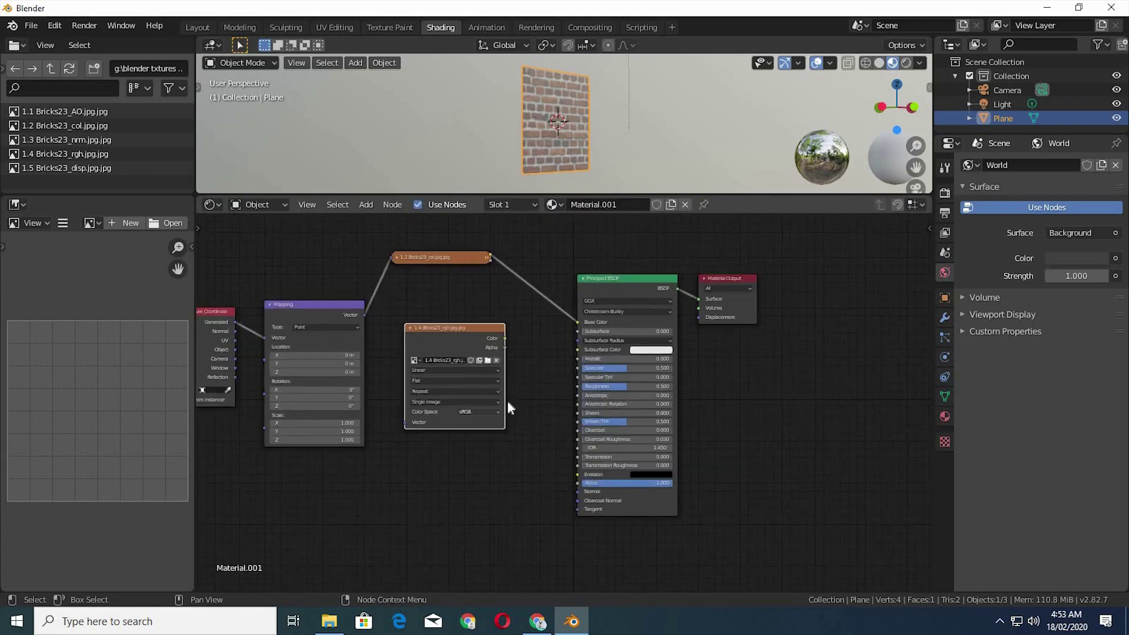
left_click(501, 449)
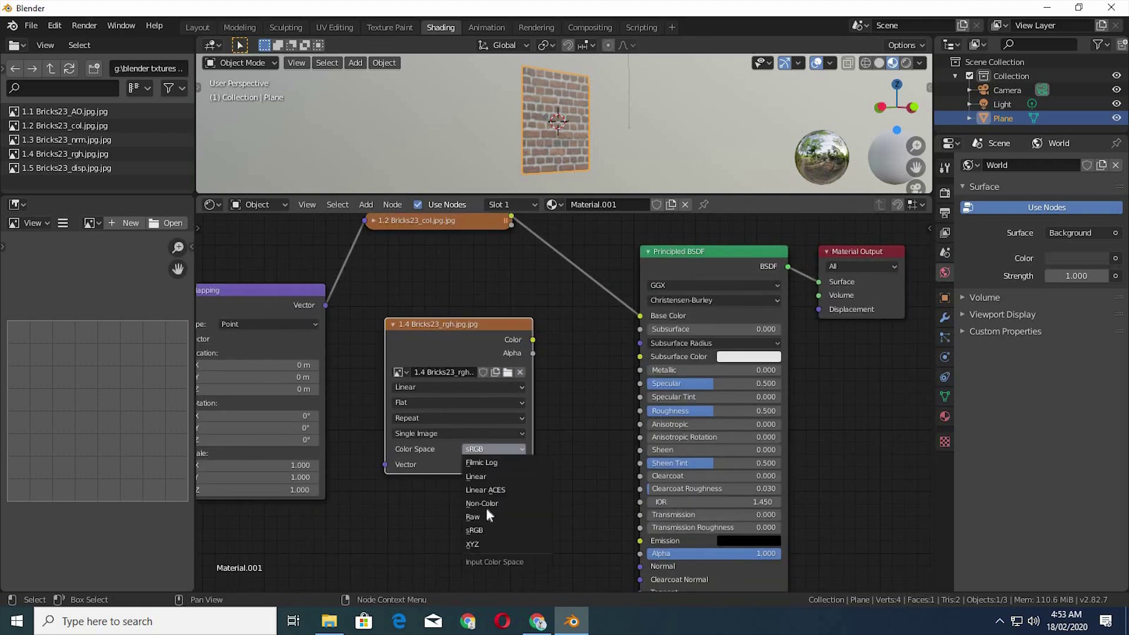
left_click(497, 503)
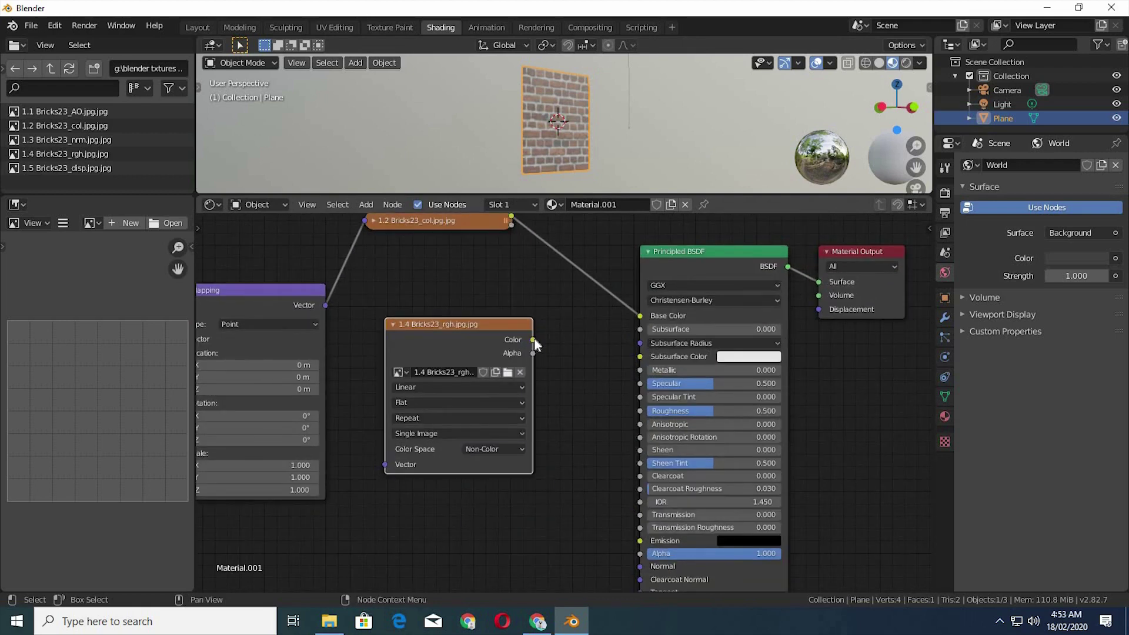
left_click_drag(533, 339, 640, 410)
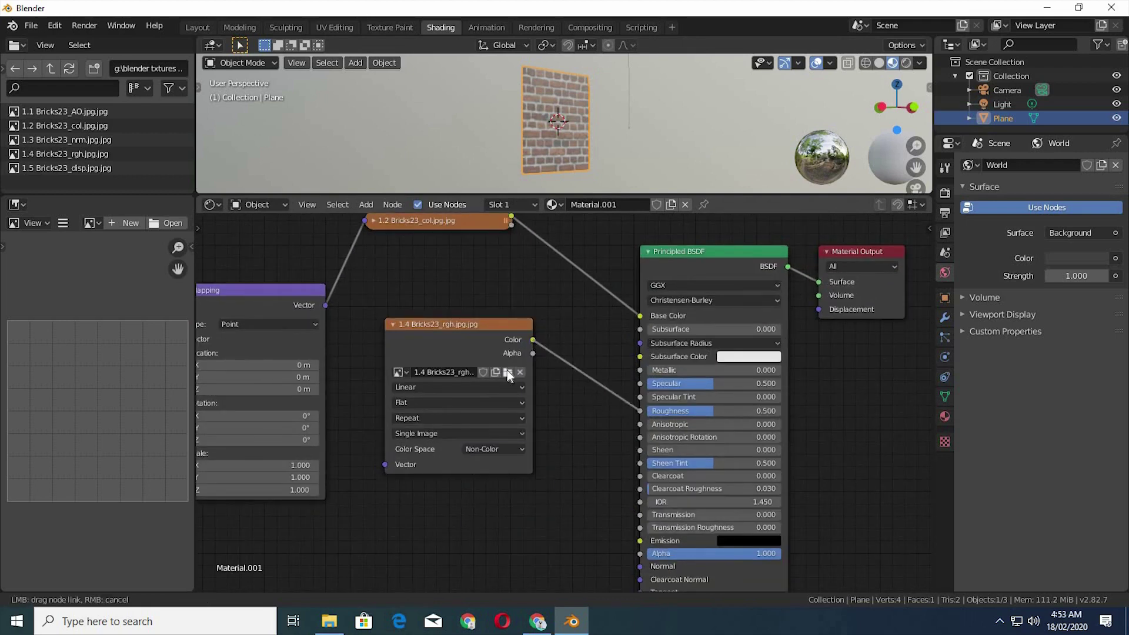
left_click(394, 325)
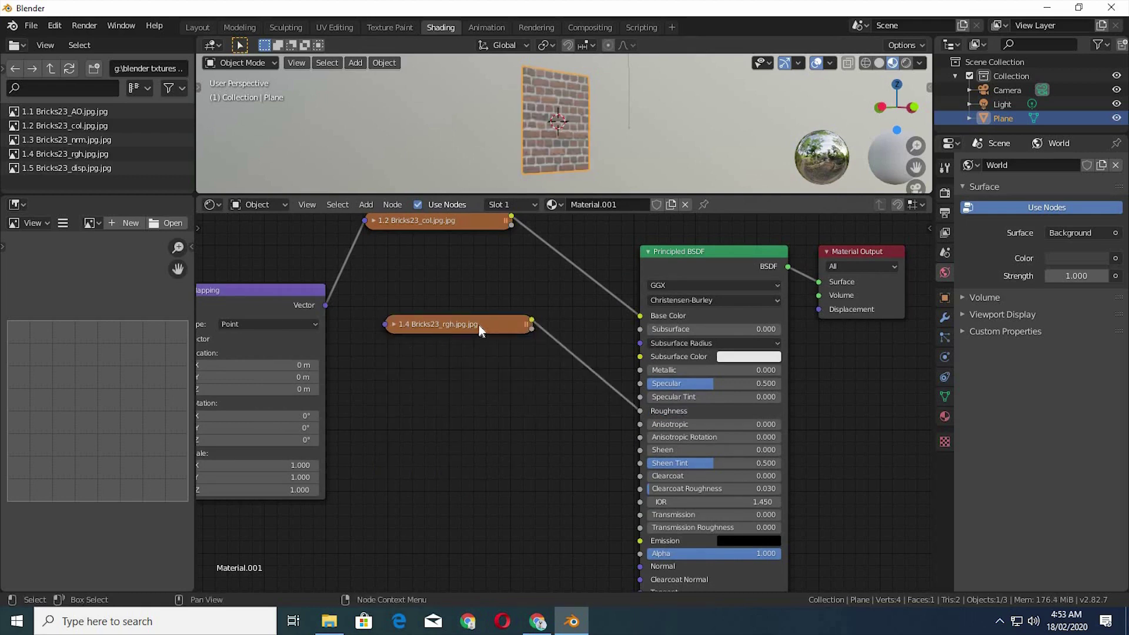
left_click_drag(479, 325, 478, 357)
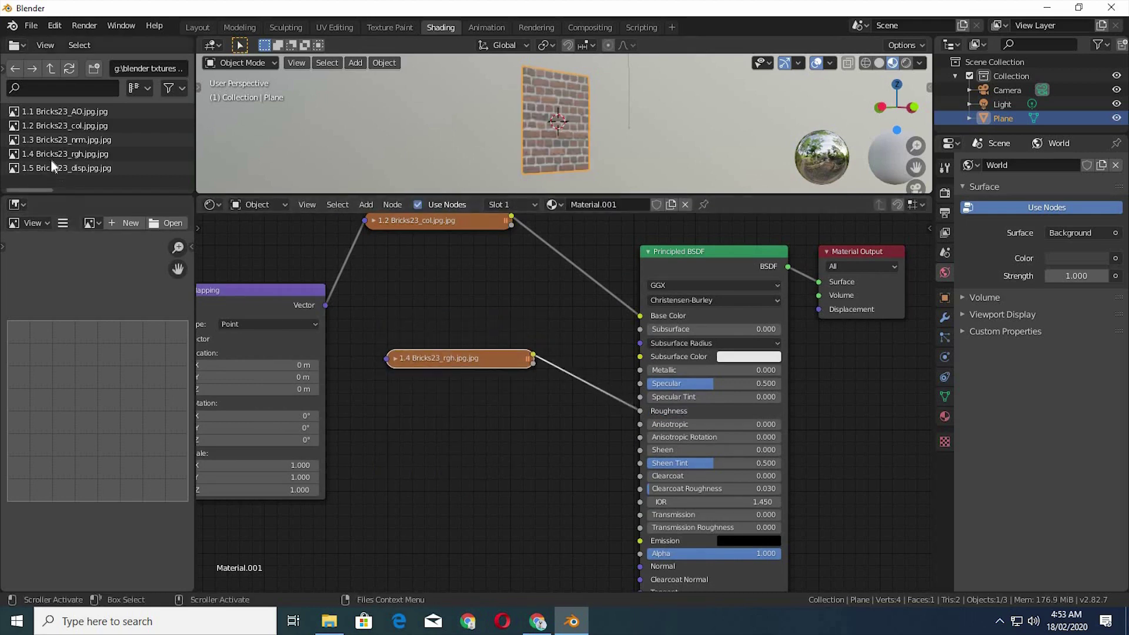
Add the 1.3 Bricks23_nrm image as a texture node below the roughness texture and set its color space to Non-Color
left_click_drag(52, 140, 375, 555)
middle_click_drag(489, 366, 527, 228)
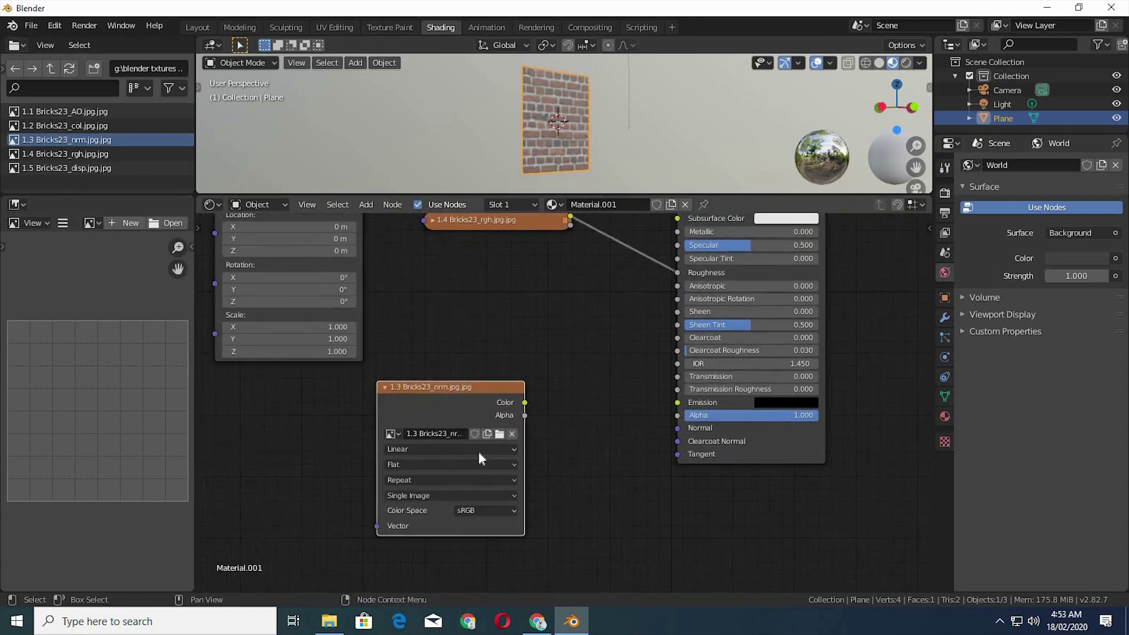
left_click(485, 510)
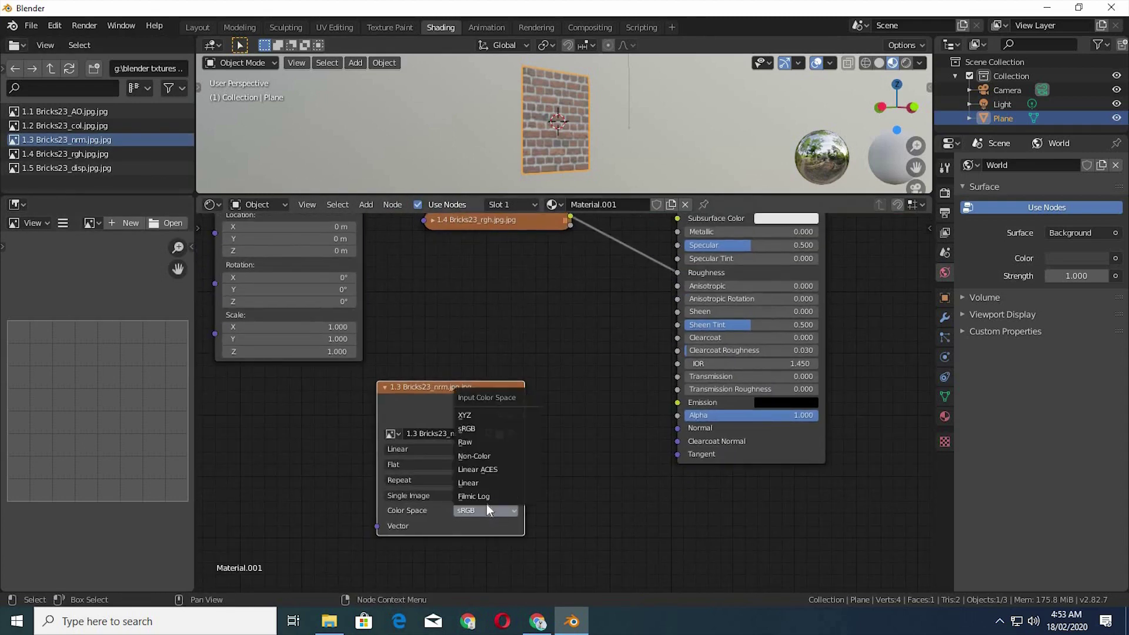
left_click(470, 456)
left_click_drag(389, 398, 340, 403)
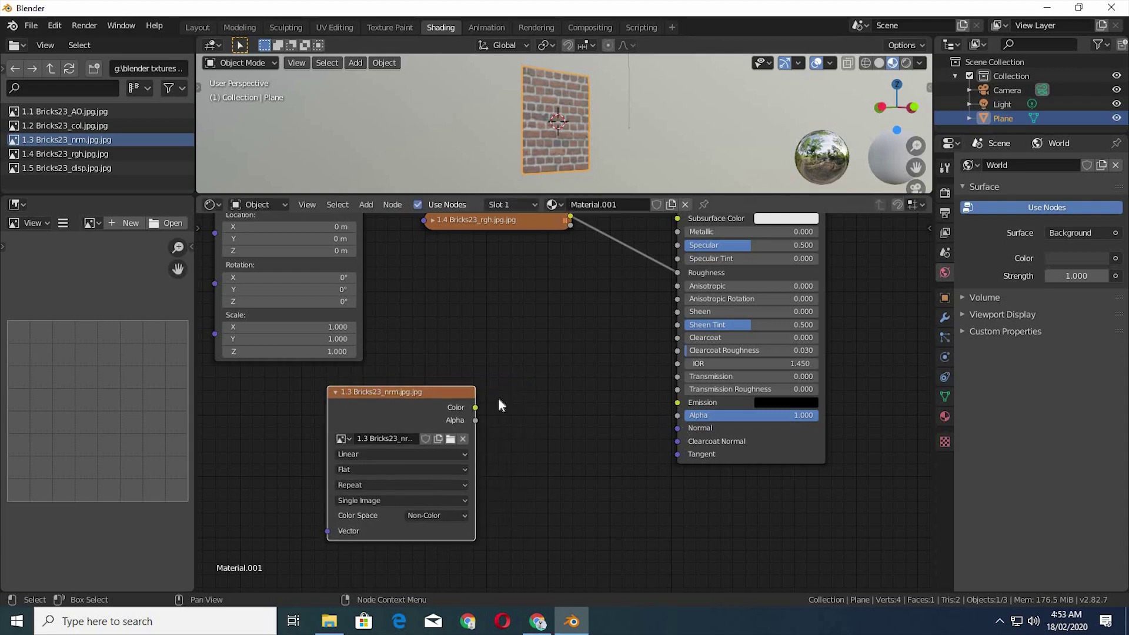
Add a Normal Map node between the normal texture and the Principled BSDF
key("shift+a")
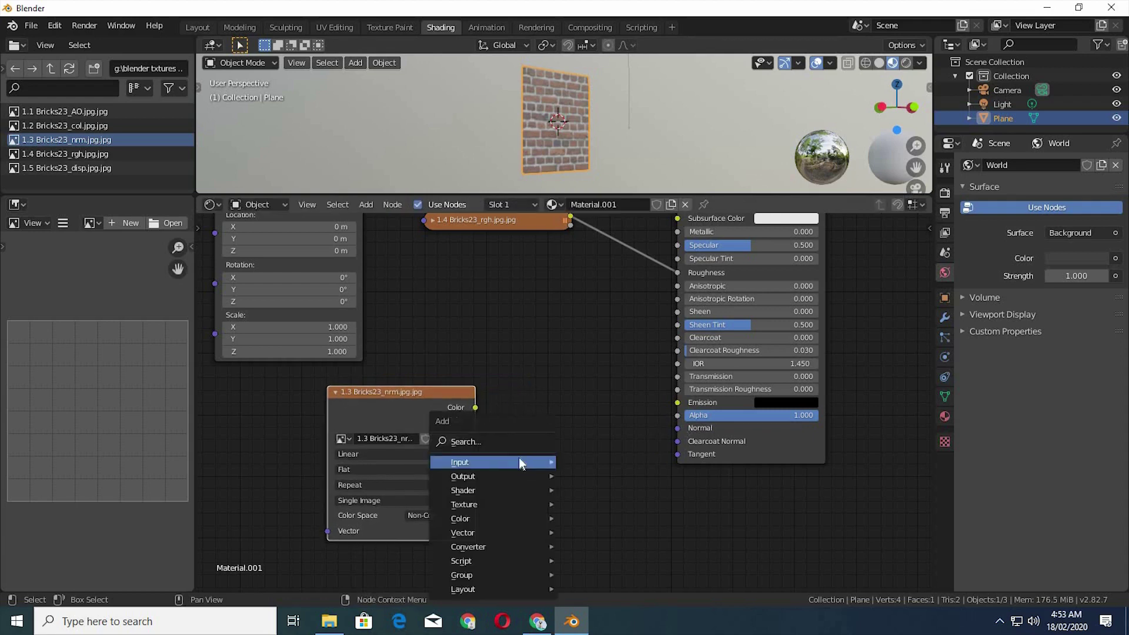
left_click(517, 442)
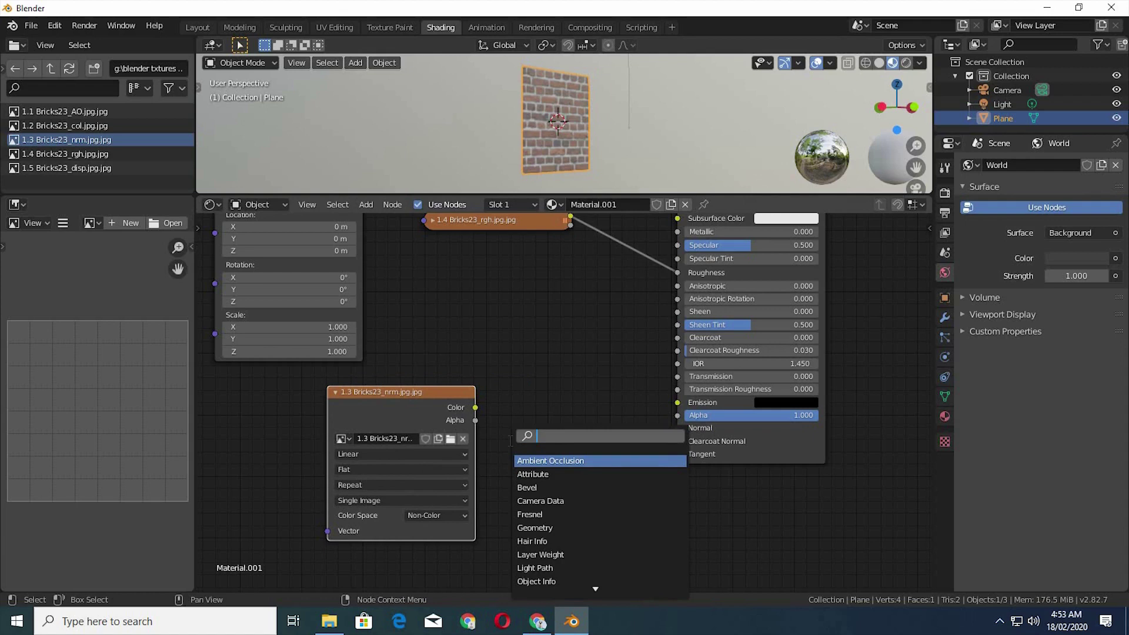
type("nor")
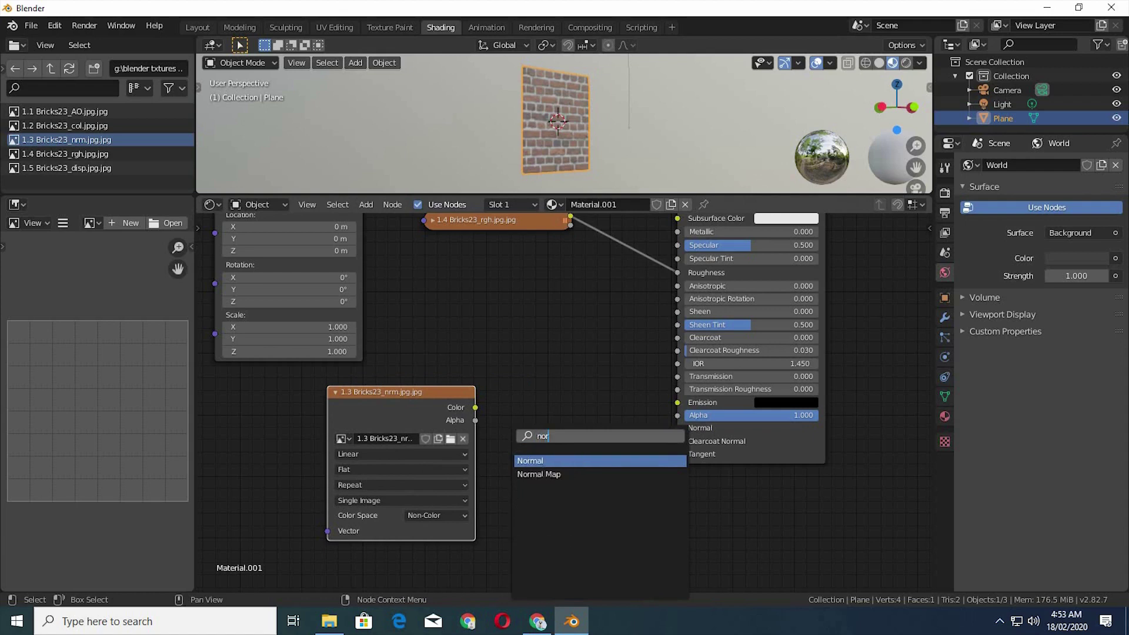
left_click(540, 474)
left_click(529, 428)
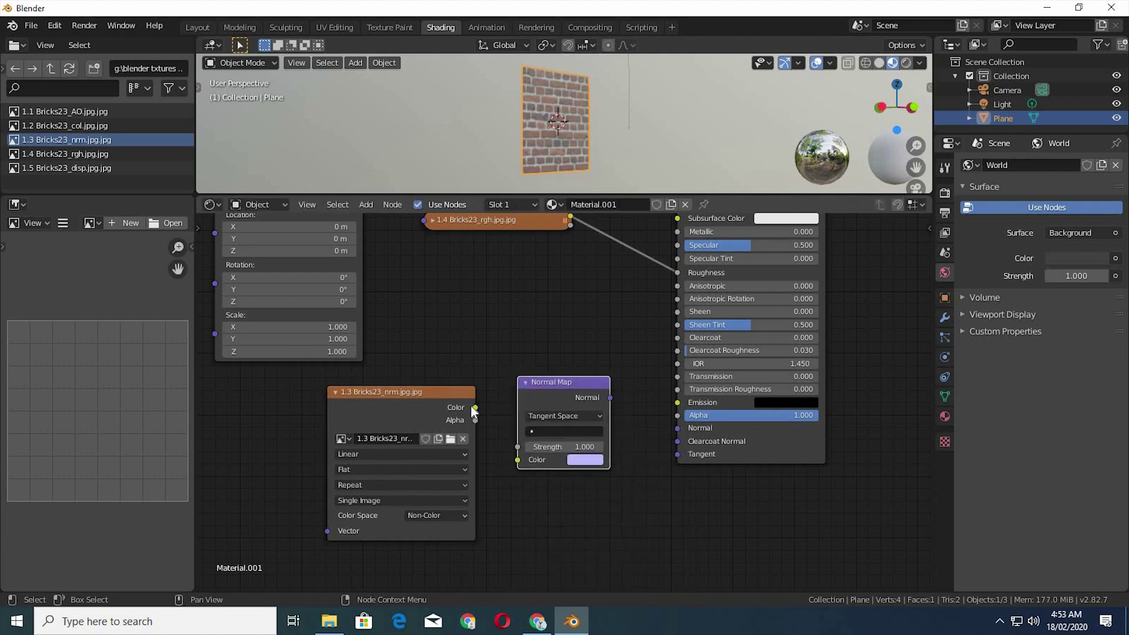
Link the normal texture's Color to the Normal Map's Color, and the Normal Map's output to the Principled BSDF Normal
left_click_drag(475, 407, 517, 459)
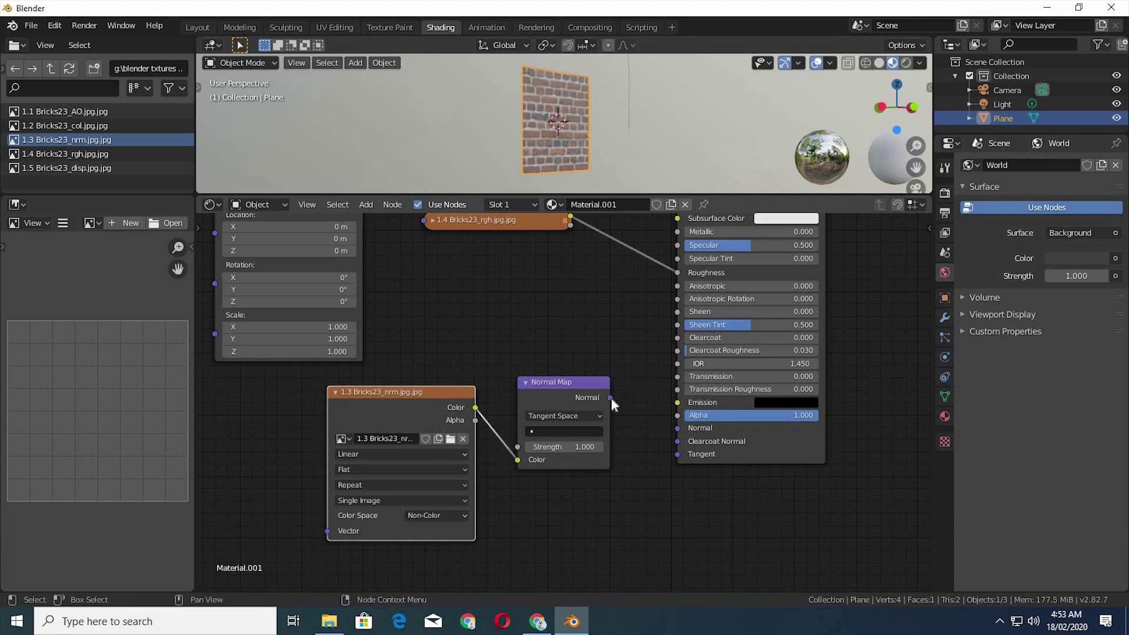
left_click_drag(610, 397, 677, 428)
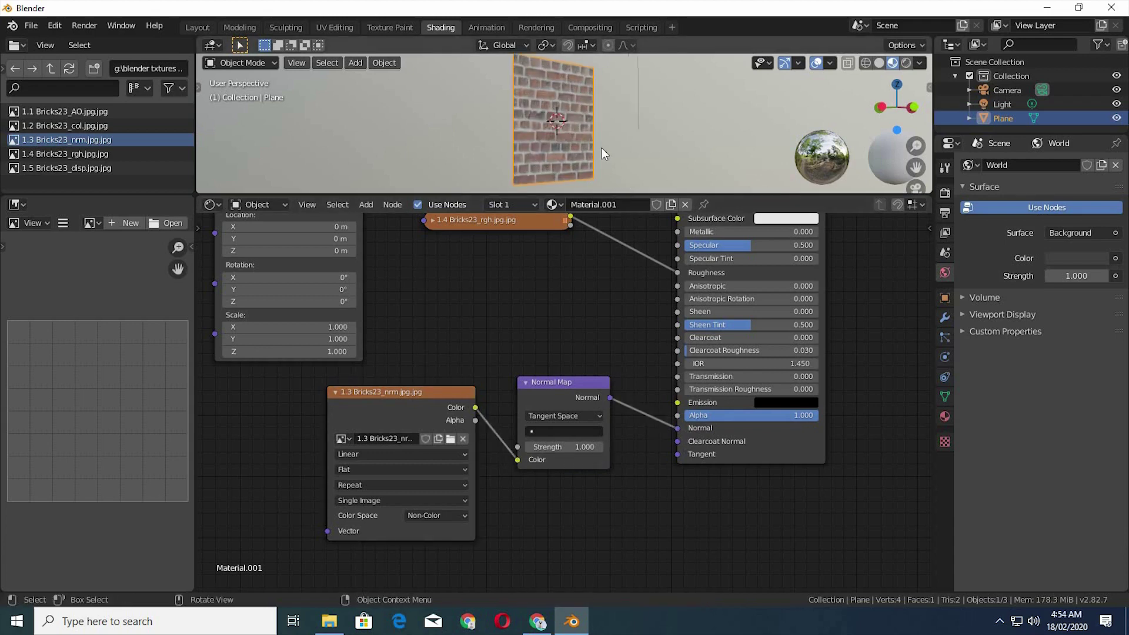
middle_click_drag(630, 150, 615, 151)
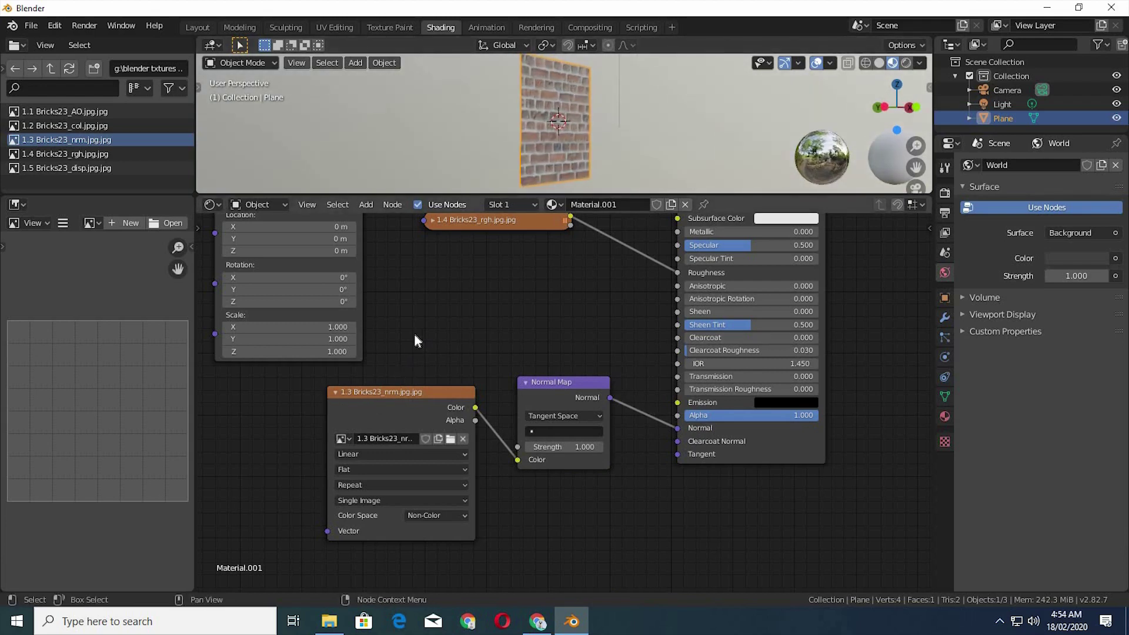
Link the Mapping node's Vector output to the roughness texture's Vector input
scroll(408, 299, "down", 2)
middle_click_drag(321, 350, 259, 389, "shift")
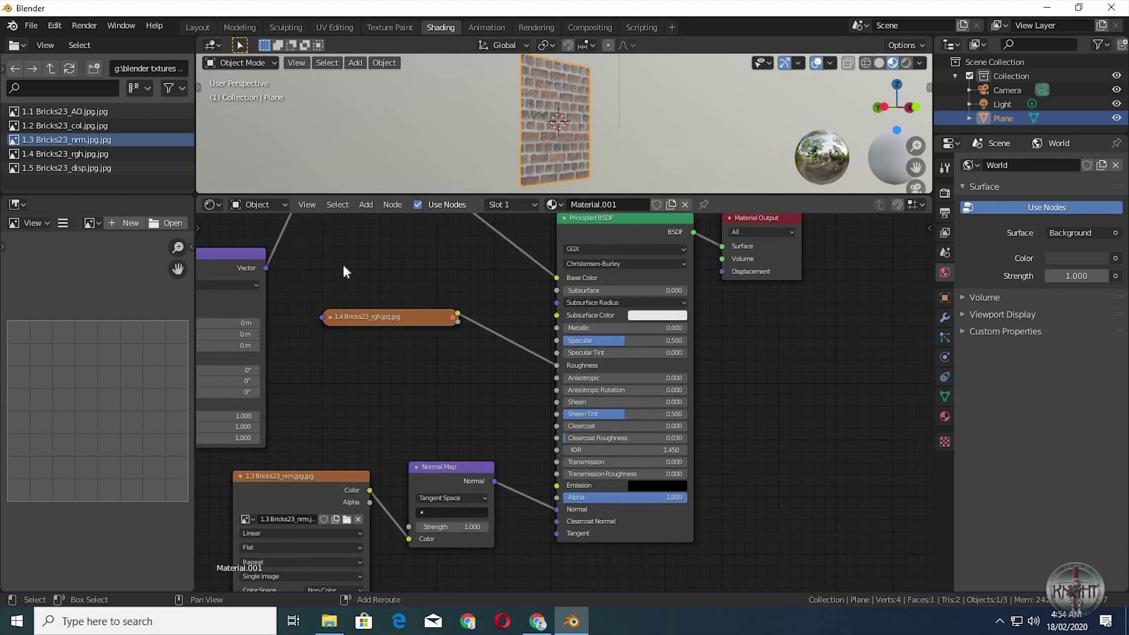
middle_click_drag(344, 264, 398, 253, "shift")
left_click_drag(381, 306, 324, 257)
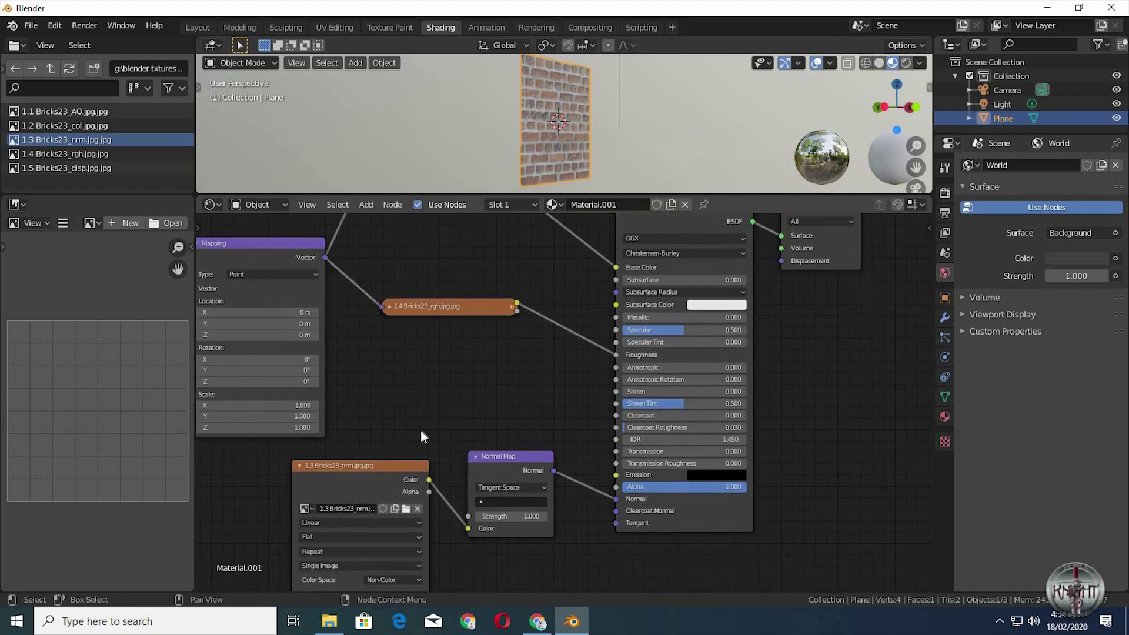
Move the Mapping node further from the textures and link its Vector output to the normal texture's Vector input
middle_click_drag(421, 429, 468, 412)
left_click_drag(288, 227, 260, 230)
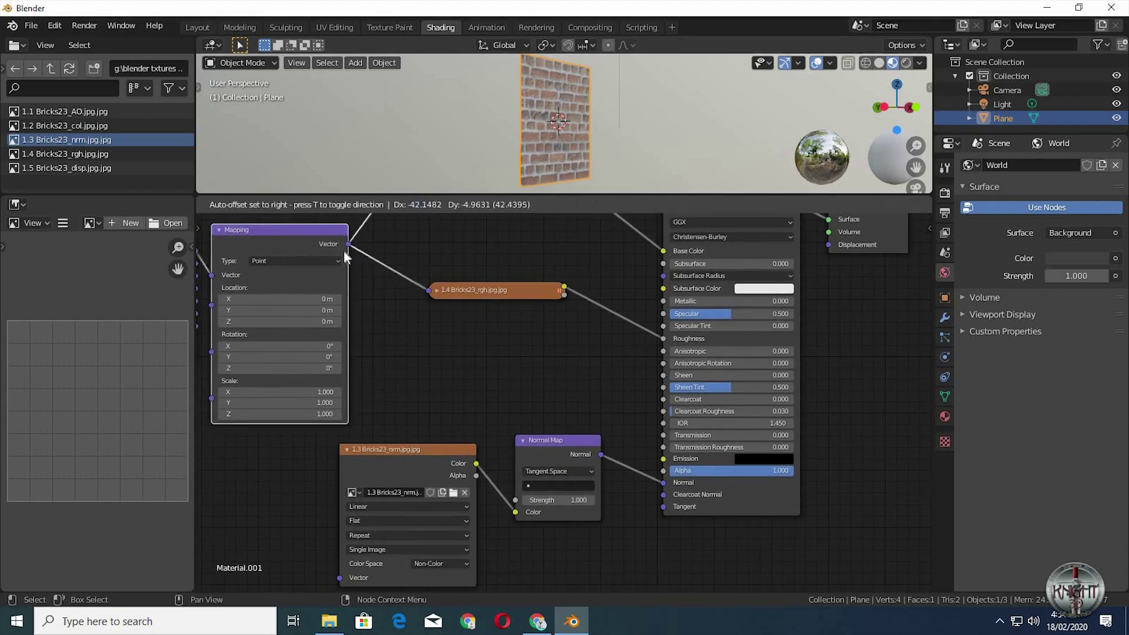
left_click_drag(343, 244, 340, 578)
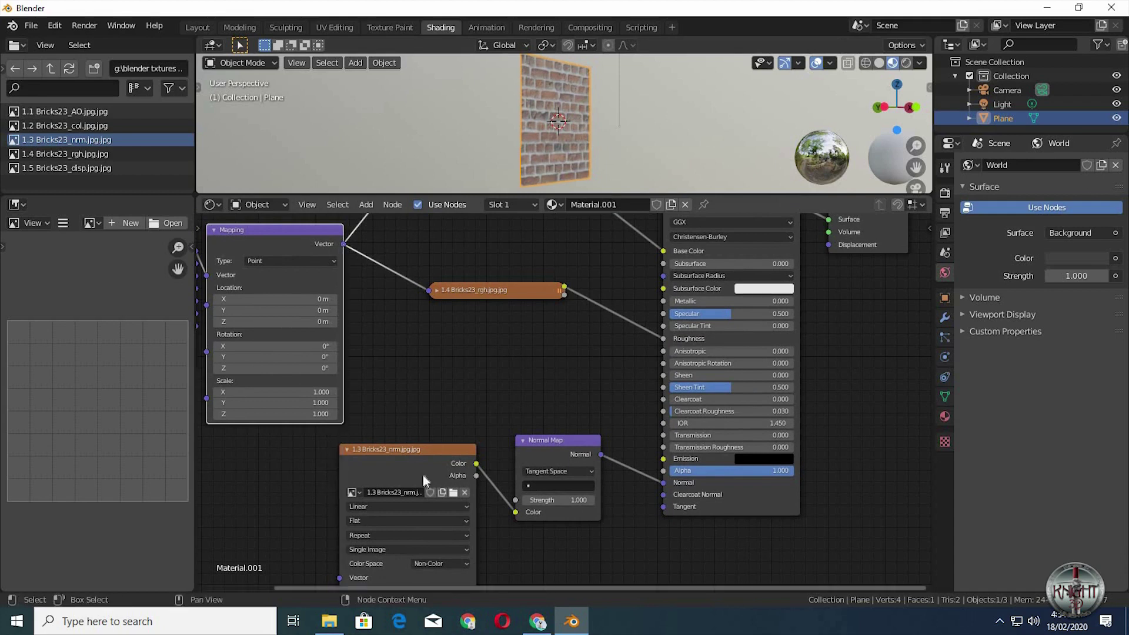
middle_click_drag(438, 394, 544, 360)
scroll(469, 362, "down", 4)
left_click_drag(328, 227, 285, 252)
left_click_drag(410, 281, 479, 504)
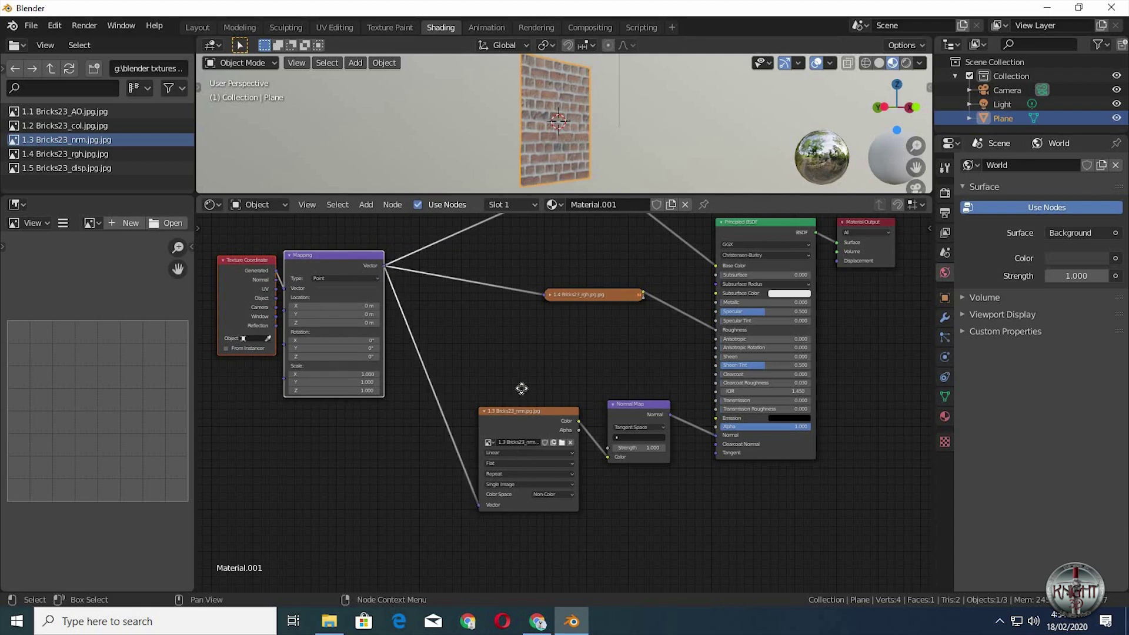
Align the collapsed color texture node just above the roughness texture node
left_click_drag(521, 388, 541, 365)
scroll(569, 353, "up", 3)
middle_click_drag(579, 340, 566, 442)
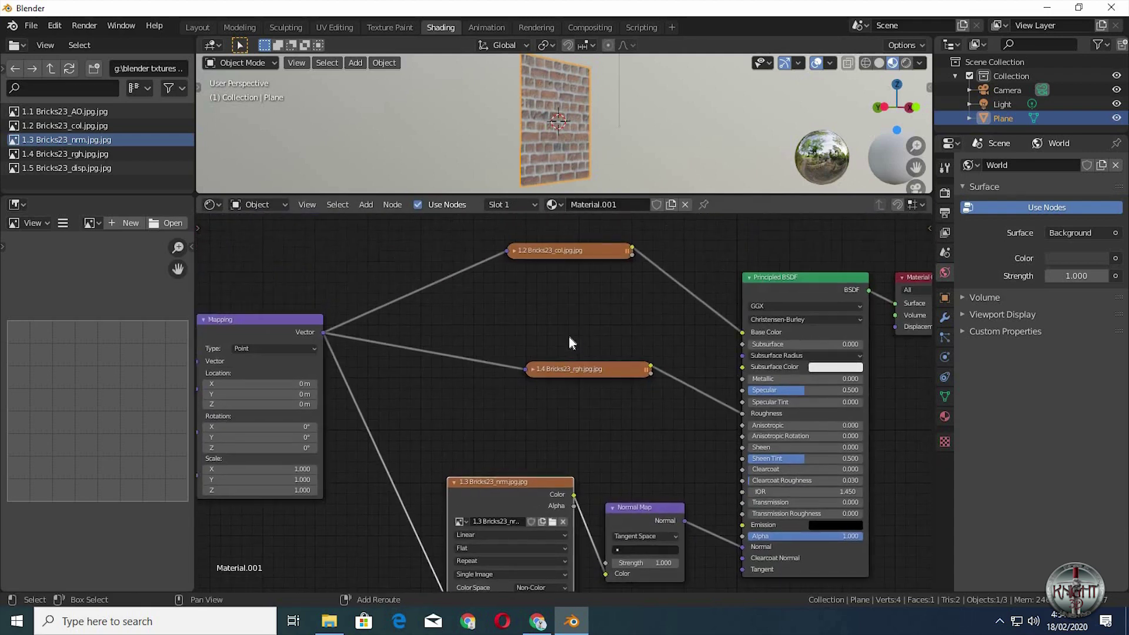
left_click_drag(549, 259, 564, 284)
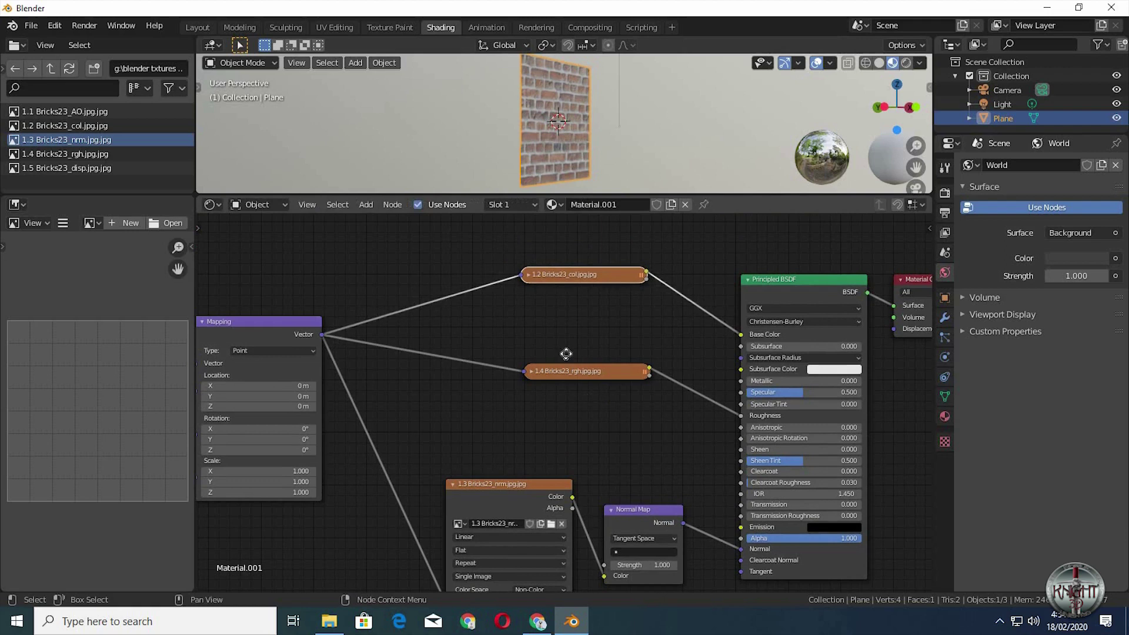
middle_click_drag(565, 354, 542, 299)
scroll(566, 386, "down", 3)
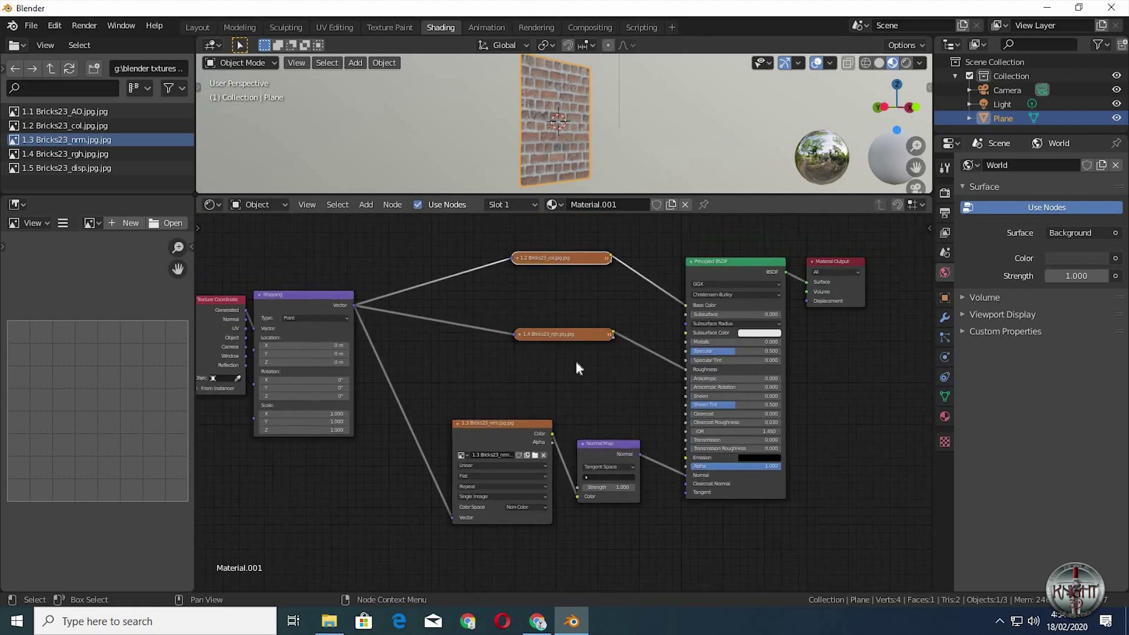
Add the 1.5 Bricks23_disp image as a texture node below the normal texture nodes, and lower the Material Output node
middle_click_drag(544, 413, 398, 358, "shift")
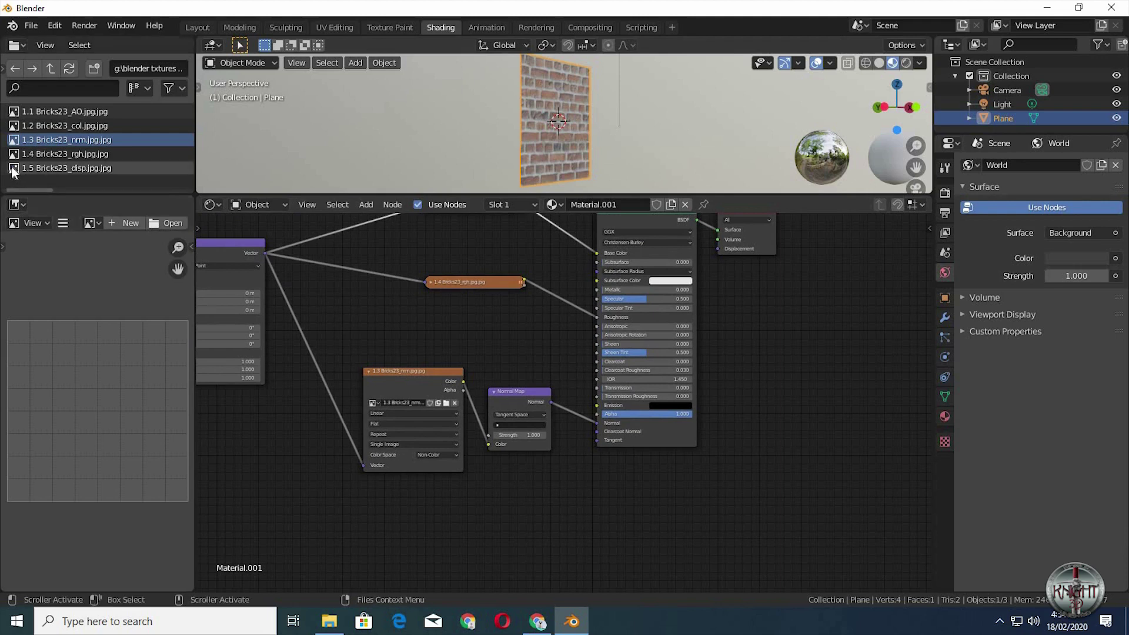
left_click_drag(13, 171, 461, 548)
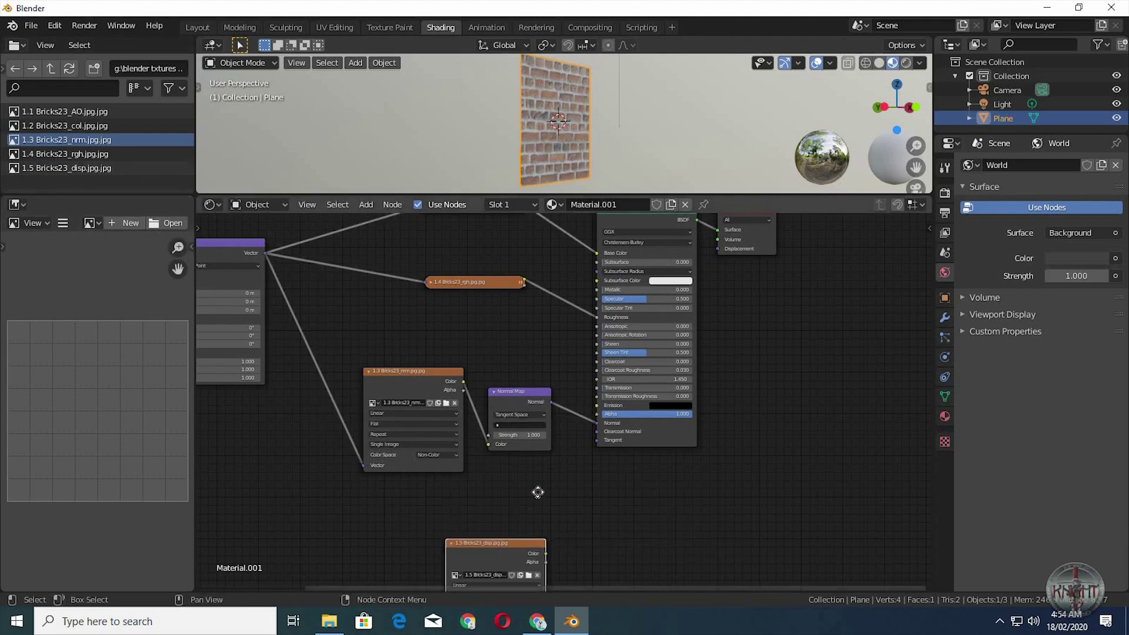
left_click(631, 479)
middle_click_drag(752, 306, 697, 363)
left_click_drag(715, 249, 774, 424)
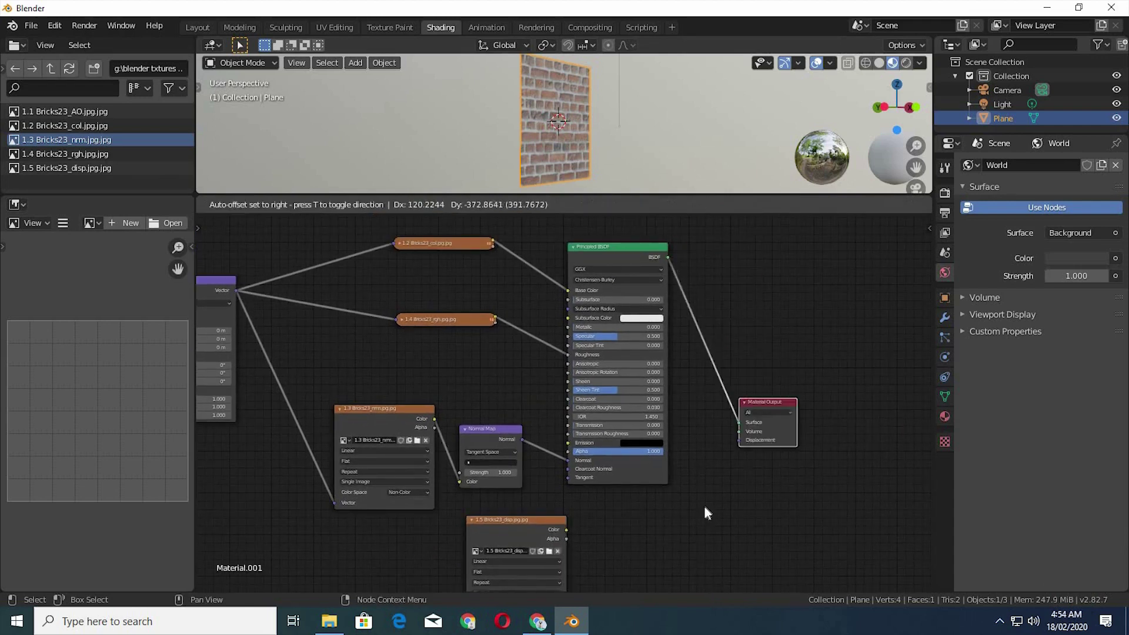
Nudge the displacement texture node slightly down and set its color space to Non-Color
middle_click_drag(700, 421, 715, 308)
left_click_drag(537, 406, 523, 419)
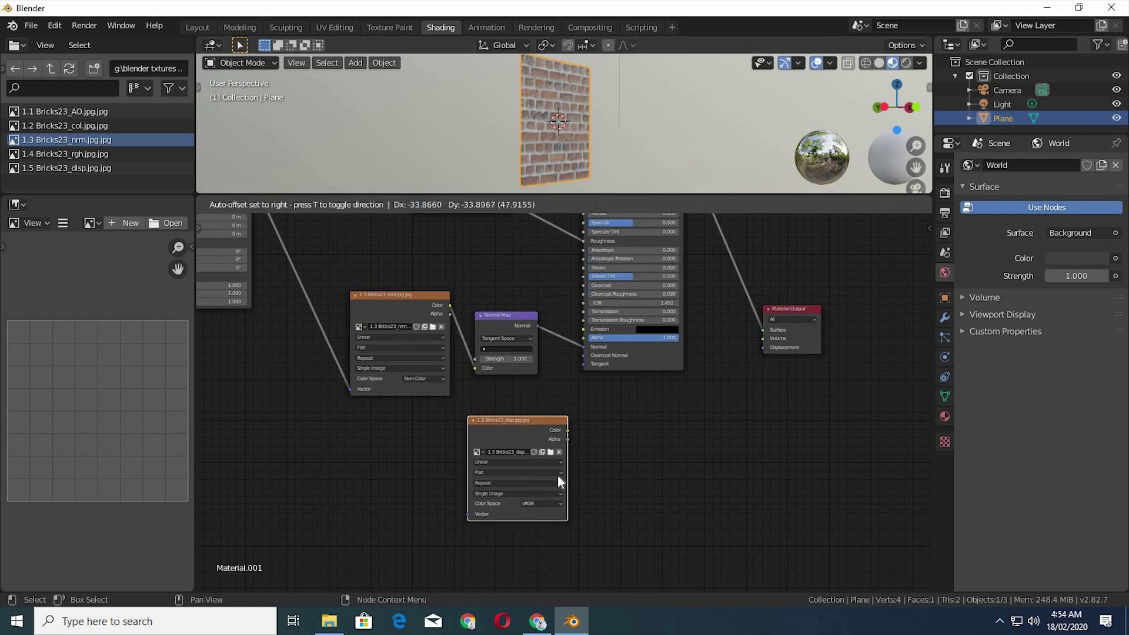
left_click(540, 501)
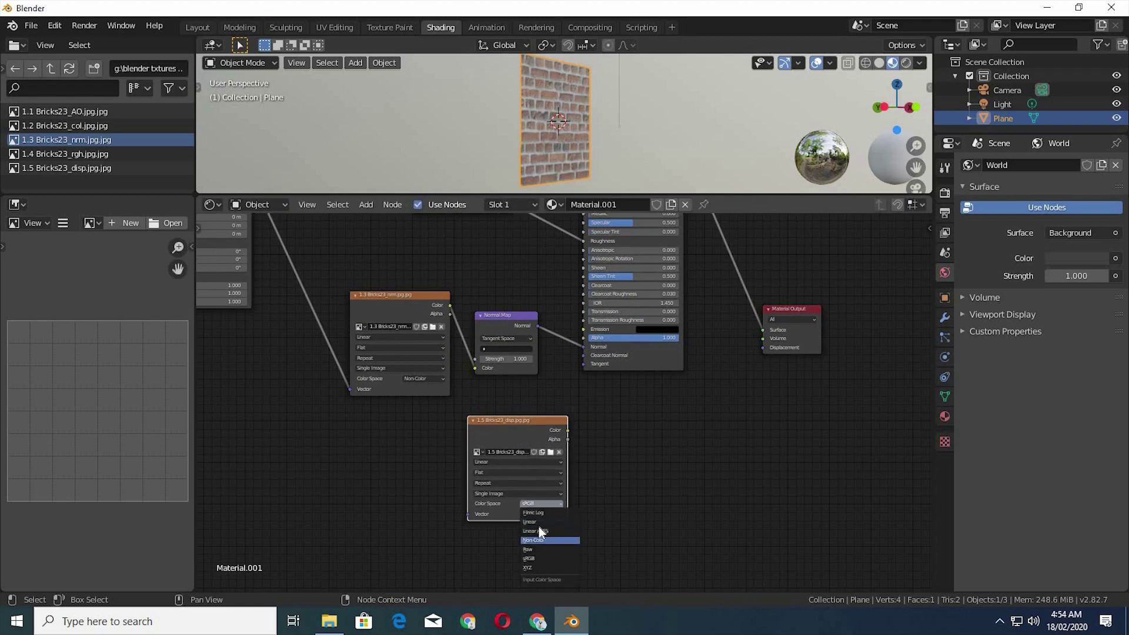
left_click(539, 530)
Add a Displacement node between the displacement texture and the Material Output
scroll(551, 454, "up", 4)
middle_click_drag(652, 459, 566, 462)
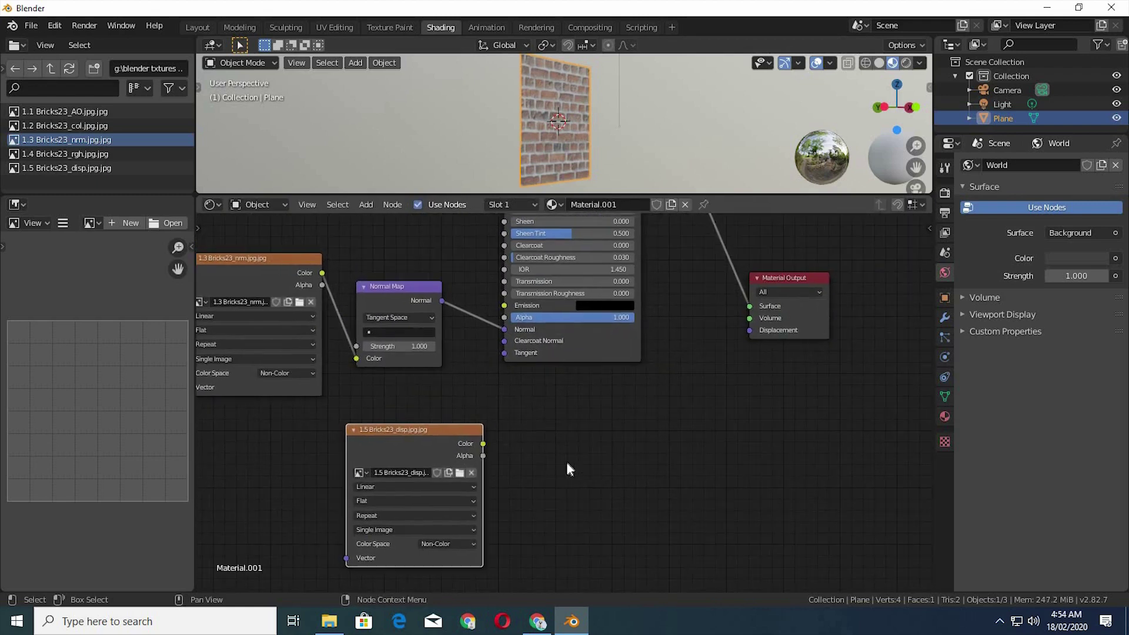
left_click(566, 463)
key("shift+a")
left_click(544, 438)
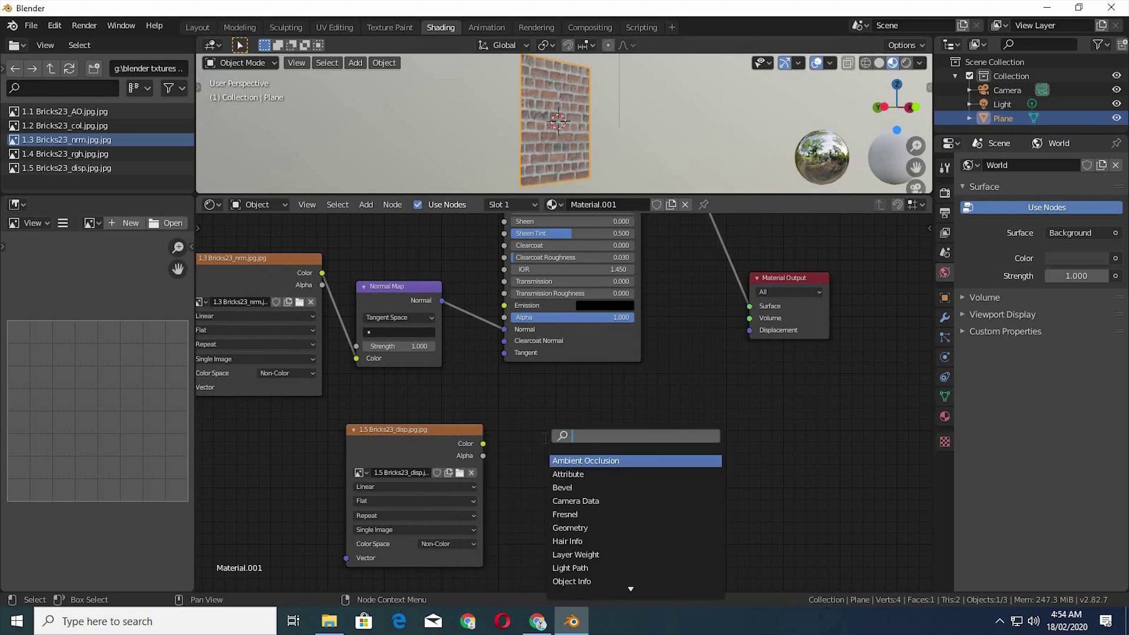
type("dis")
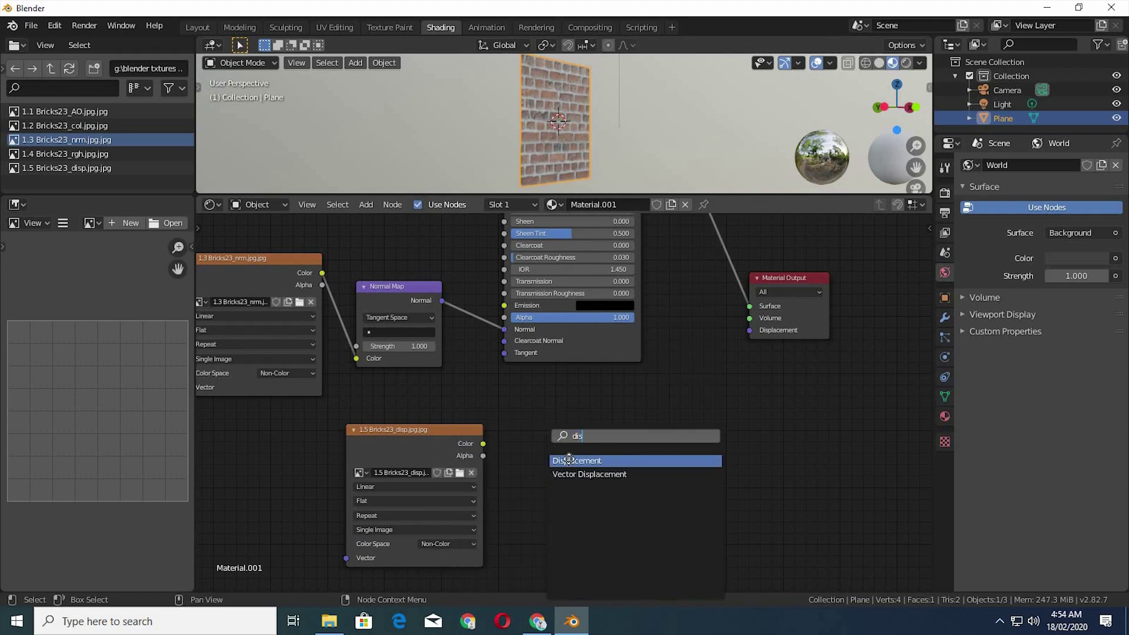
key("Return")
left_click(580, 397)
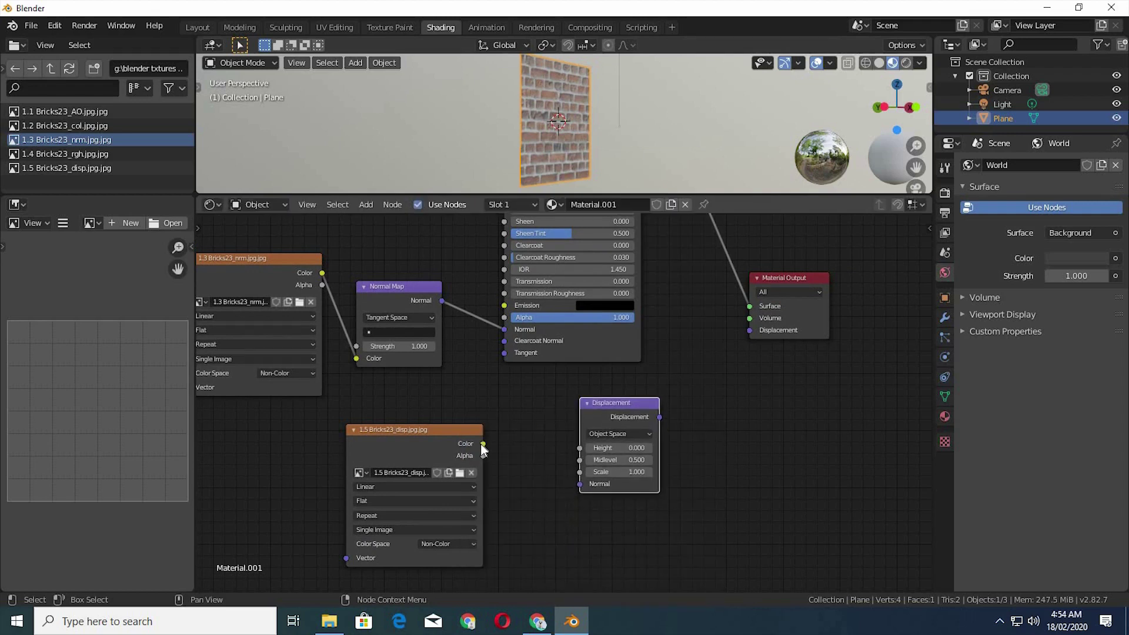
Link the displacement texture's Color to the Displacement node's Height, and its output to the Material Output's Displacement
left_click_drag(483, 444, 579, 448)
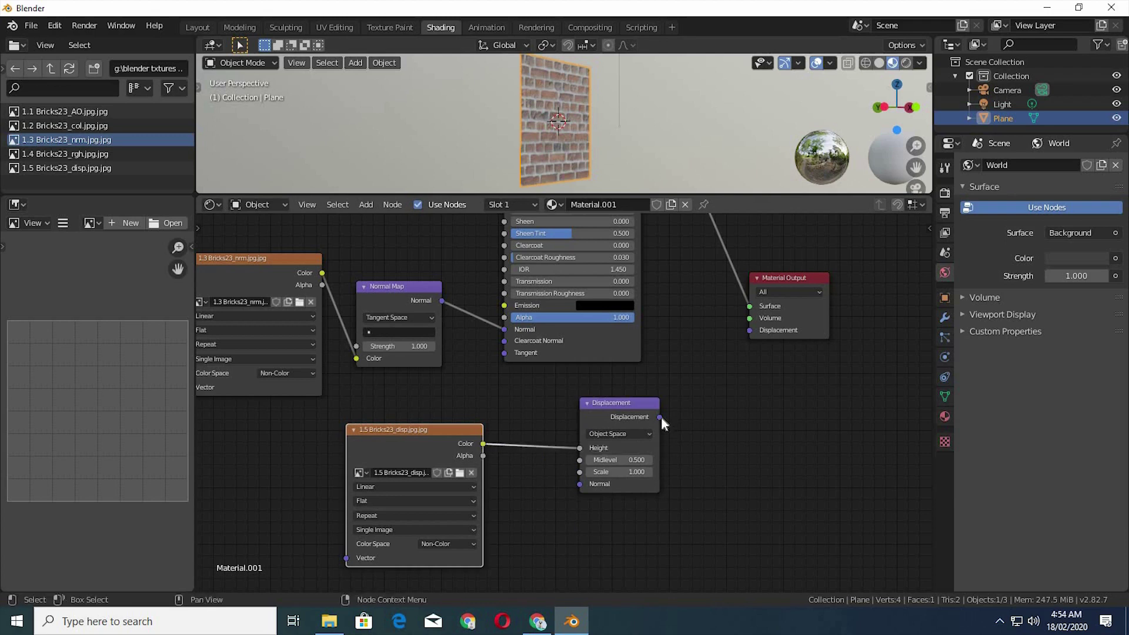
left_click_drag(660, 416, 750, 330)
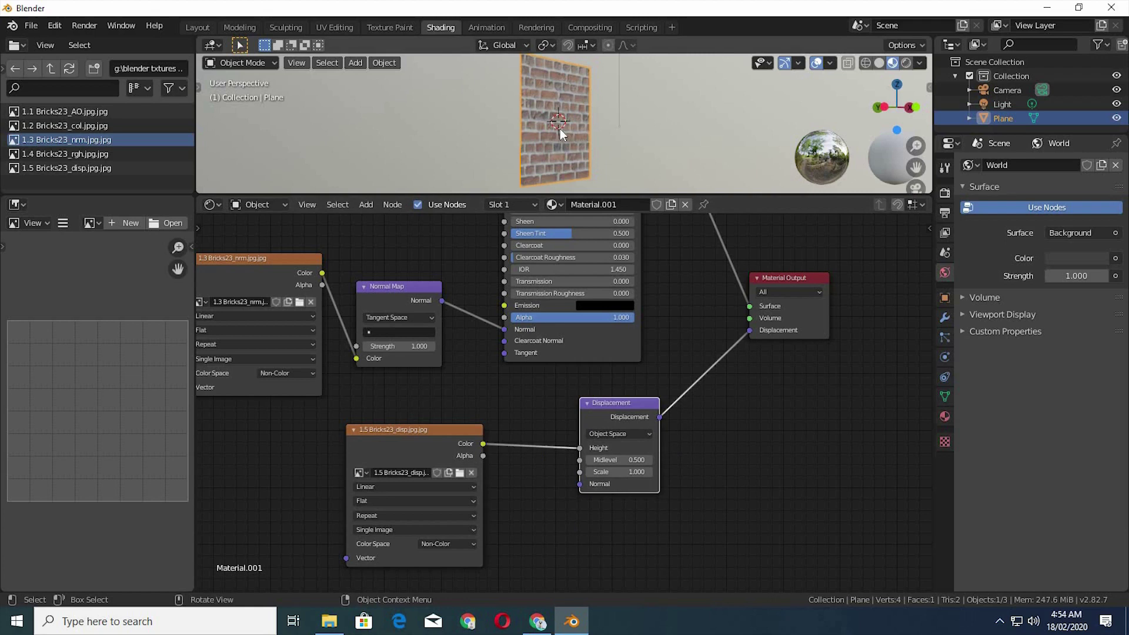
middle_click_drag(627, 129, 560, 130)
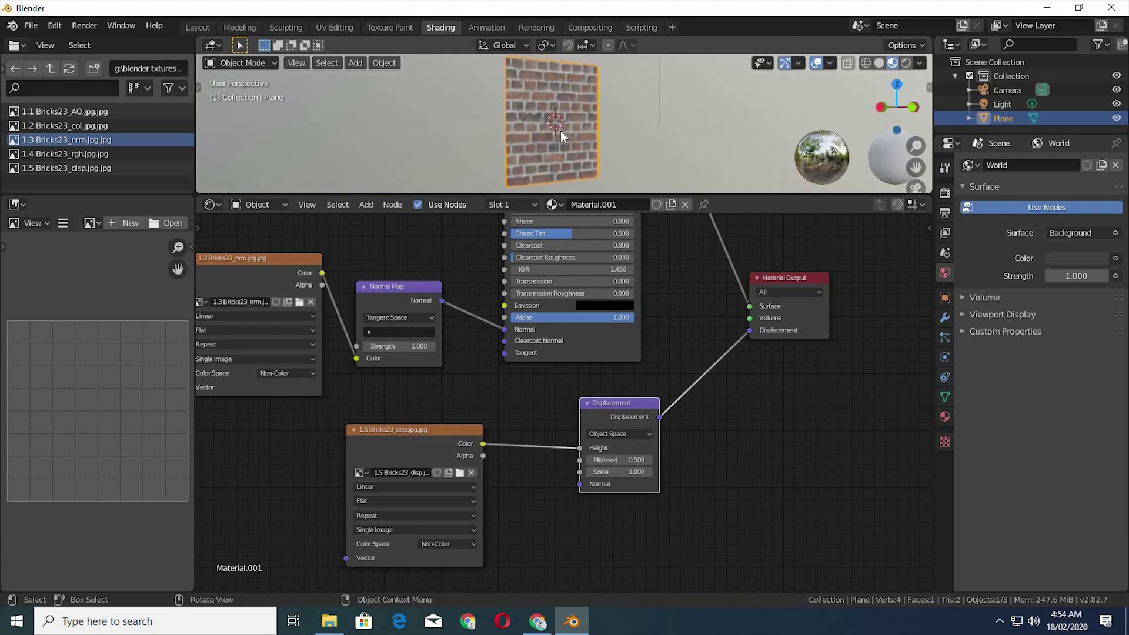
Switch the render engine to Cycles with the Experimental feature set
left_click(944, 194)
left_click(1072, 165)
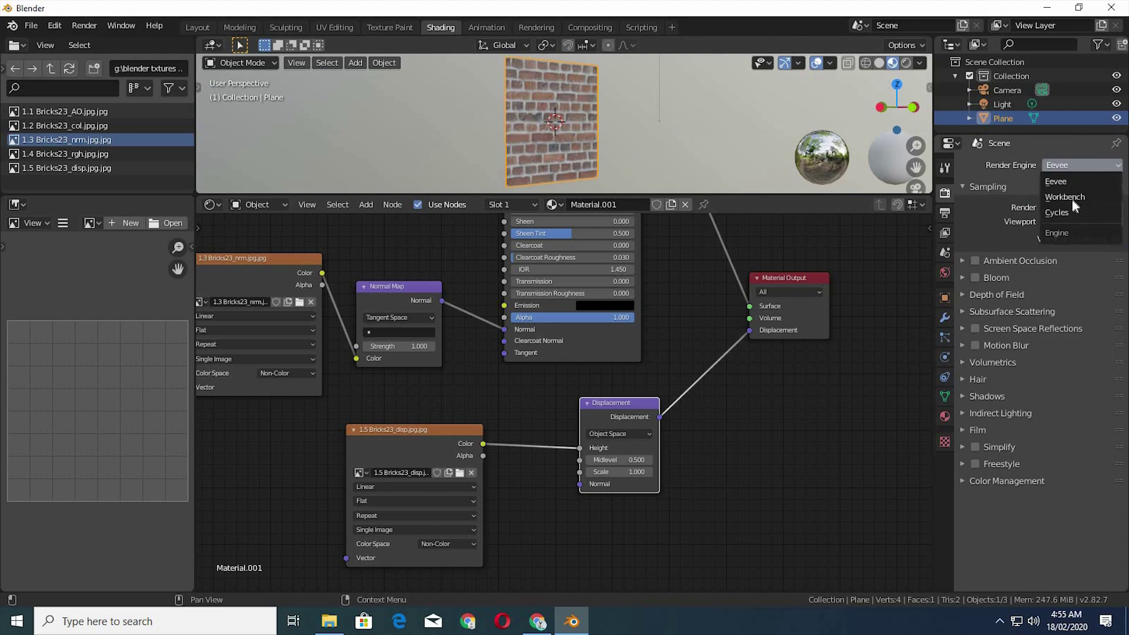
left_click(1070, 210)
left_click(1088, 178)
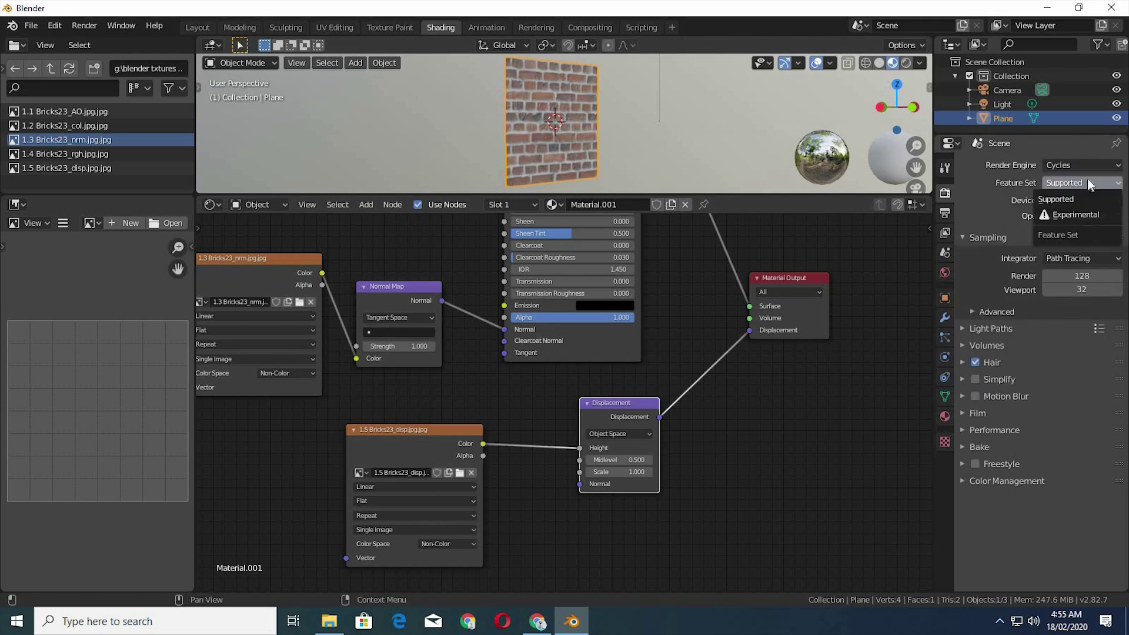
left_click(1082, 210)
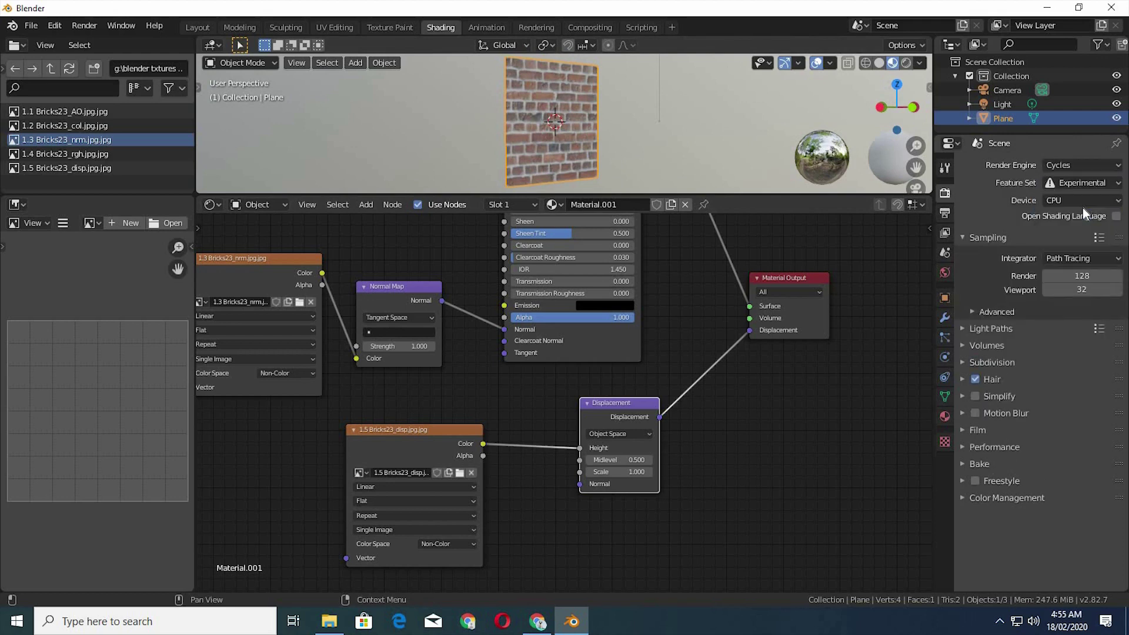
Add a Subdivision Surface modifier to the plane
left_click(945, 315)
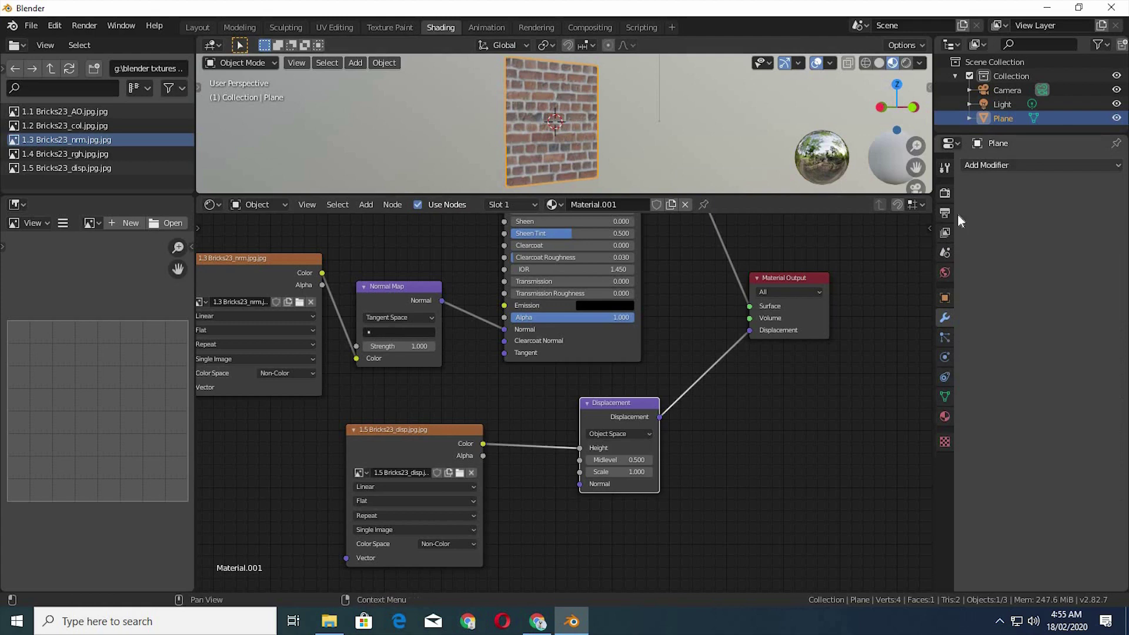
left_click(994, 165)
left_click(861, 395)
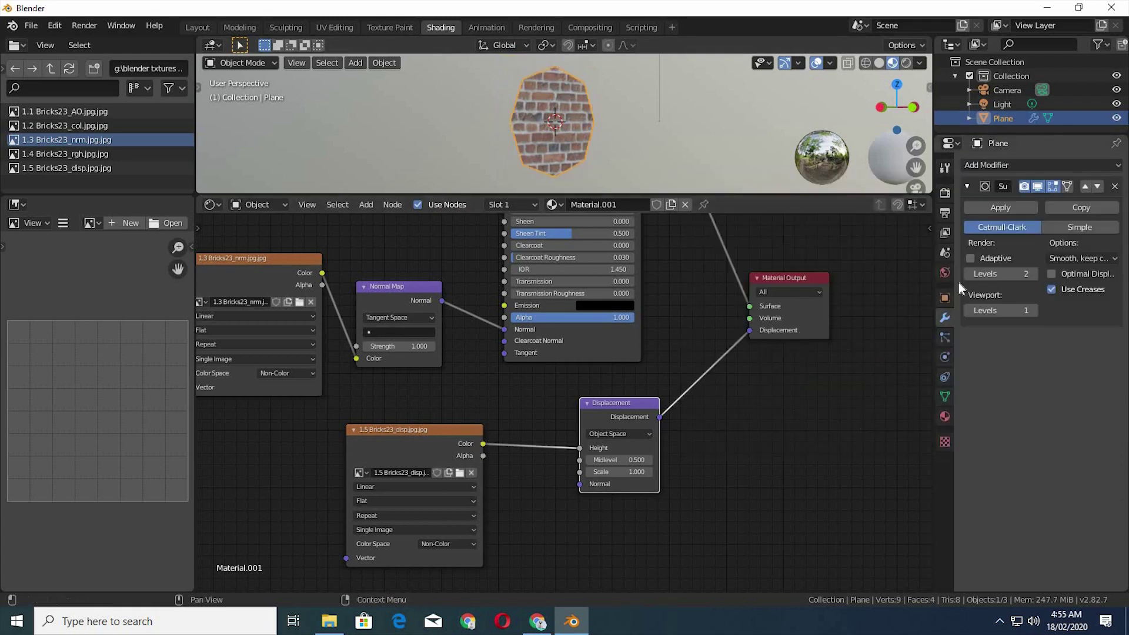
Set the plane's Subdivision Surface modifier to Simple and enable Adaptive subdivision
left_click(1079, 227)
left_click(970, 259)
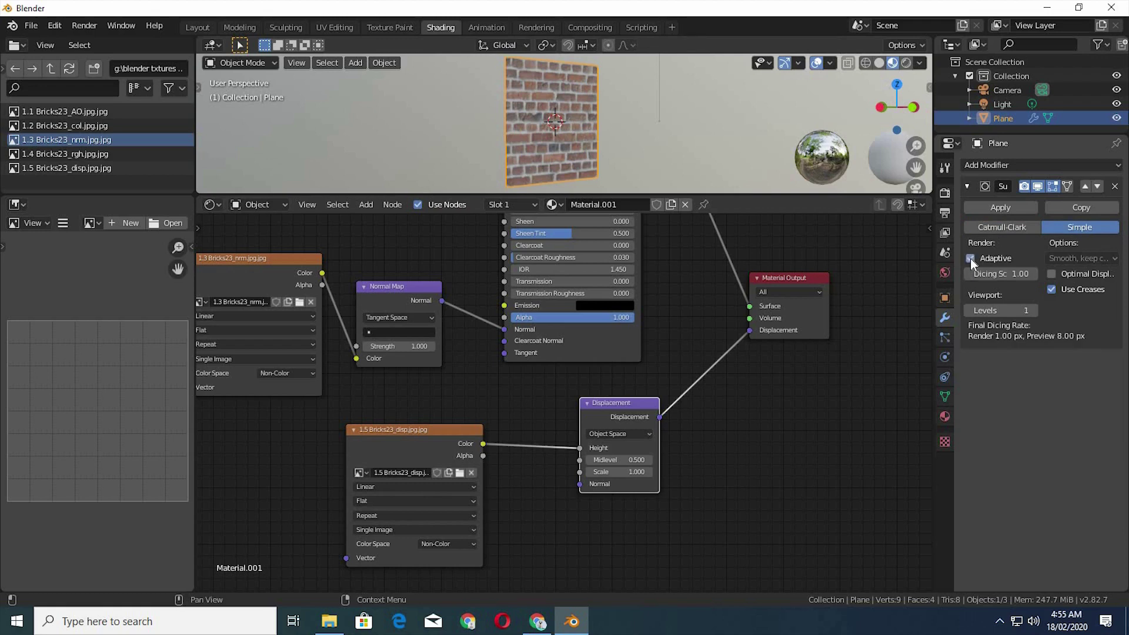
Set the surface displacement method in the brick material's settings to Displacement and Bump
left_click(944, 415)
scroll(977, 407, "down", 10)
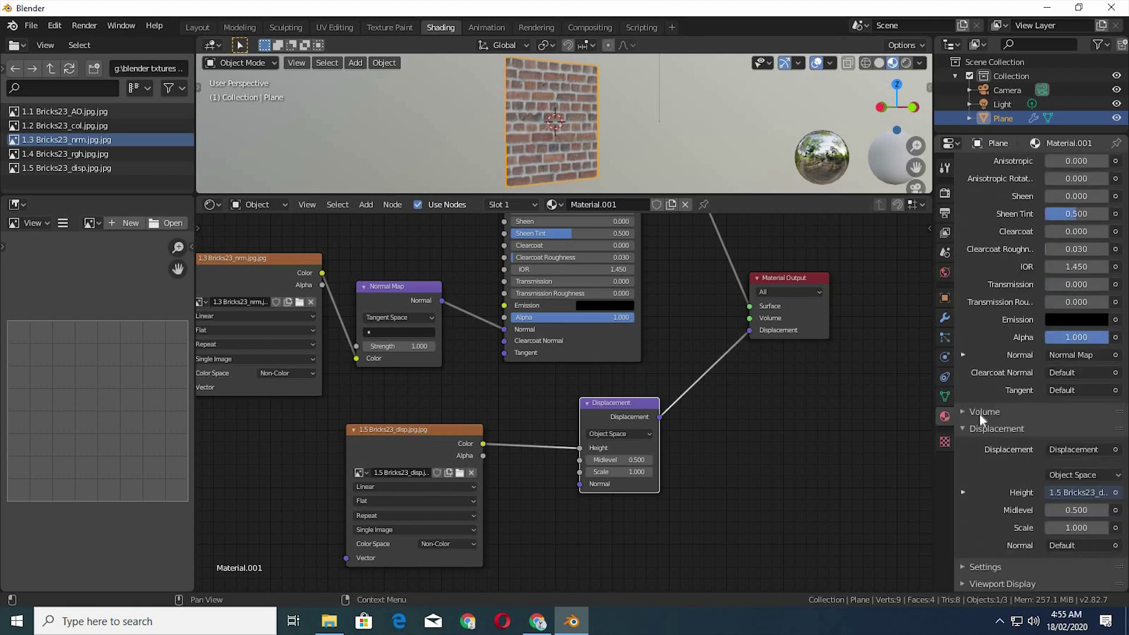
left_click(963, 568)
scroll(973, 525, "down", 7)
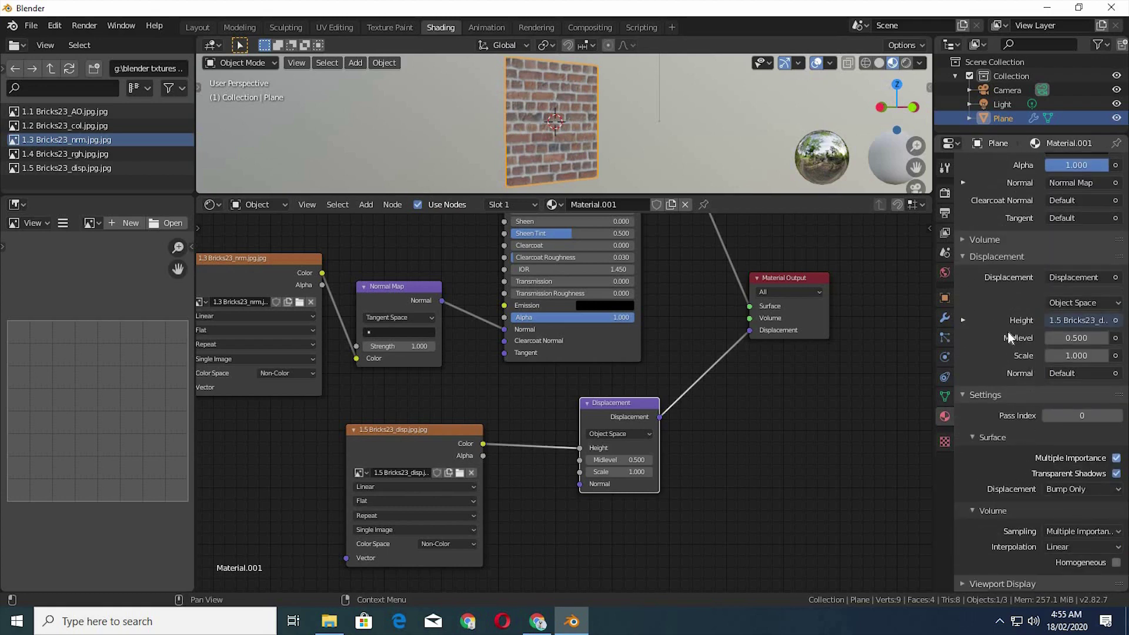
left_click(1066, 487)
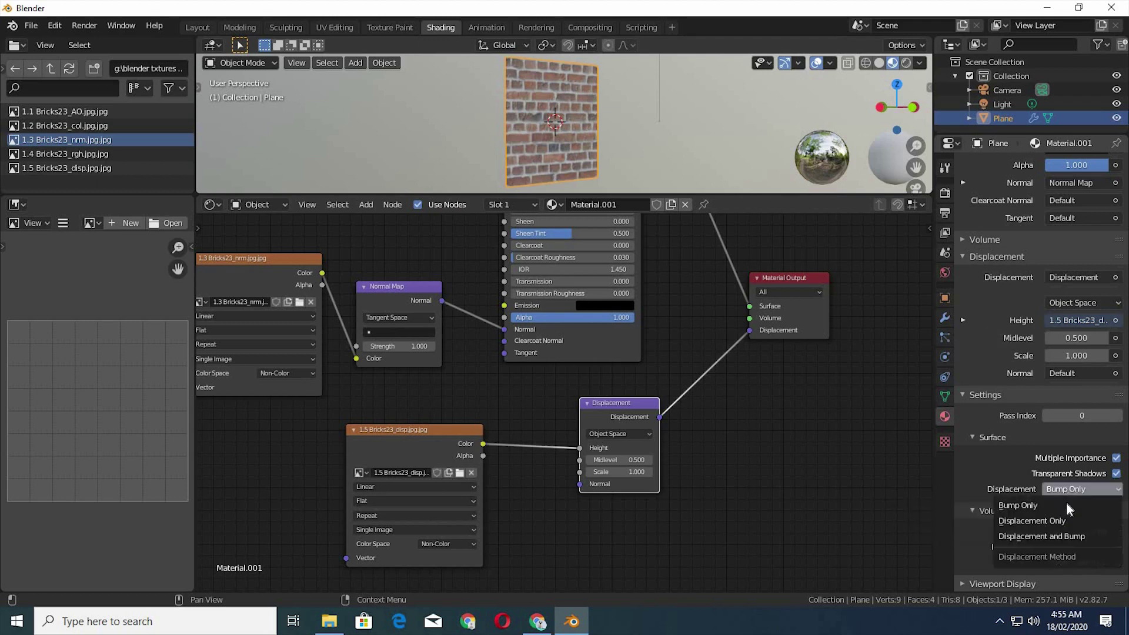
left_click(1066, 537)
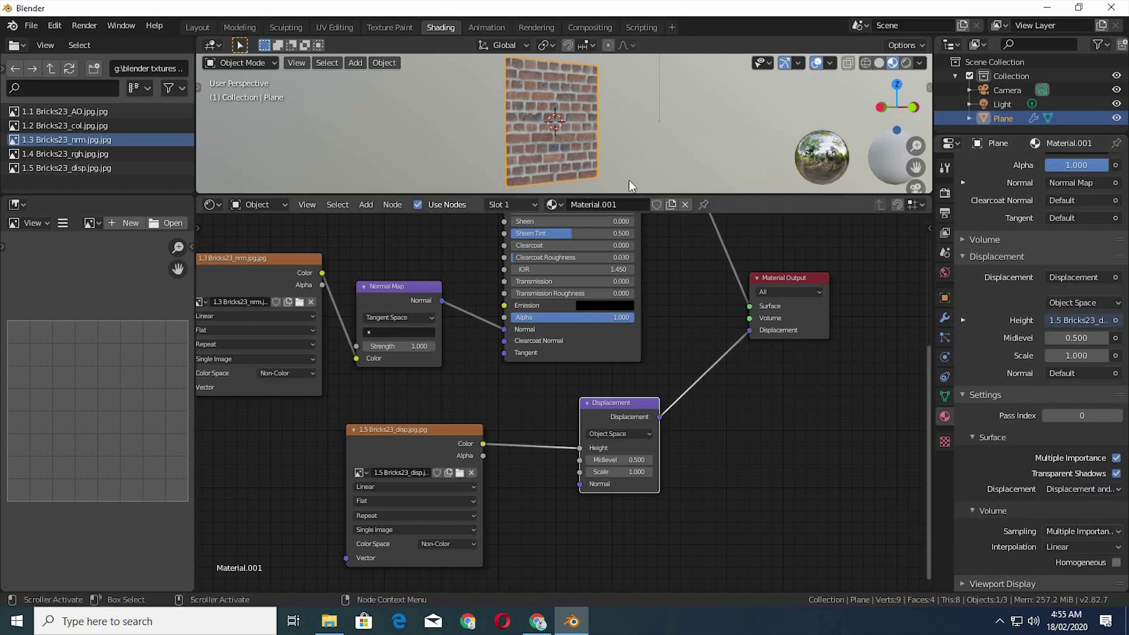
Switch the viewport to rendered shading and enlarge it to examine the displaced plane from the side
left_click(905, 63)
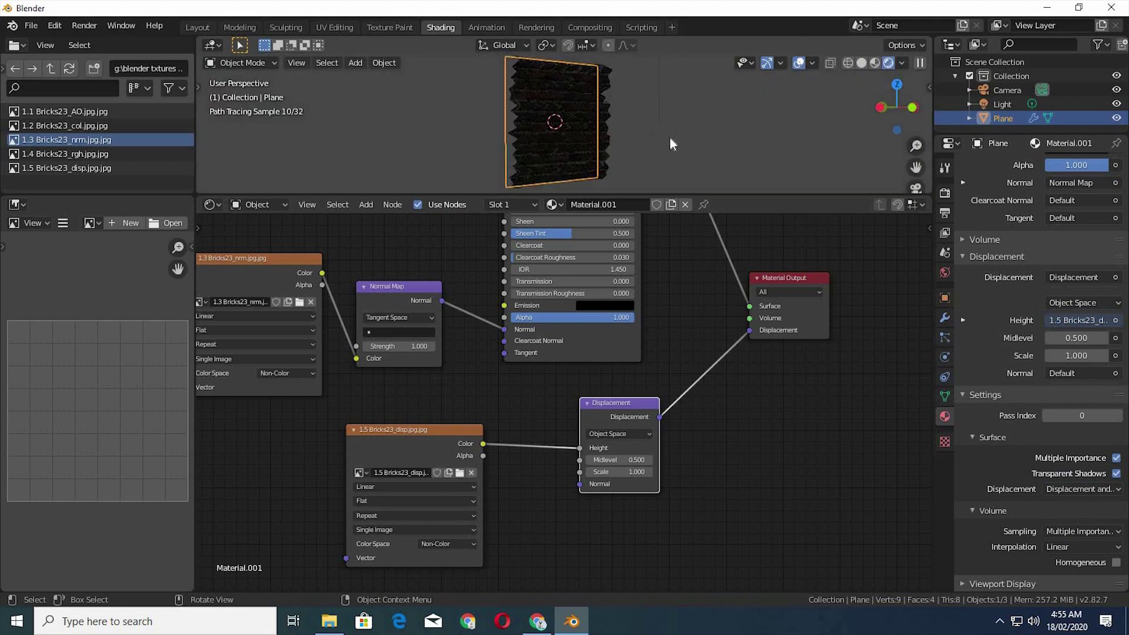
left_click_drag(705, 193, 690, 379)
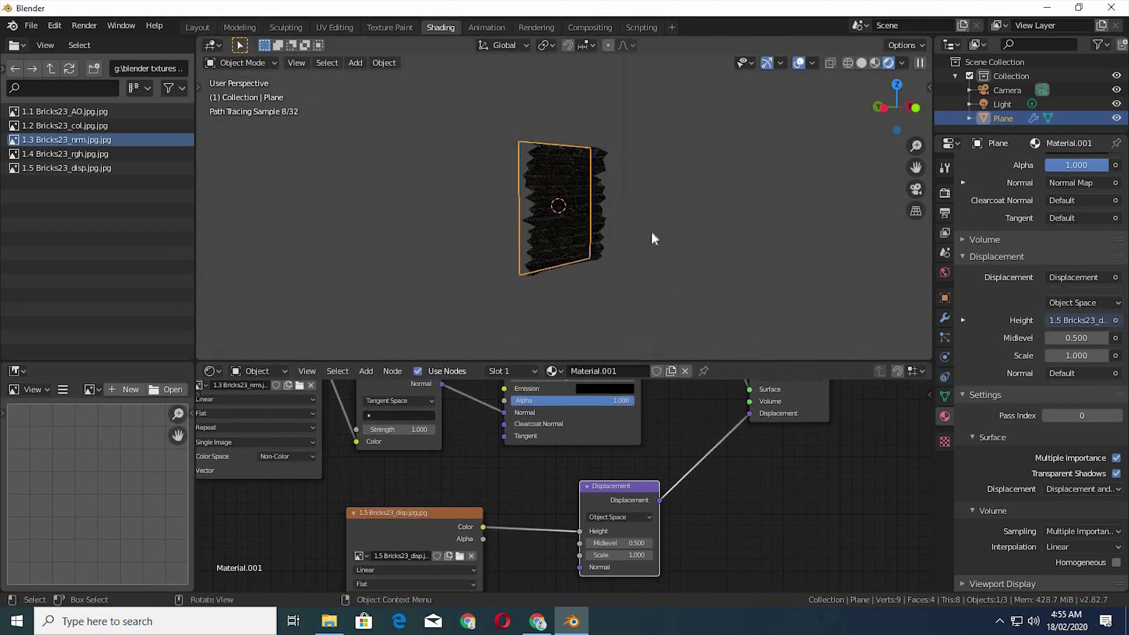
middle_click_drag(699, 235, 684, 311)
middle_click_drag(697, 483, 708, 420)
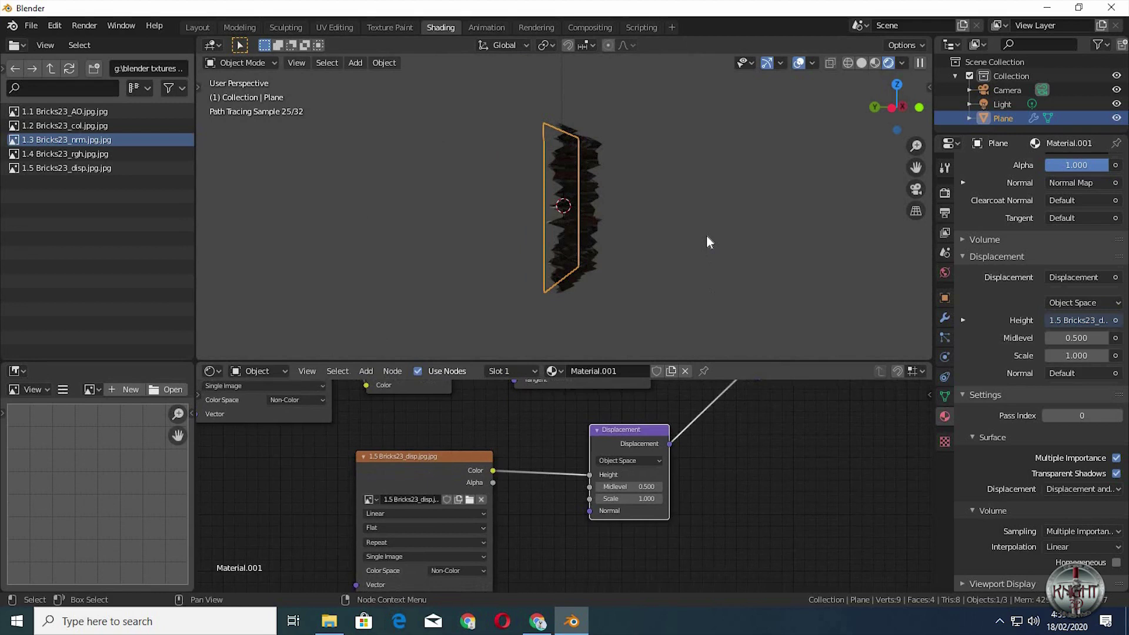
middle_click_drag(706, 235, 767, 420)
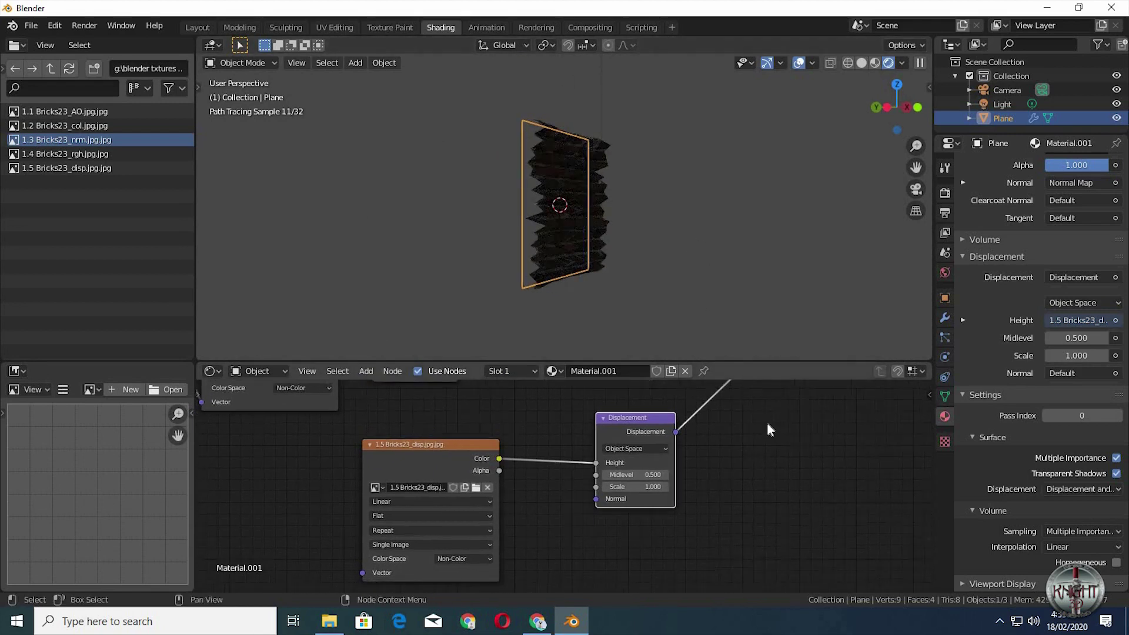
Set the Displacement node's Scale to 0.15 and check the relief on the plane
left_click(657, 458)
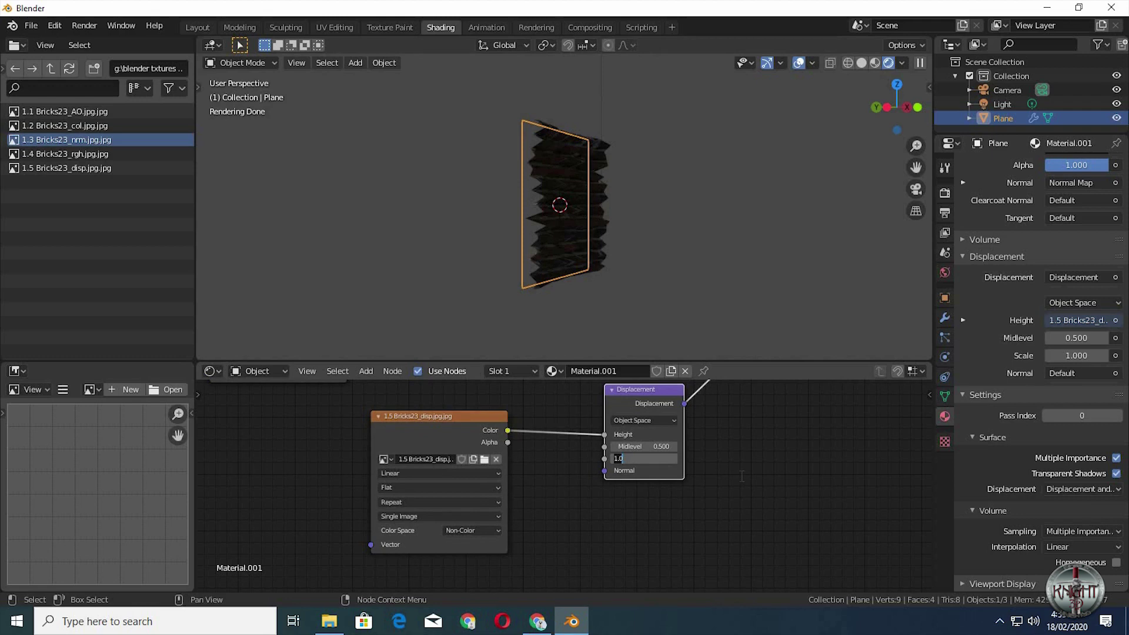
type("0.15")
key("Return")
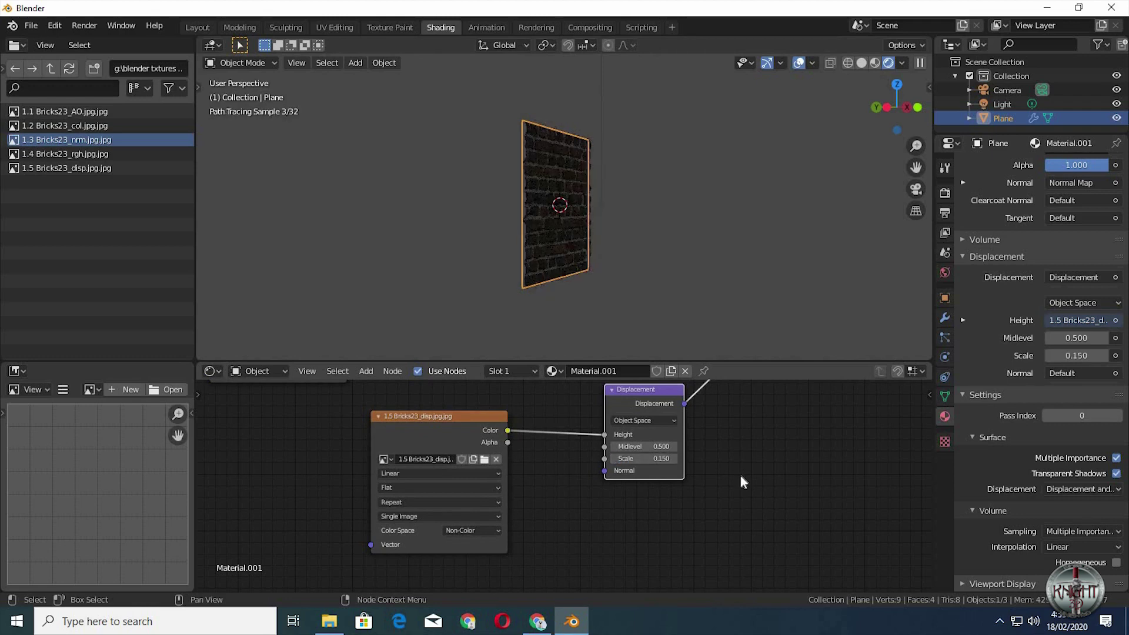
mouse_move(635, 280)
middle_mouse_down()
mouse_move(625, 280)
mouse_move(690, 302)
mouse_move(758, 301)
mouse_move(633, 297)
middle_mouse_up()
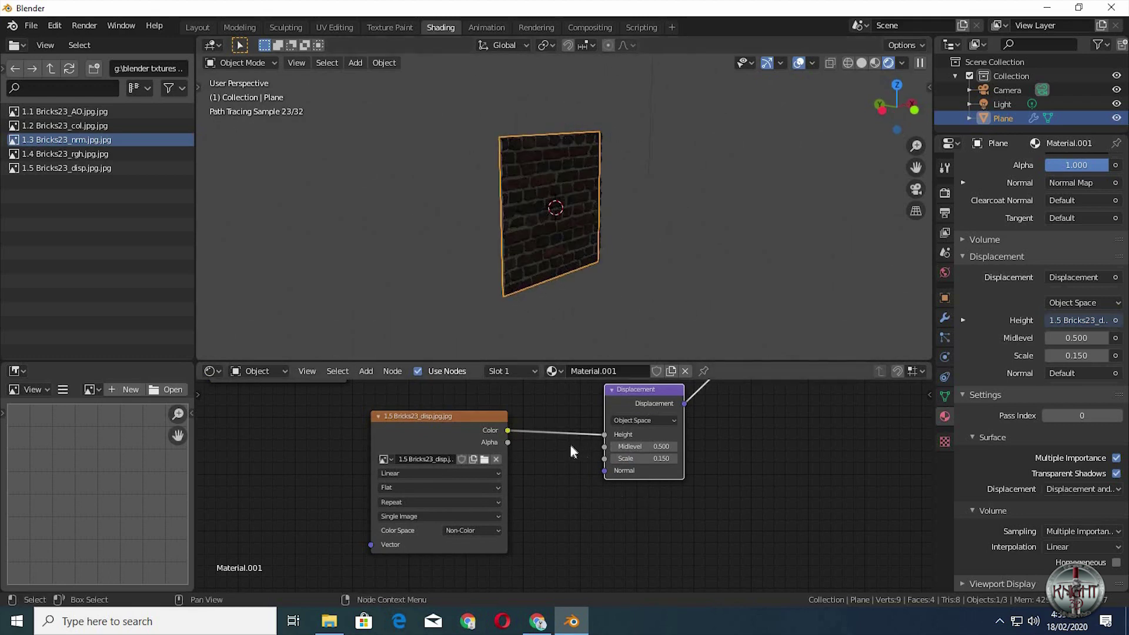
Switch the viewport back to material preview shading with the whole node tree in view
scroll(586, 488, "down", 5)
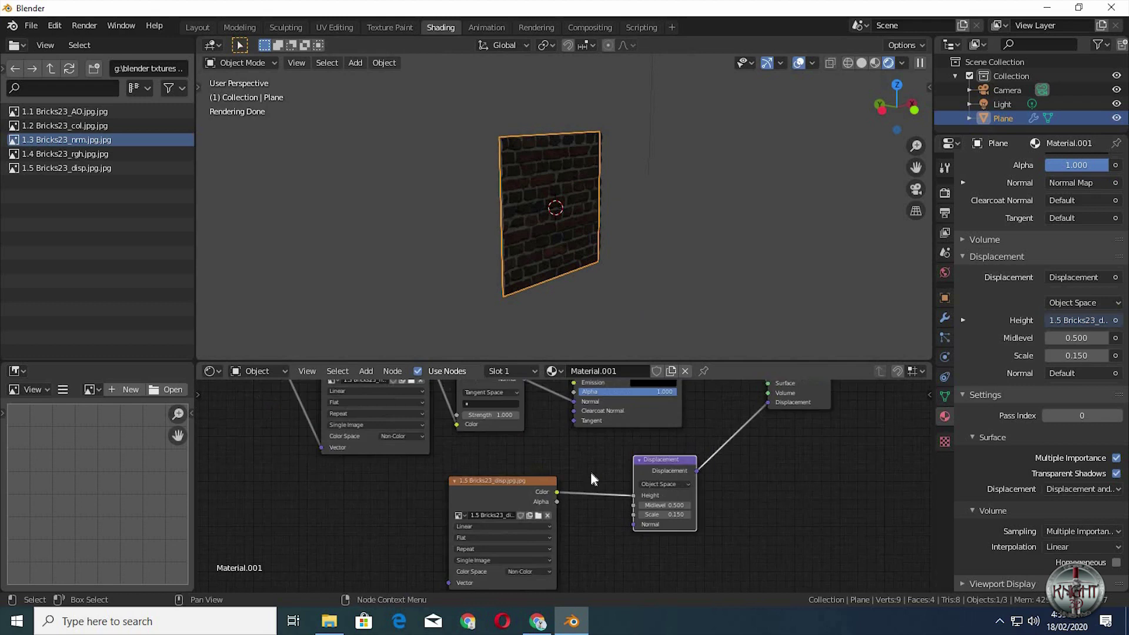
middle_click_drag(590, 470, 584, 576)
scroll(583, 576, "down", 1)
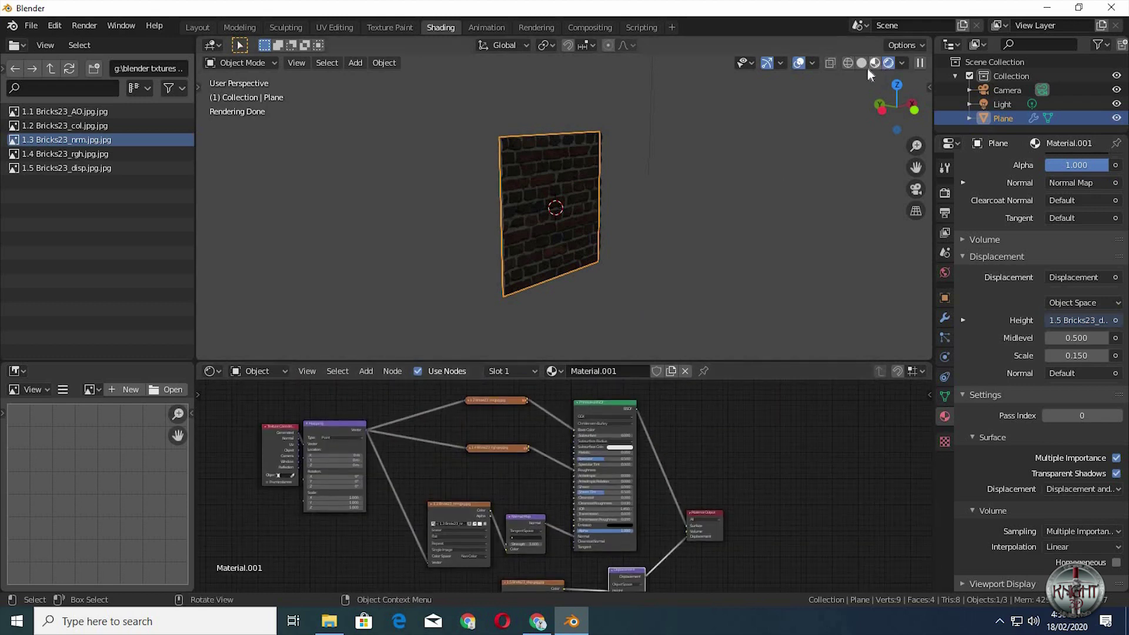
left_click(874, 62)
middle_click_drag(637, 277, 626, 273)
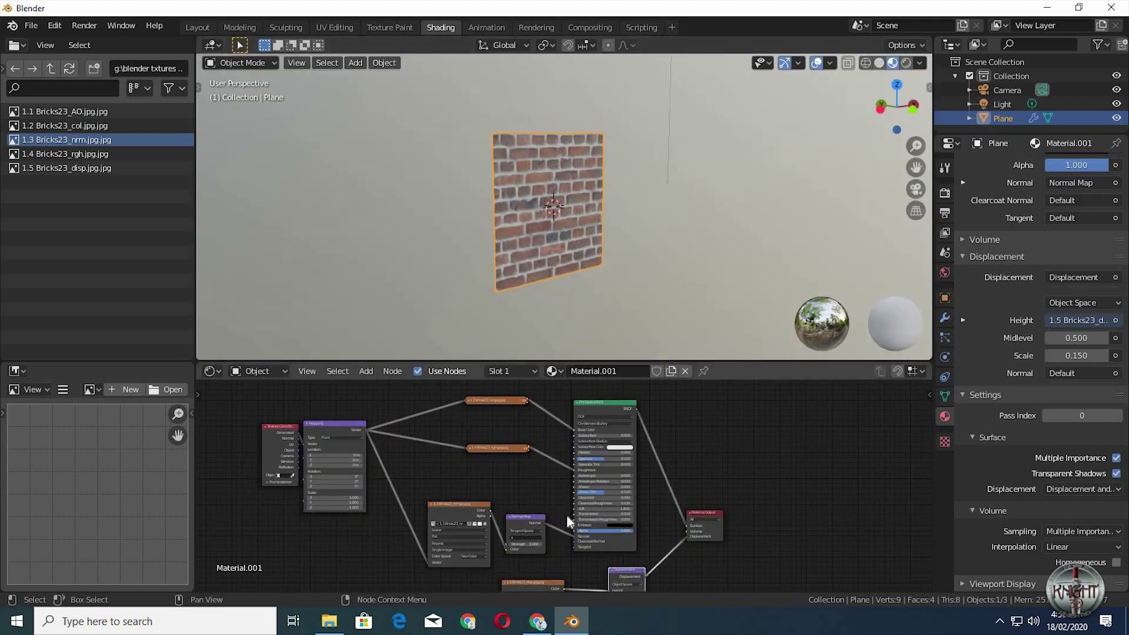
Add the 1.1 Bricks23_AO texture above the color texture and relink the Mapping node's Vector directly to the color texture
middle_click_drag(565, 514, 594, 567)
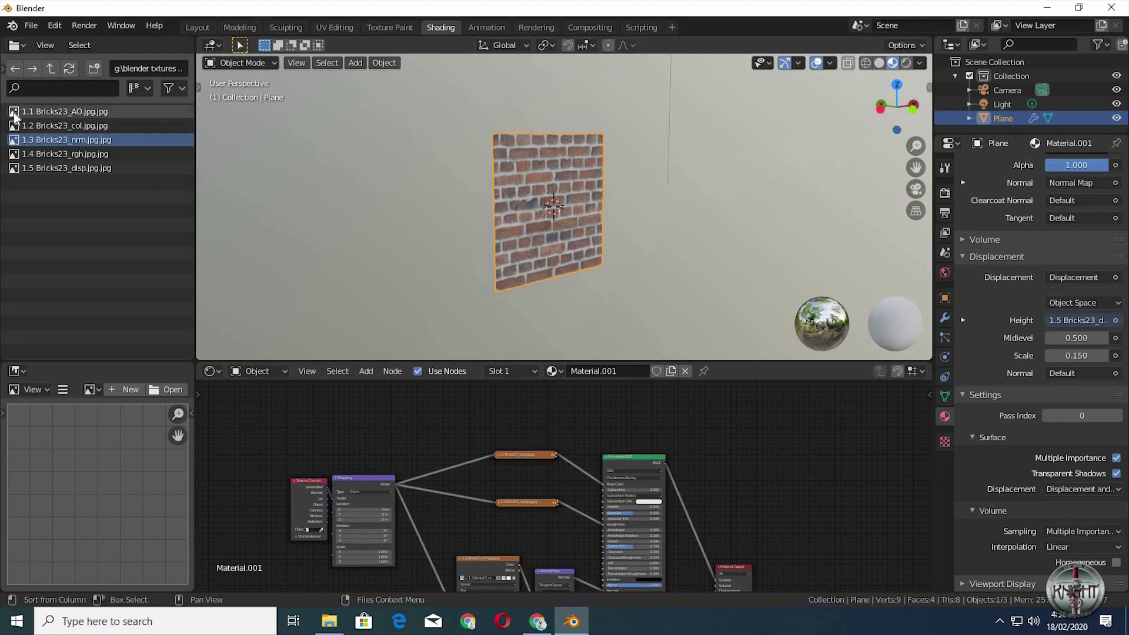
scroll(604, 508, "up", 3)
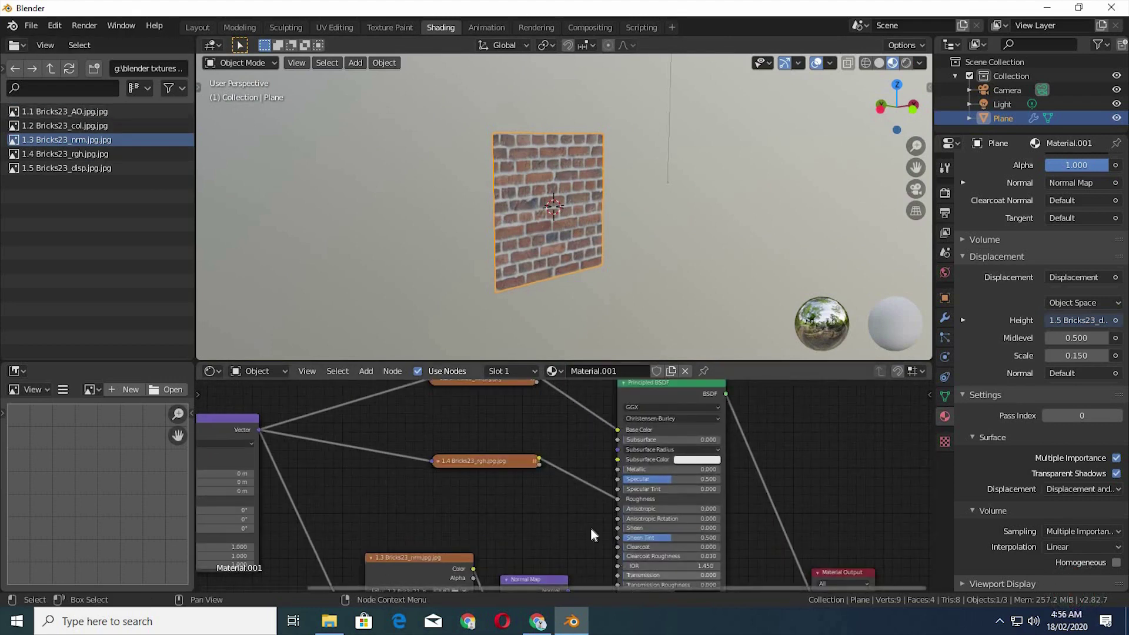
middle_click_drag(548, 512, 537, 628)
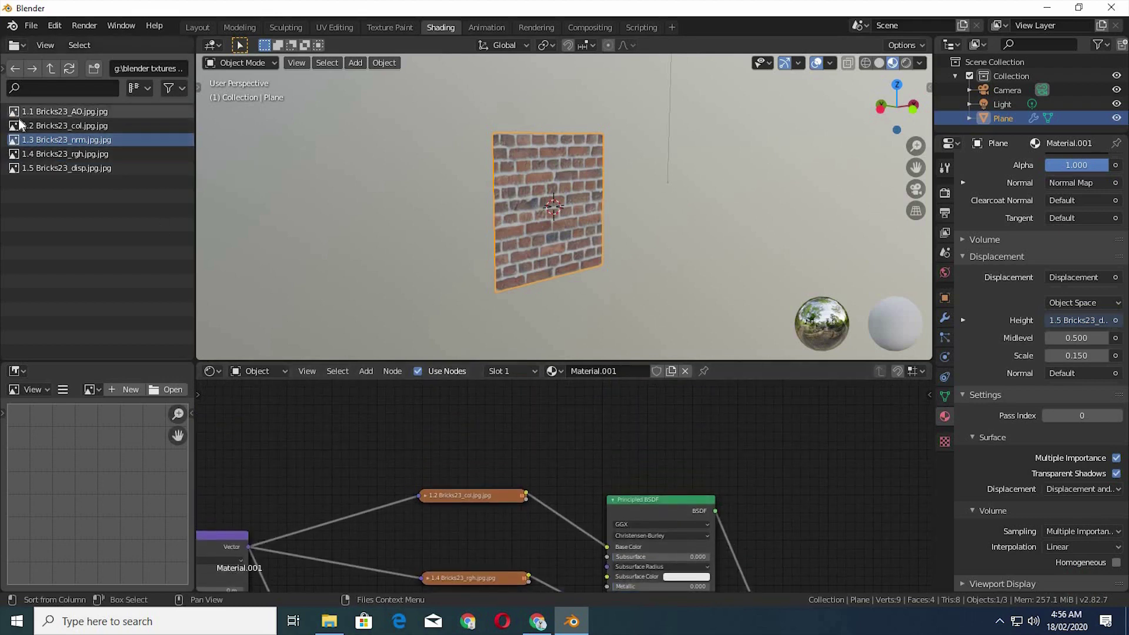
left_click_drag(342, 381, 475, 425)
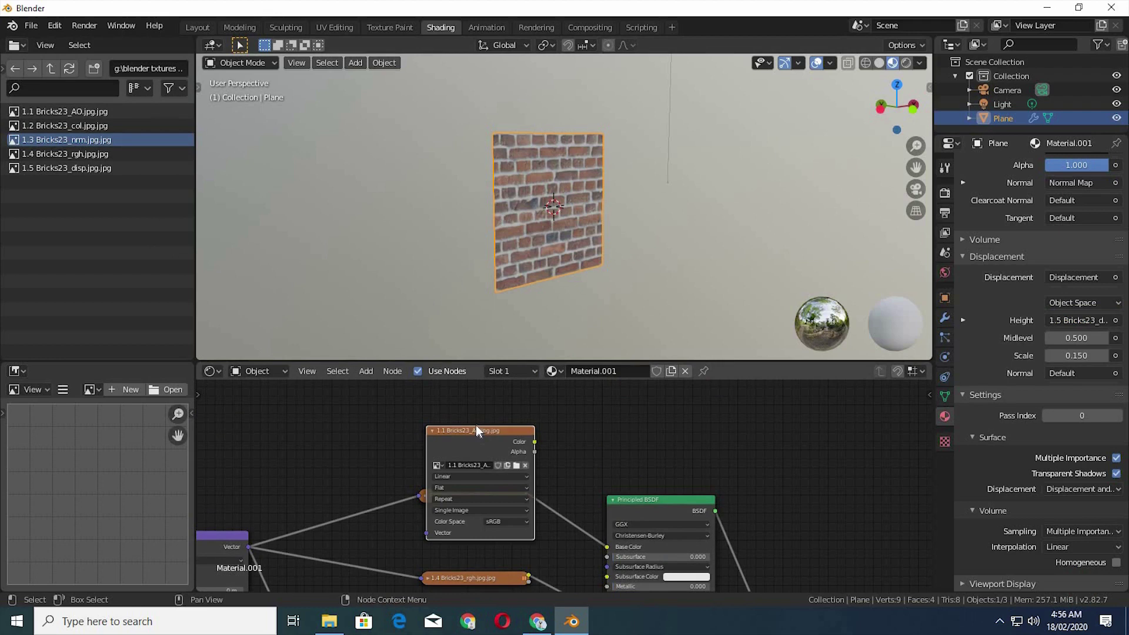
key("g")
left_click(421, 369)
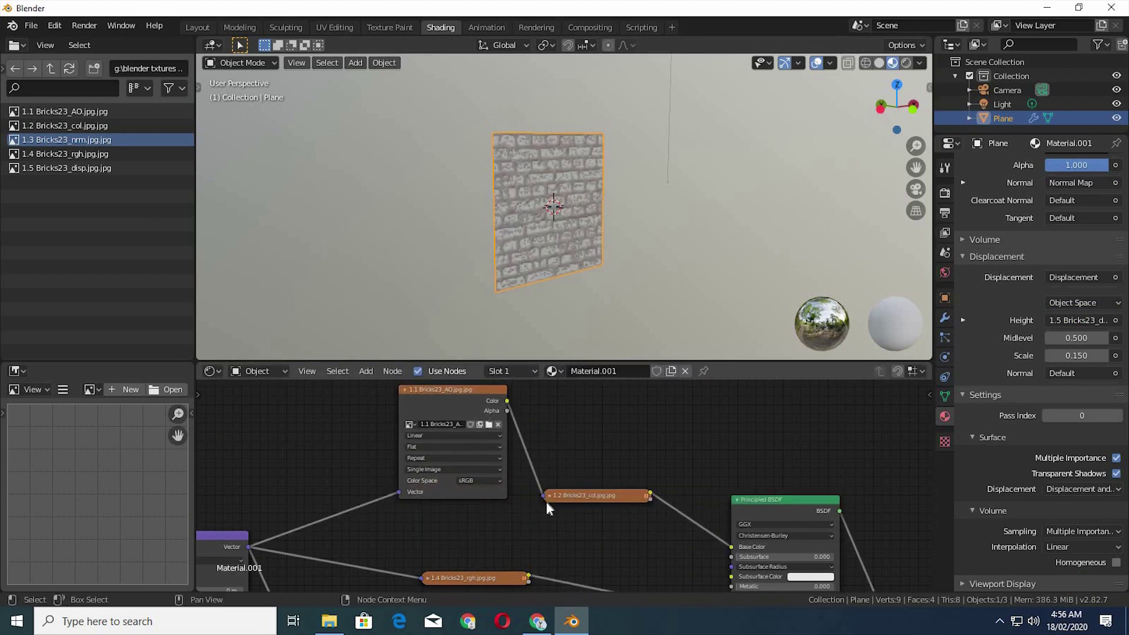
mouse_move(536, 489)
left_mouse_down()
mouse_move(555, 453)
mouse_move(413, 500)
mouse_move(543, 495)
left_mouse_up()
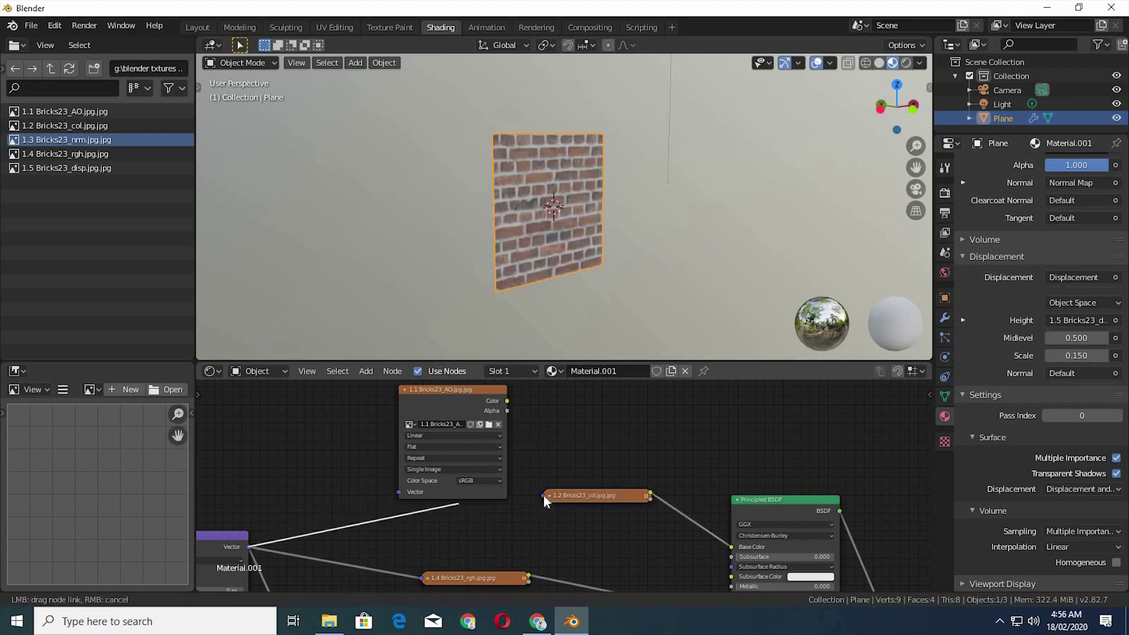
Add a MixRGB node beside the AO texture
key("shift+a")
left_click(569, 432)
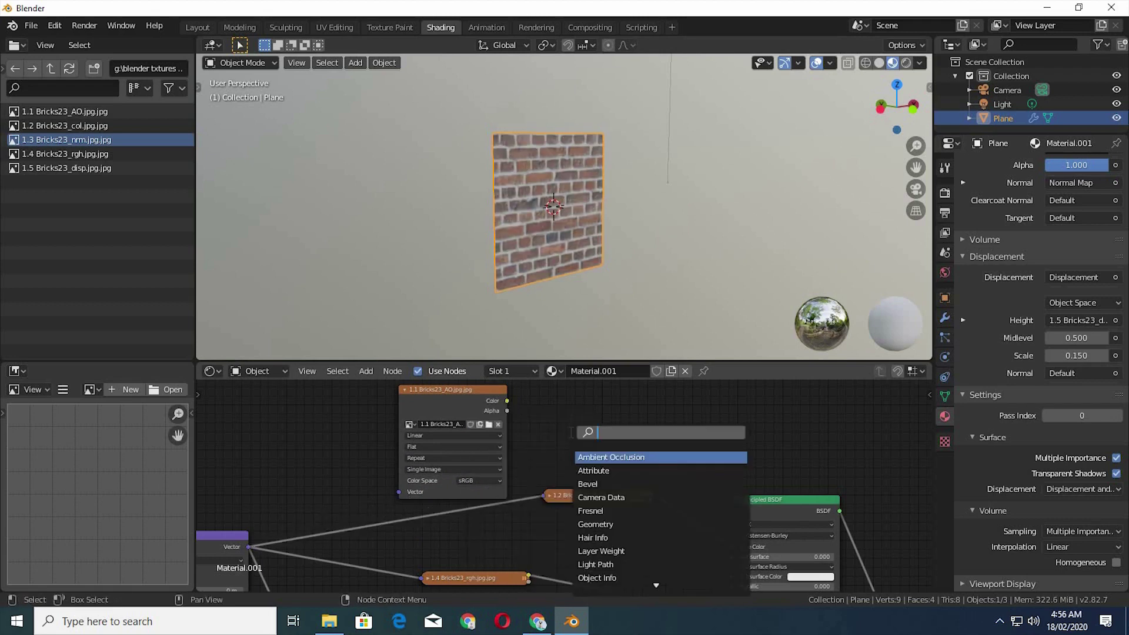
type("mix")
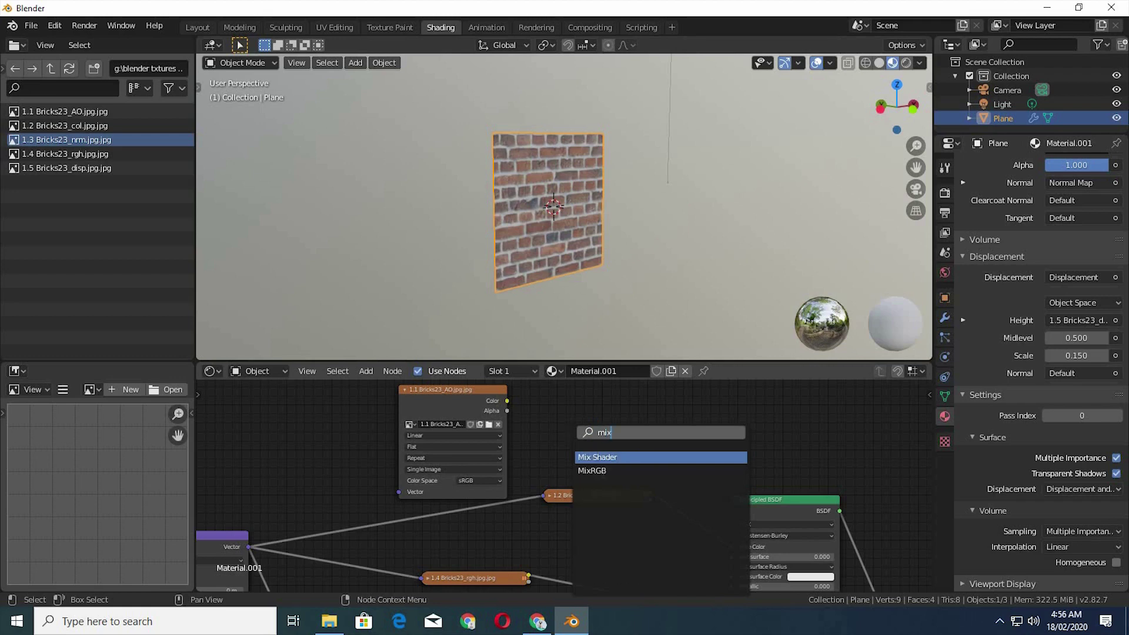
key("Down")
key("Return")
left_click(624, 432)
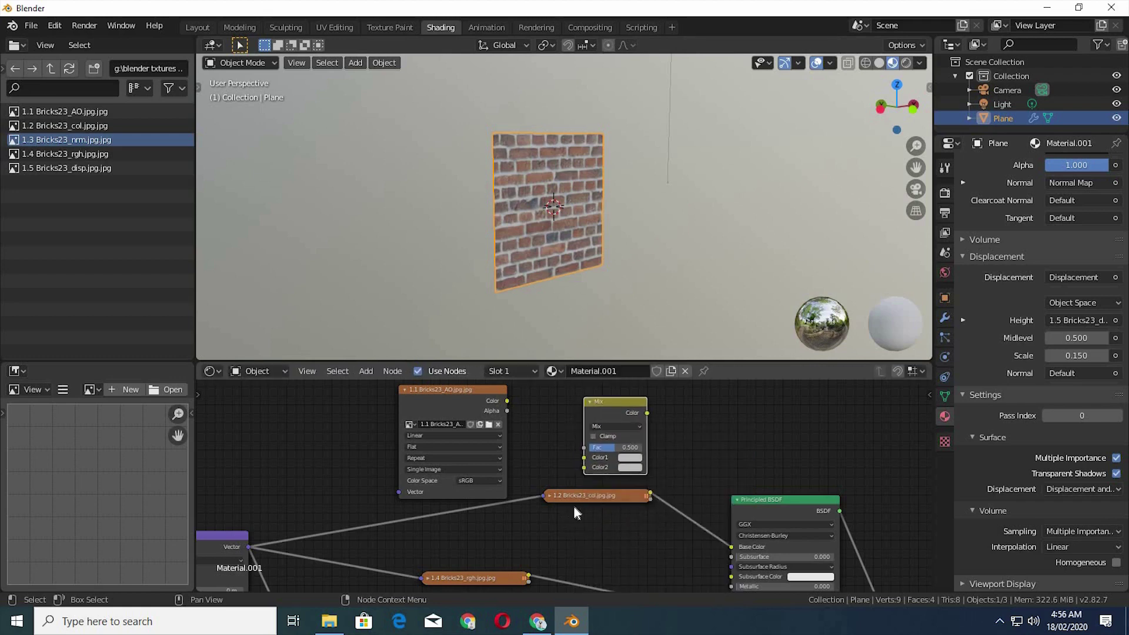
Move the color texture below the AO texture, then link AO Color to the Mix node's Fac and the color texture to Color2
left_click_drag(580, 497, 461, 529)
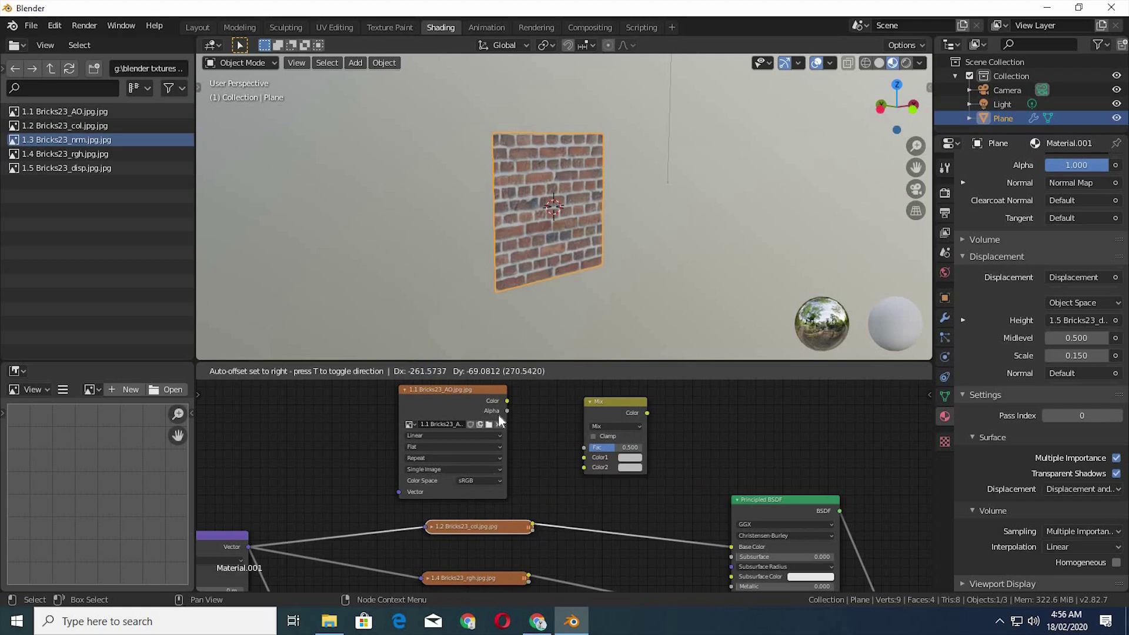
left_click_drag(498, 413, 586, 449)
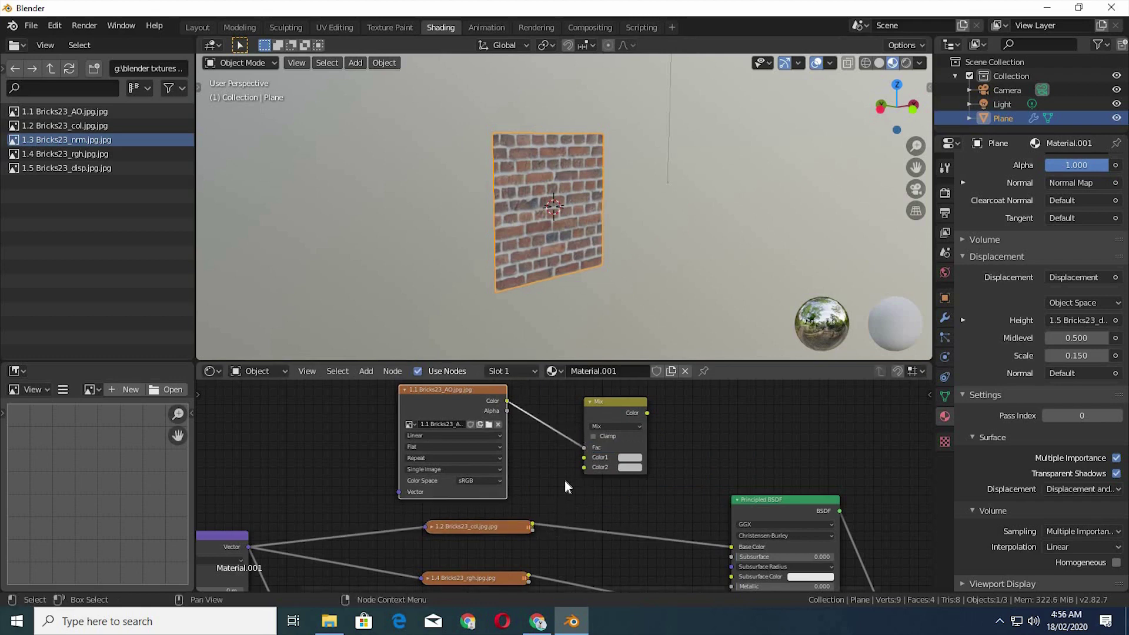
left_click_drag(532, 524, 583, 468)
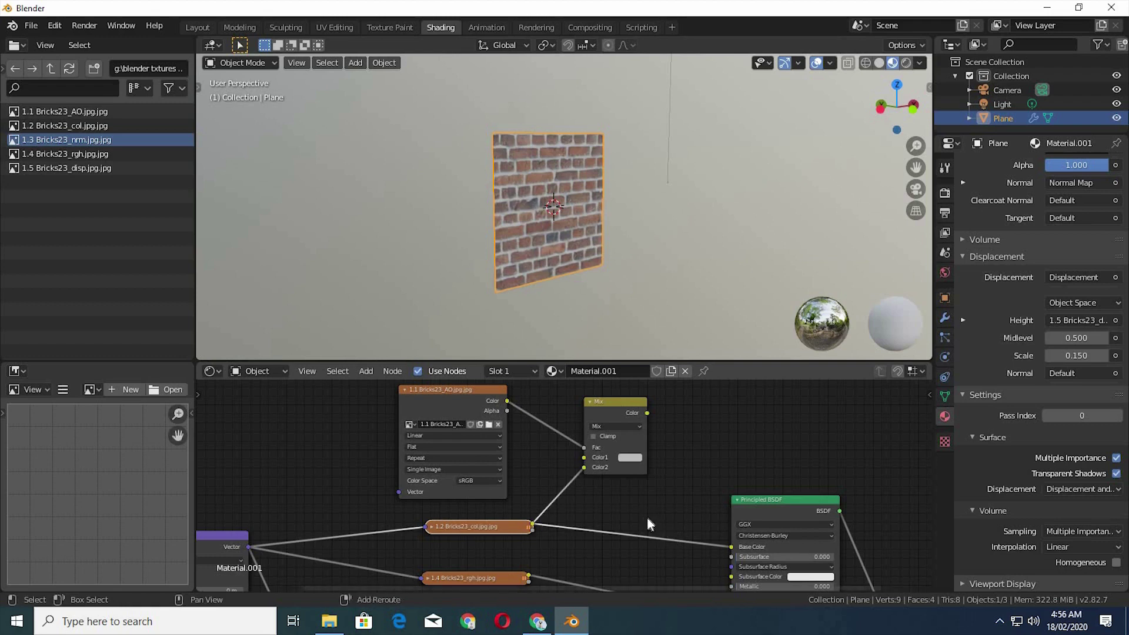
Replace the color texture's link to the Principled BSDF's Base Color with the Mix node's Color output
middle_click_drag(730, 548, 706, 532)
left_click_drag(706, 530, 664, 511)
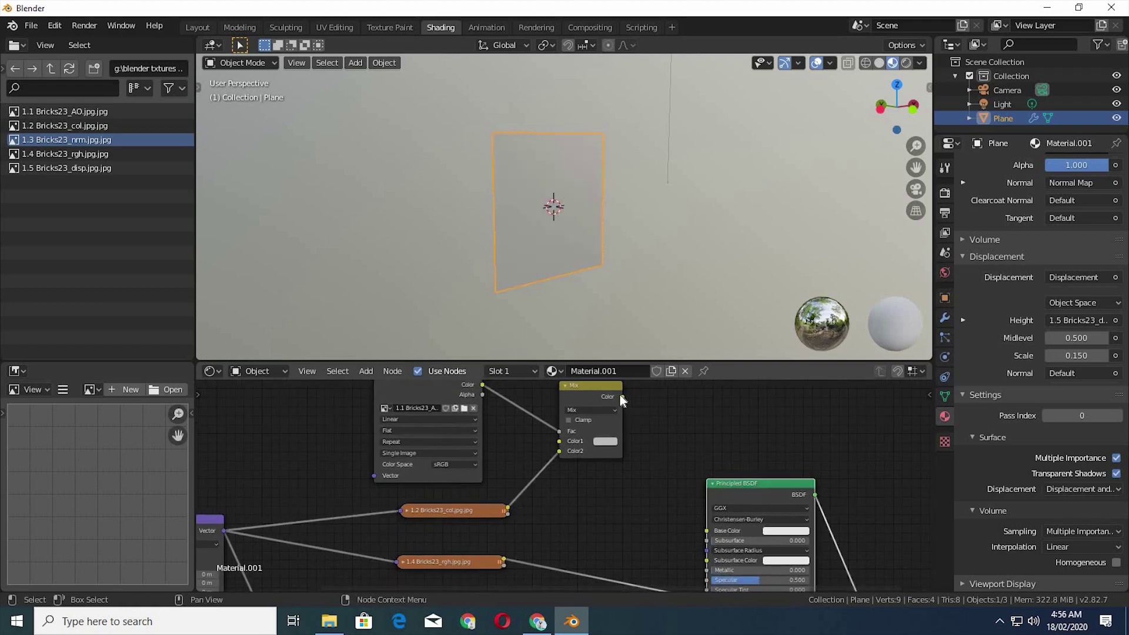
left_click_drag(622, 397, 706, 530)
Set the Mix node's Color1 to a dark, muted green with a value of about 0.358, and deselect the plane
middle_click_drag(640, 257, 620, 265)
scroll(623, 257, "up", 4)
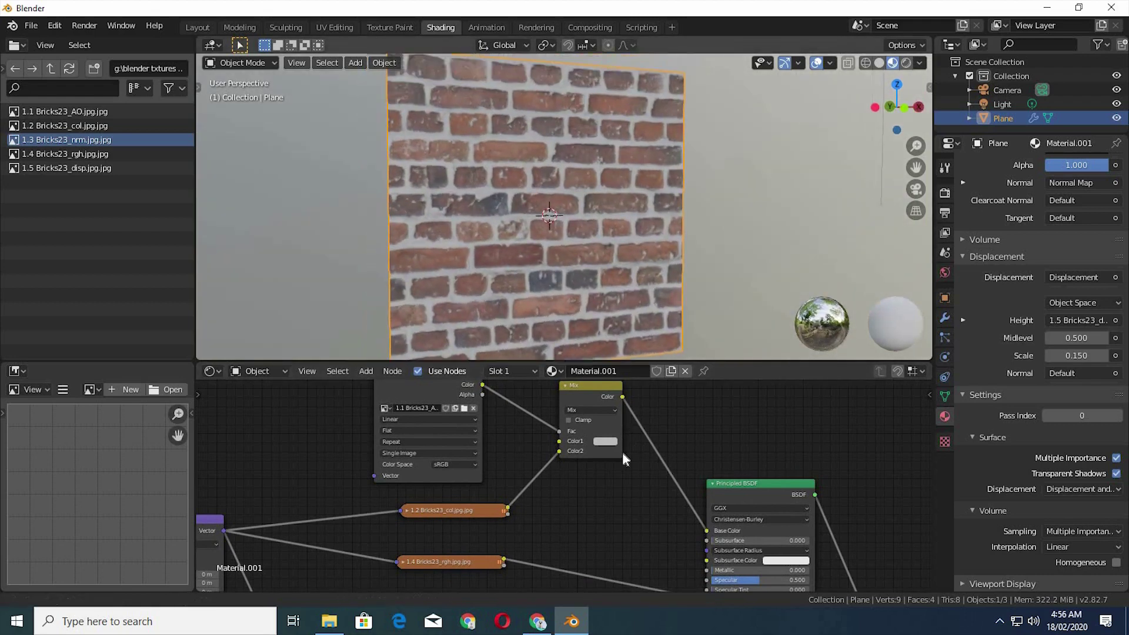
left_click(606, 441)
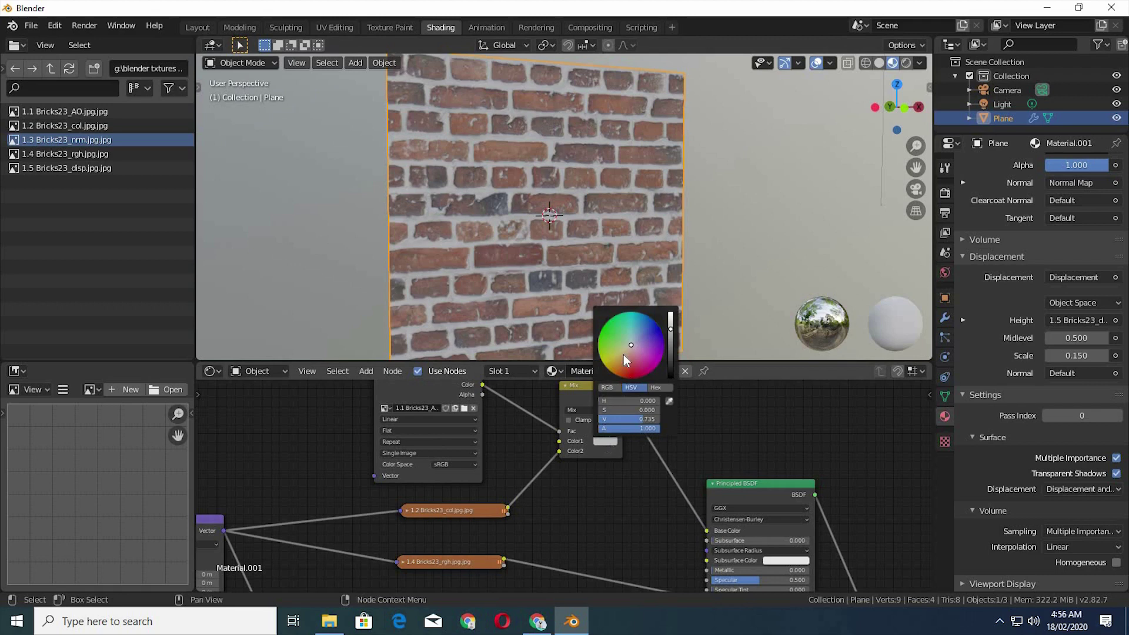
left_click(614, 334)
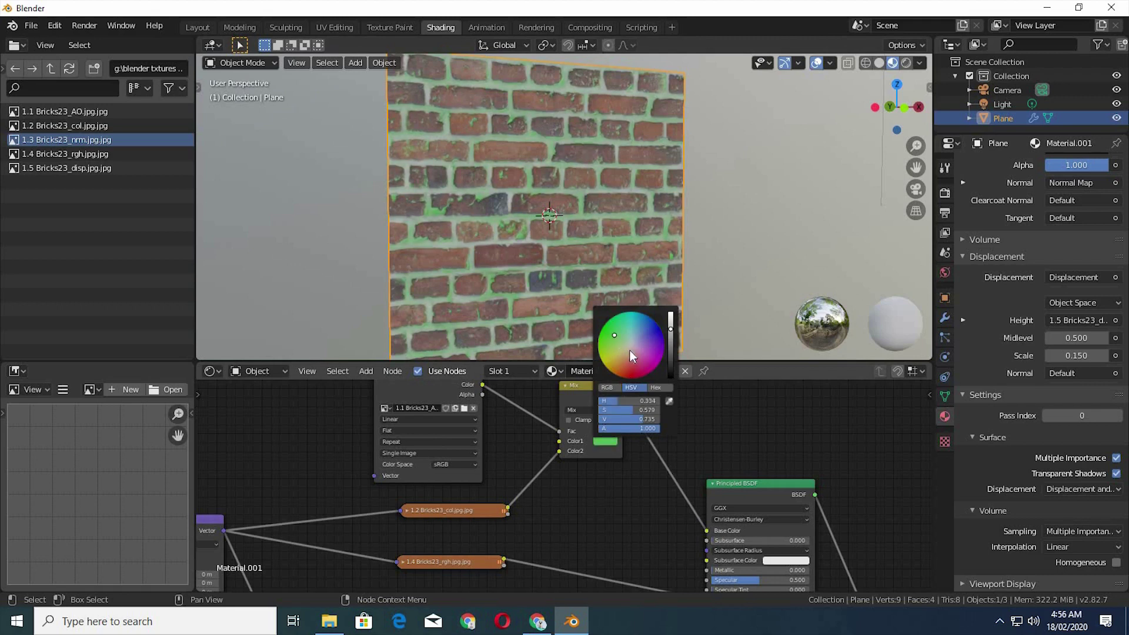
left_click_drag(620, 341, 614, 343)
left_click(670, 344)
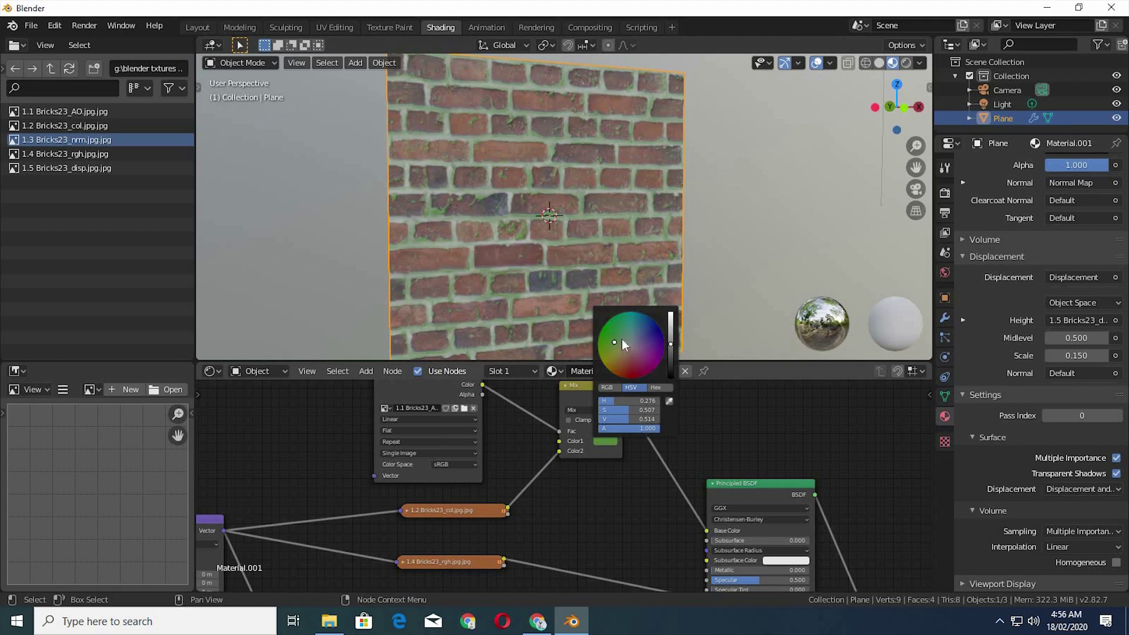
left_click(622, 341)
left_click(634, 345)
left_click(633, 345)
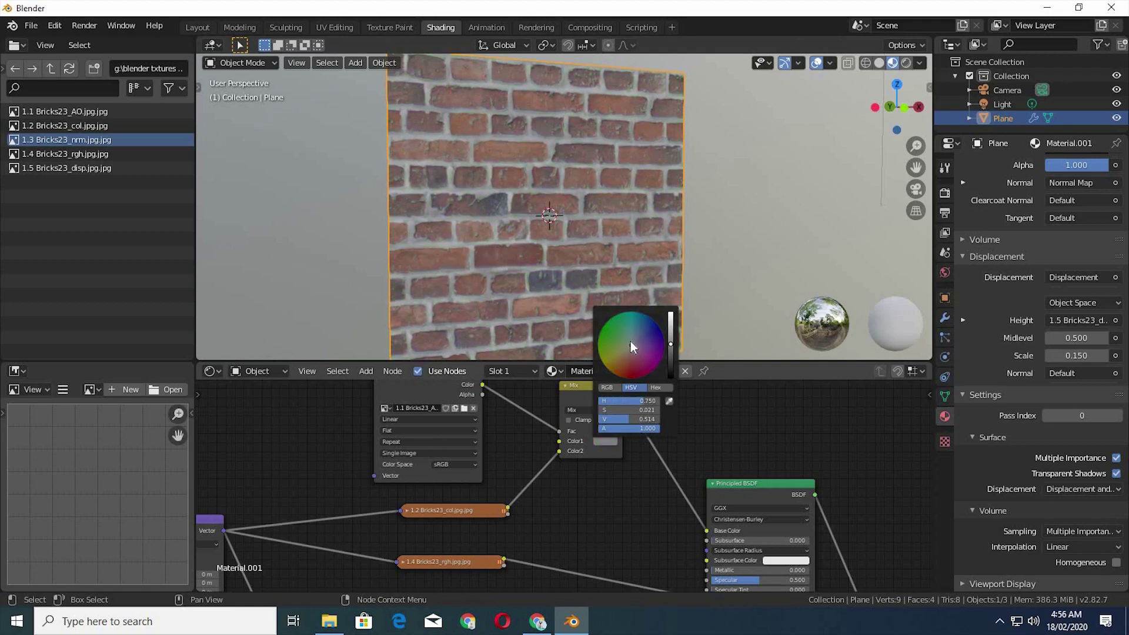
left_click(671, 356)
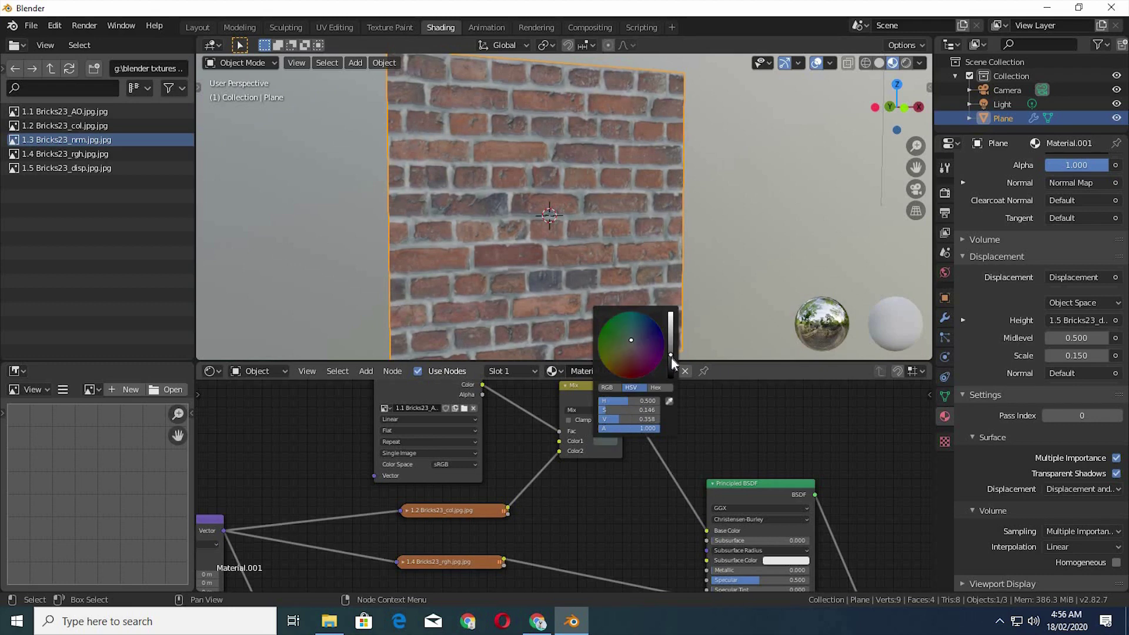
left_click(626, 340)
left_click(720, 298)
scroll(719, 297, "down", 5)
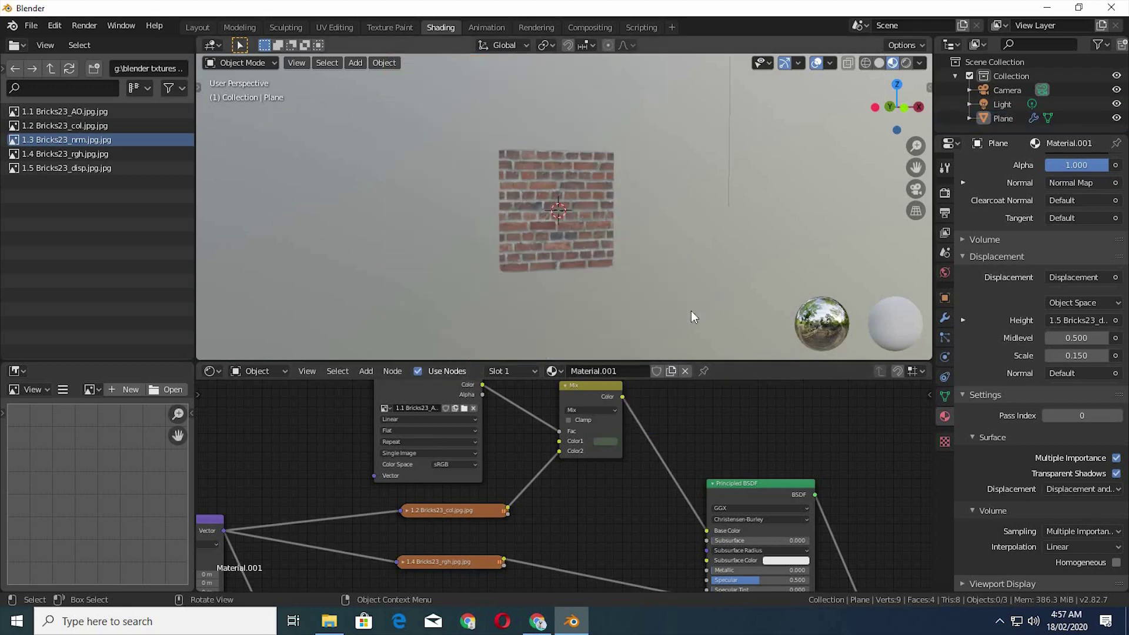
Switch the viewport to rendered shading to preview the brick plane in Cycles
scroll(690, 311, "up", 4)
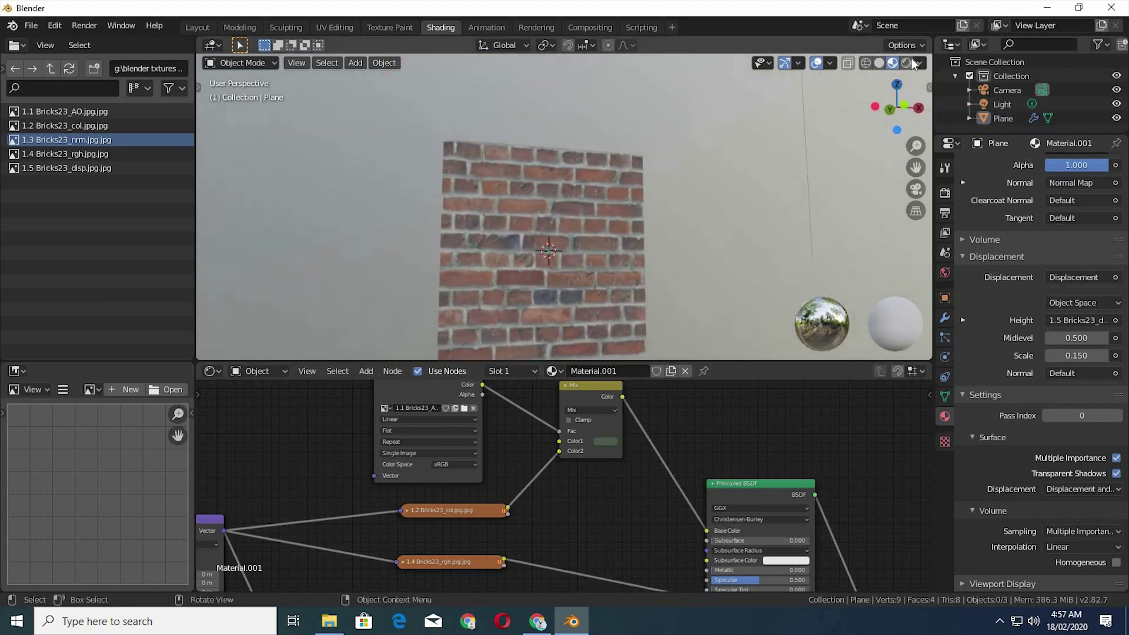
scroll(773, 229, "down", 2)
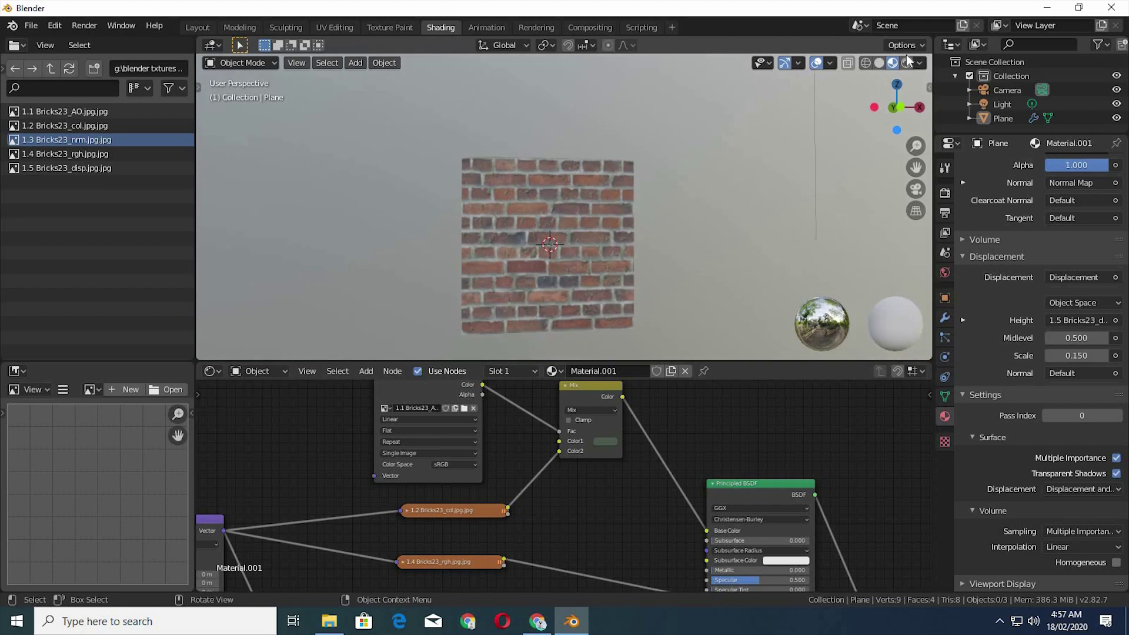
left_click(906, 64)
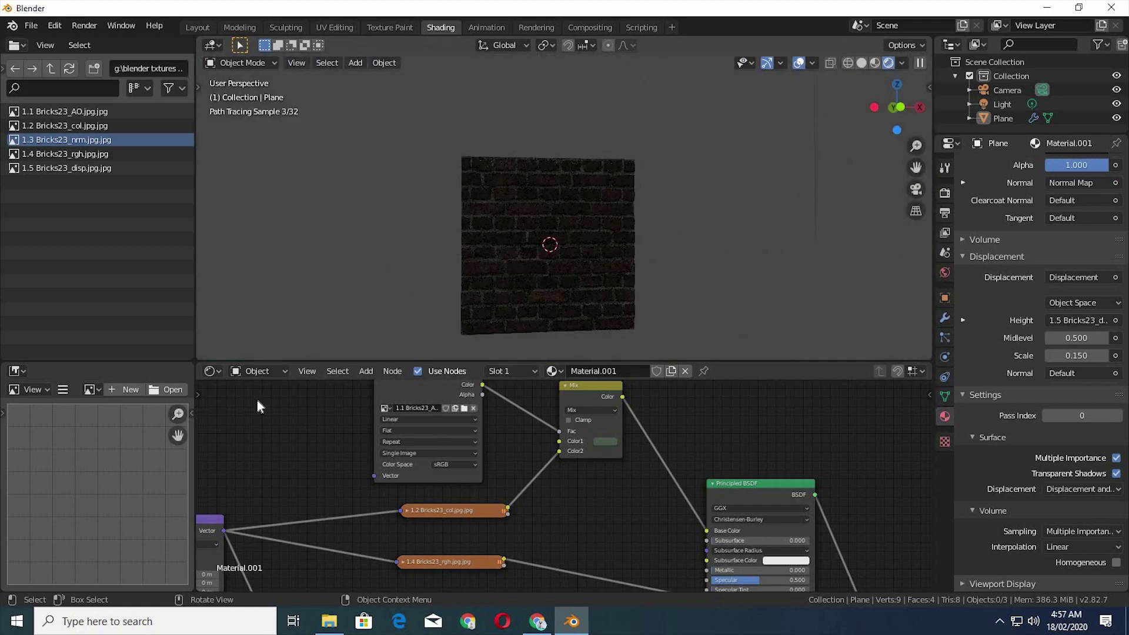
Switch the node editor to the World shader and place an Environment Texture node before the Background node
left_click(266, 371)
left_click(259, 402)
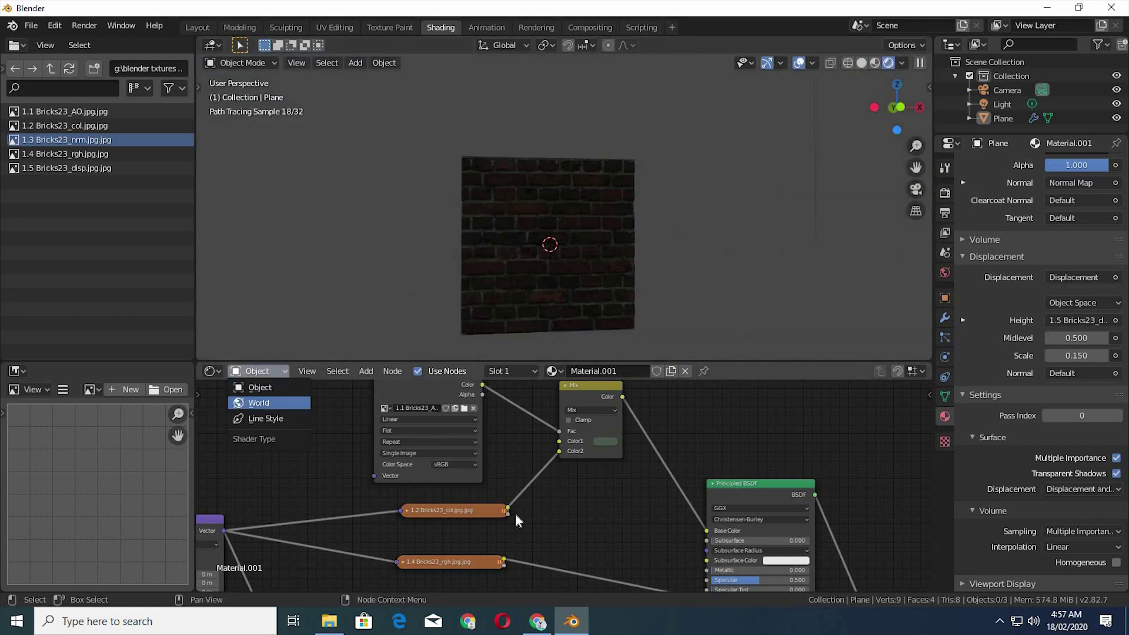
key("shift+a")
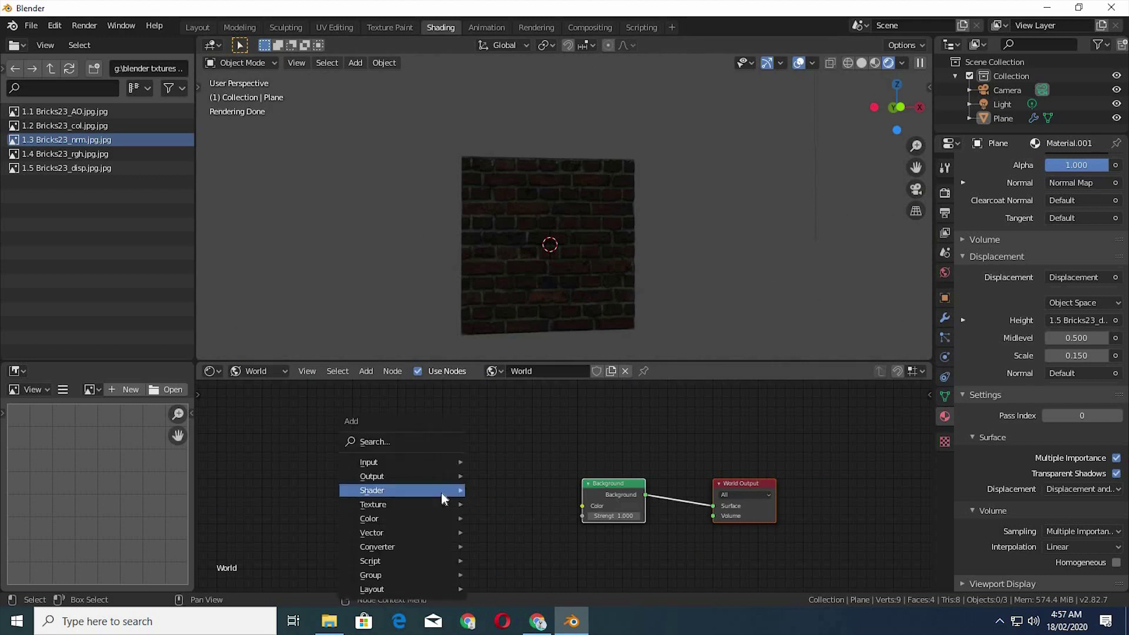
mouse_move(441, 493)
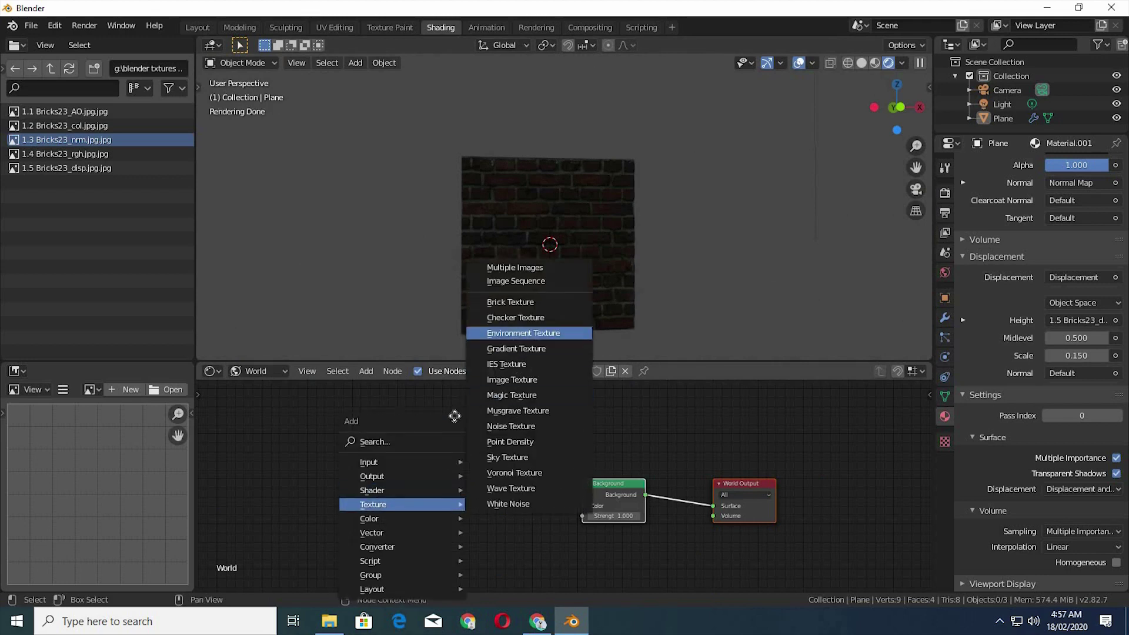
left_click(520, 331)
left_click(467, 492)
Load venice_sunset_2k.hdr from the Desktop's hdr folder into the Environment Texture and link its Color to the Background node's Color
left_click(480, 488)
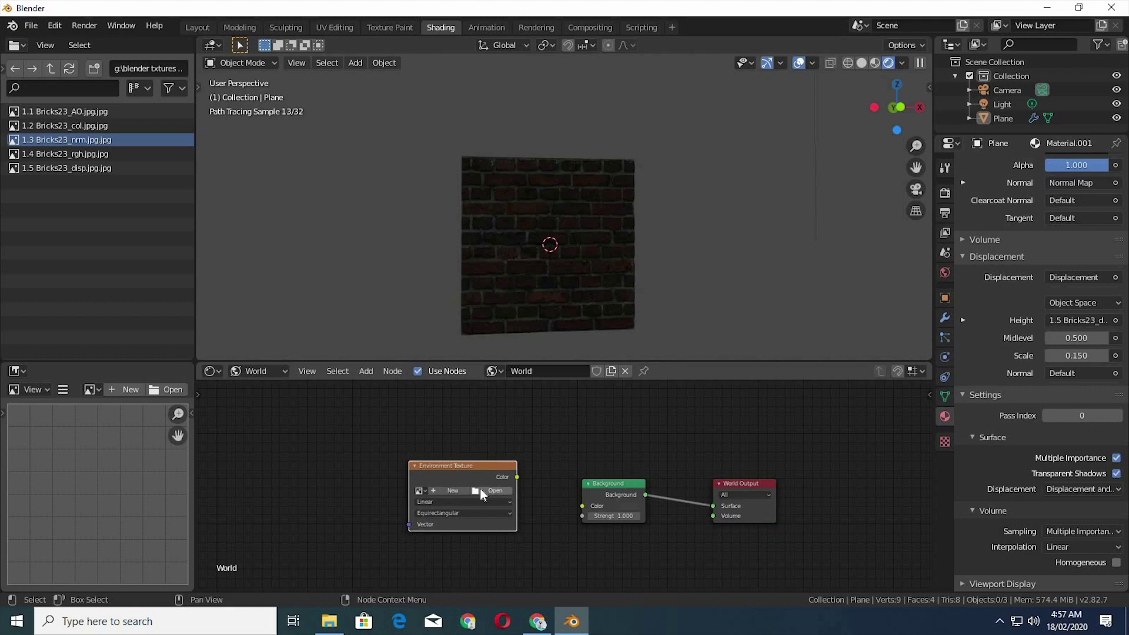
left_click(276, 301)
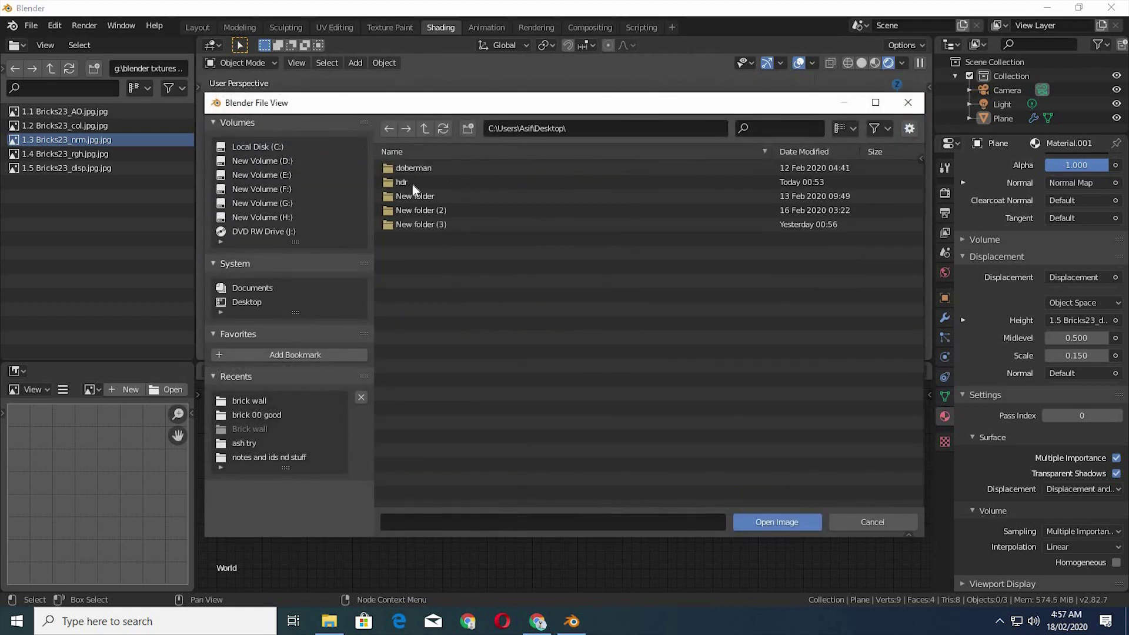
double_click(409, 183)
double_click(424, 169)
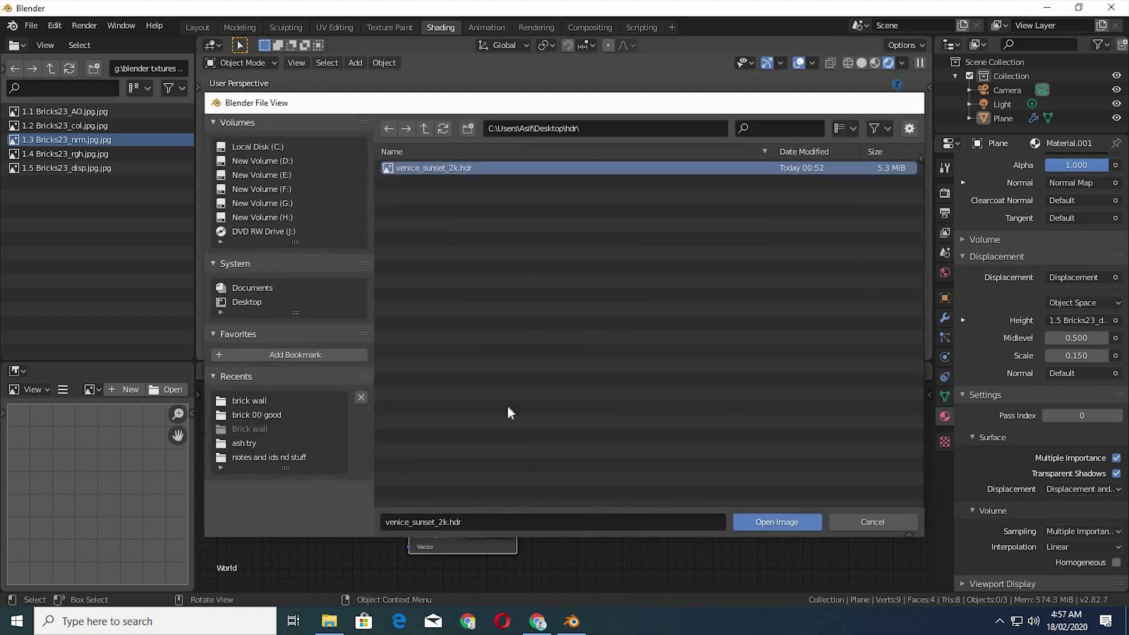
left_click_drag(516, 477, 582, 506)
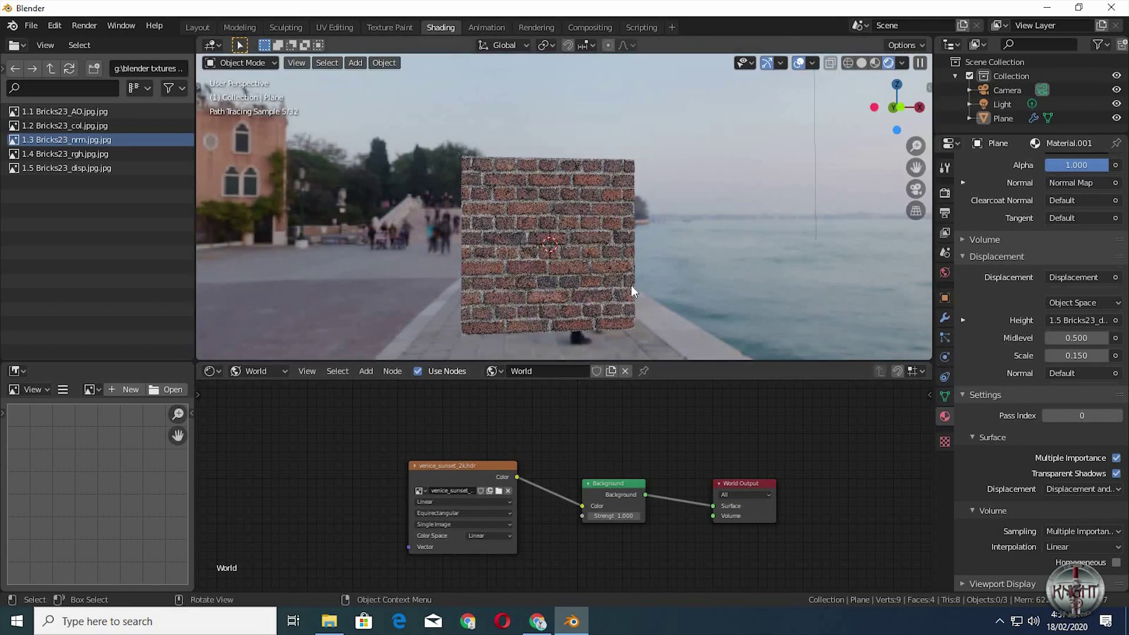
middle_click_drag(642, 287, 657, 287)
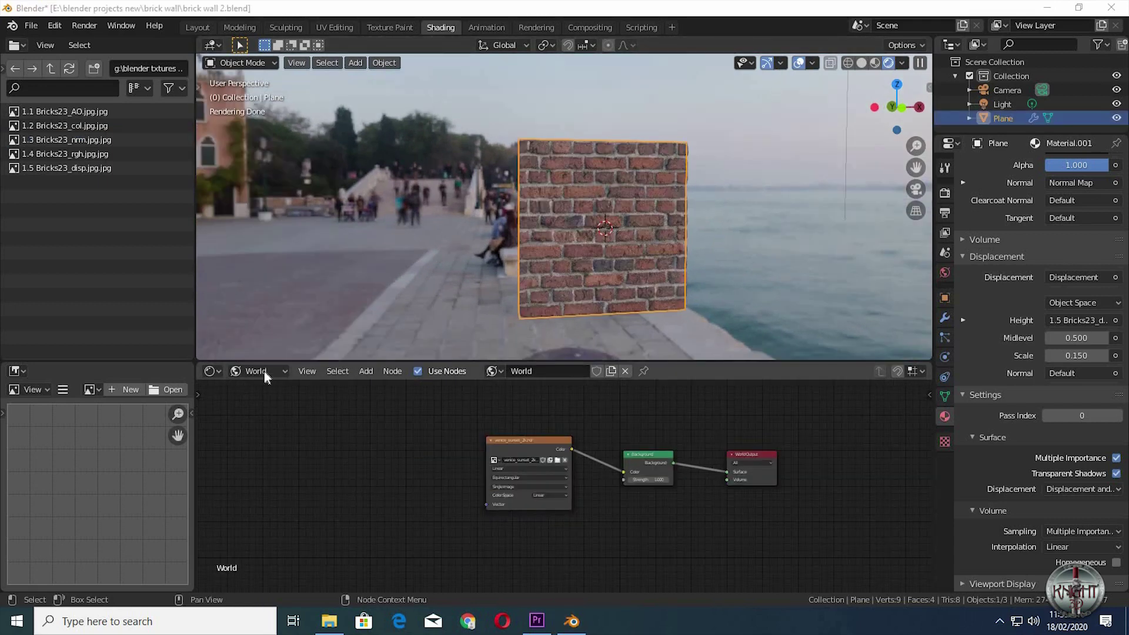
In the plane's material nodes, set the AO texture's color space to Non-Color and link the Mapping node's Vector to its Vector input
left_click(263, 372)
left_click(258, 388)
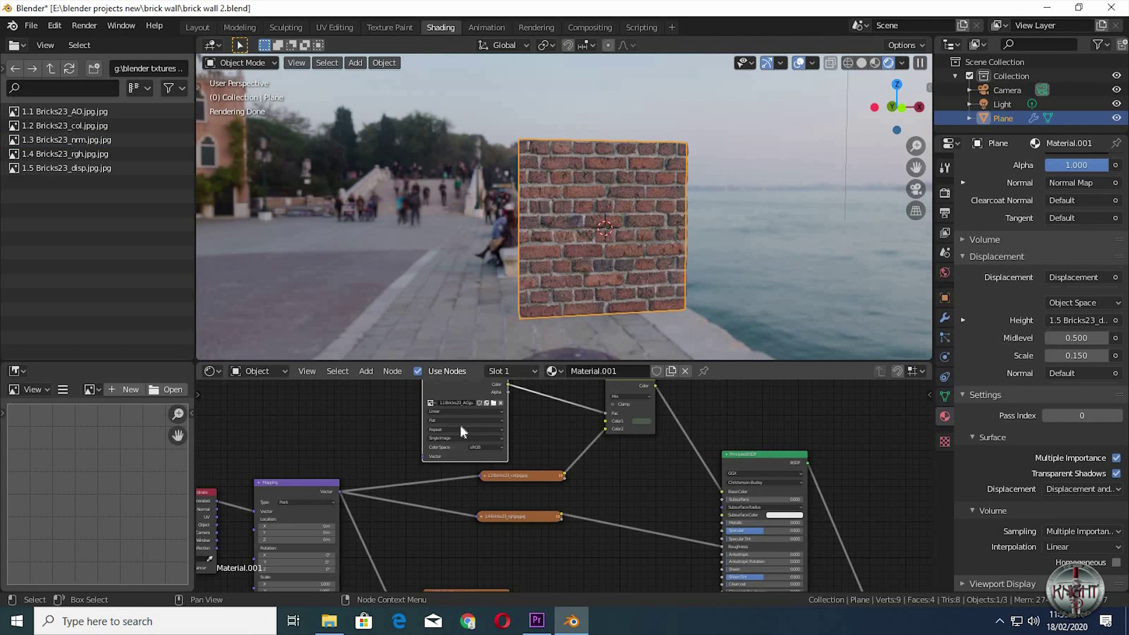
scroll(460, 425, "up", 5)
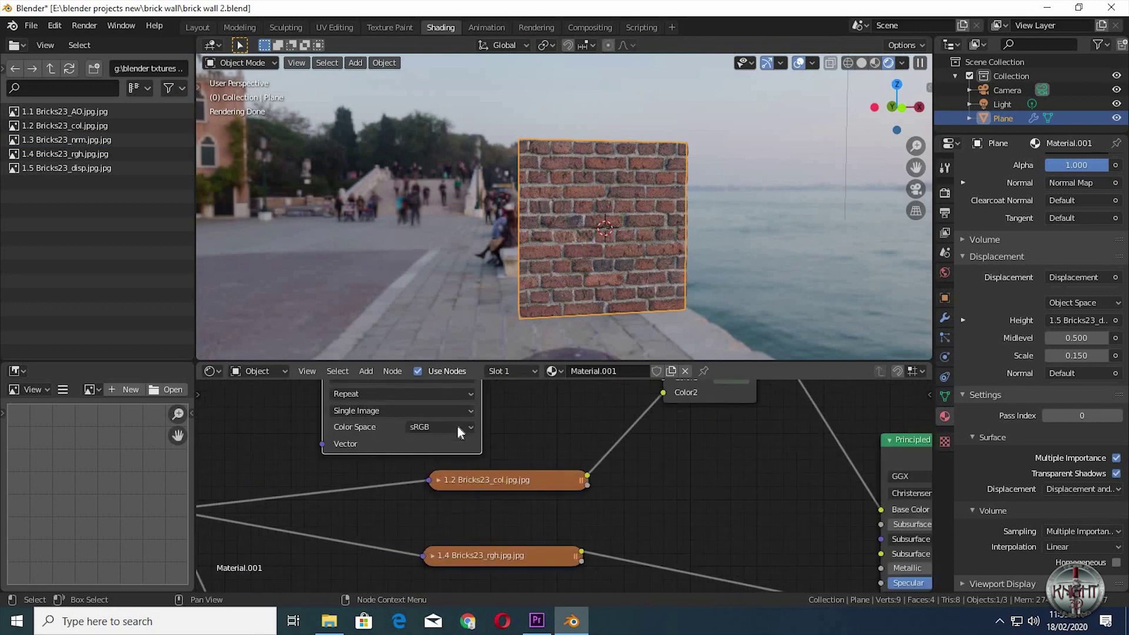
left_click(457, 425)
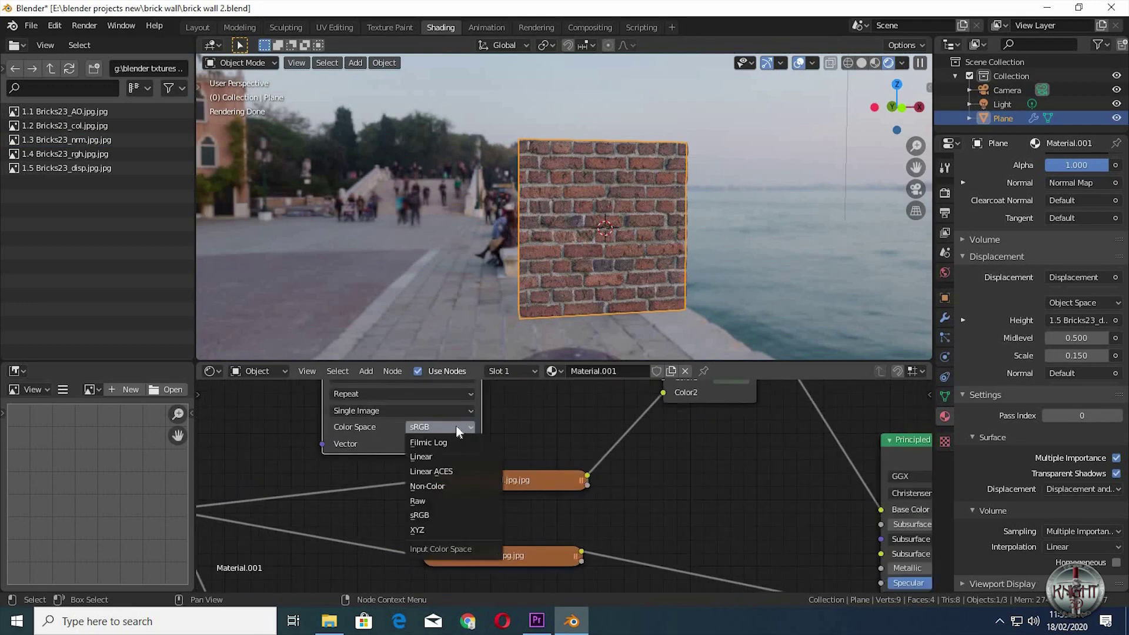
left_click(438, 486)
scroll(286, 502, "left", 5, "ctrl")
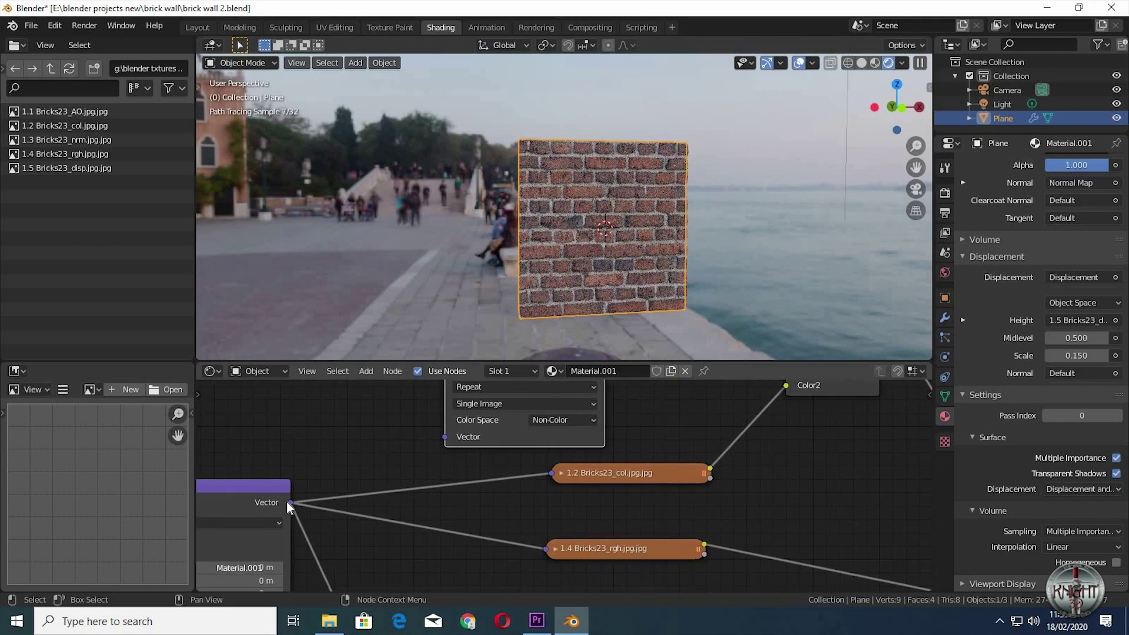
left_click_drag(290, 502, 444, 436)
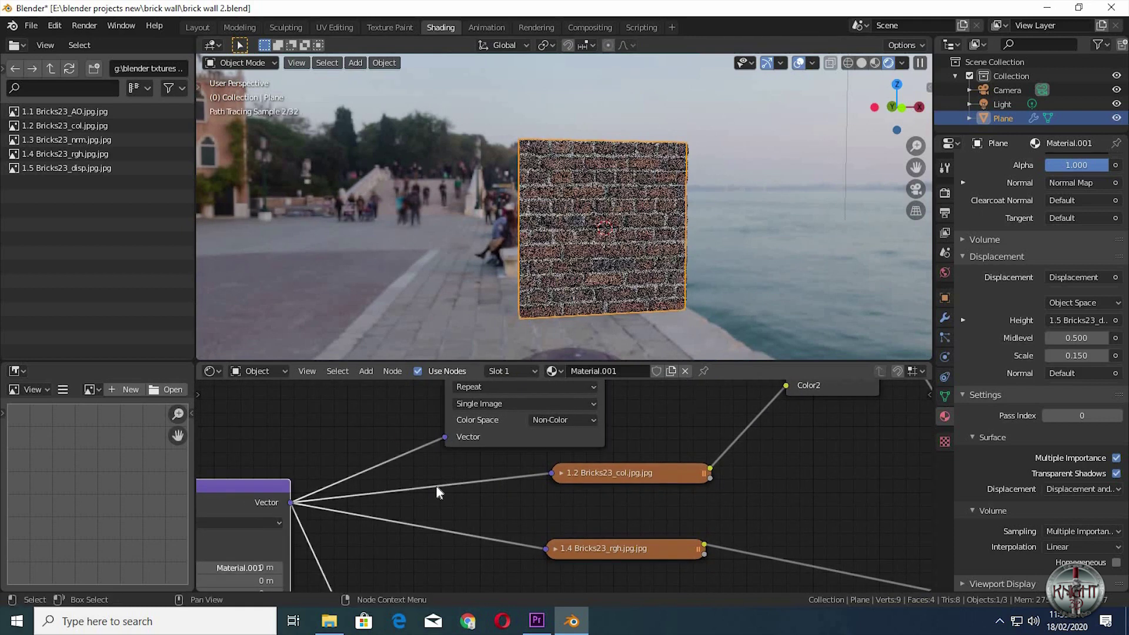
Move the displacement texture closer beneath the normal texture and link the Mapping node's Vector output to its Vector input
scroll(436, 486, "down", 5)
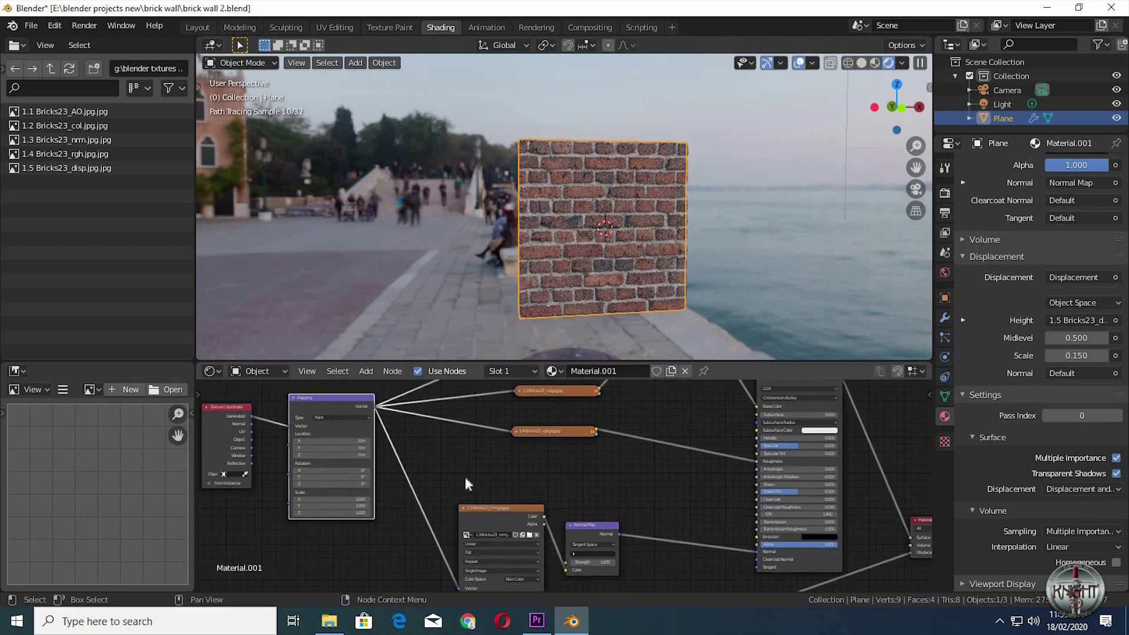
scroll(525, 484, "down", 1)
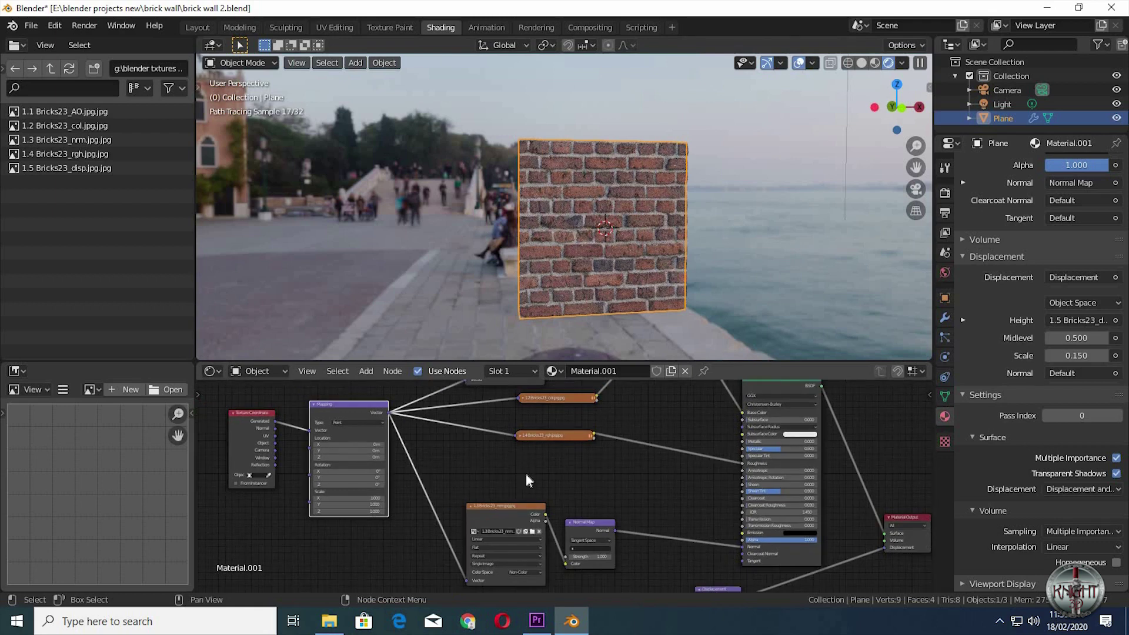
scroll(525, 473, "down", 2)
scroll(574, 544, "down", 1)
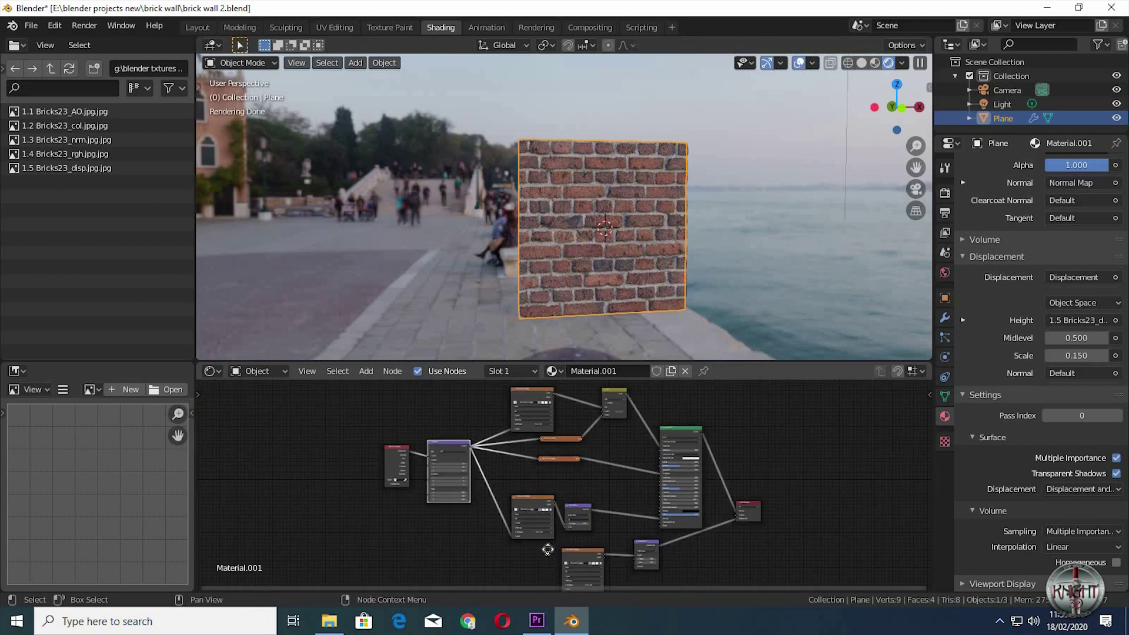
left_click_drag(547, 549, 508, 549)
left_click_drag(471, 446, 522, 588)
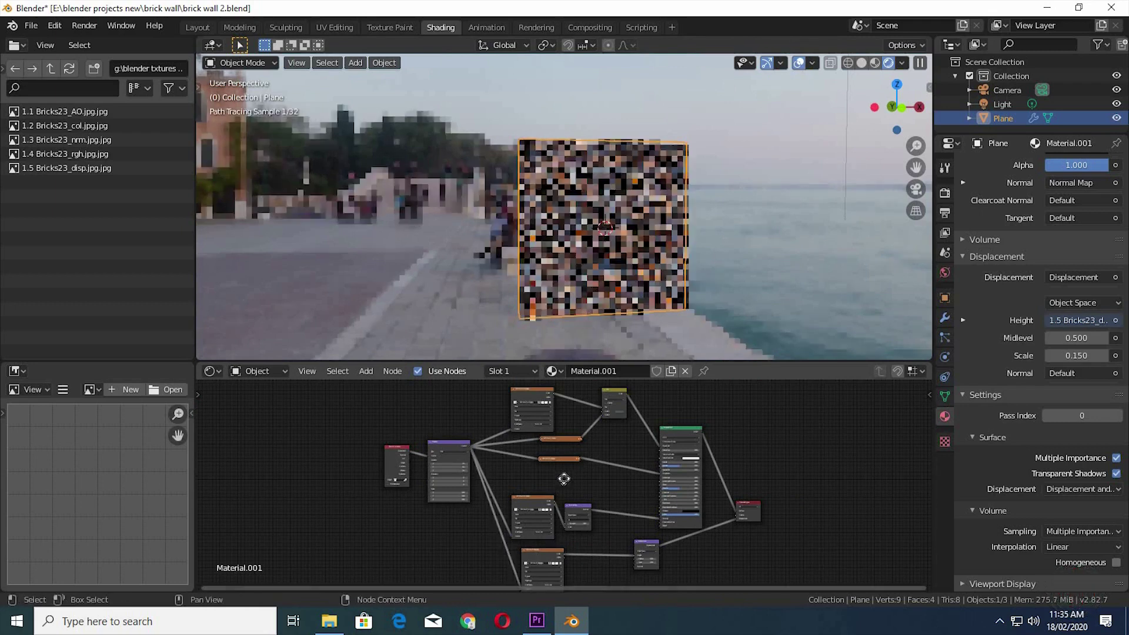
middle_click_drag(564, 479, 576, 453)
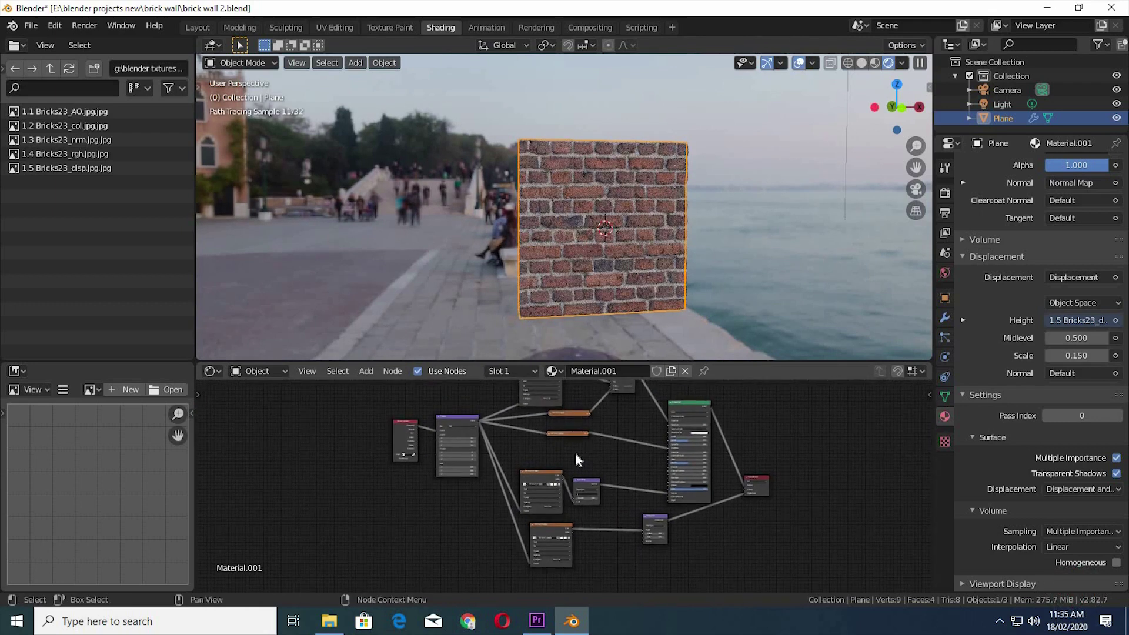
scroll(575, 452, "down", 1)
scroll(576, 447, "down", 1)
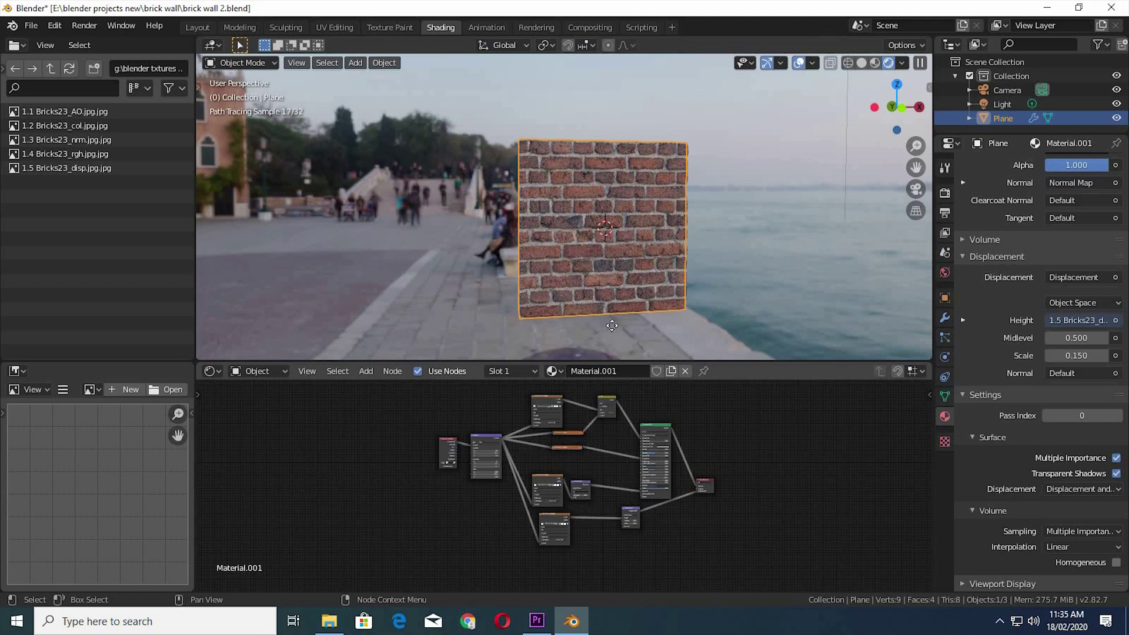
View the displaced bricks from an angle, then save the Blender file under its existing name
middle_click_drag(633, 304, 698, 318)
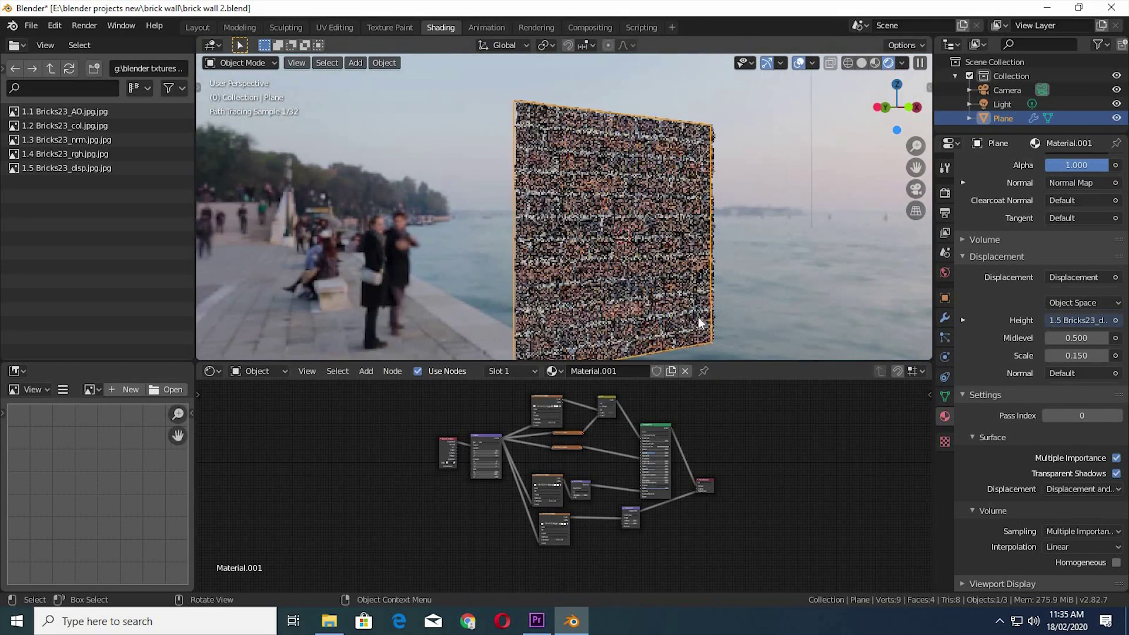
middle_click_drag(710, 273, 711, 282)
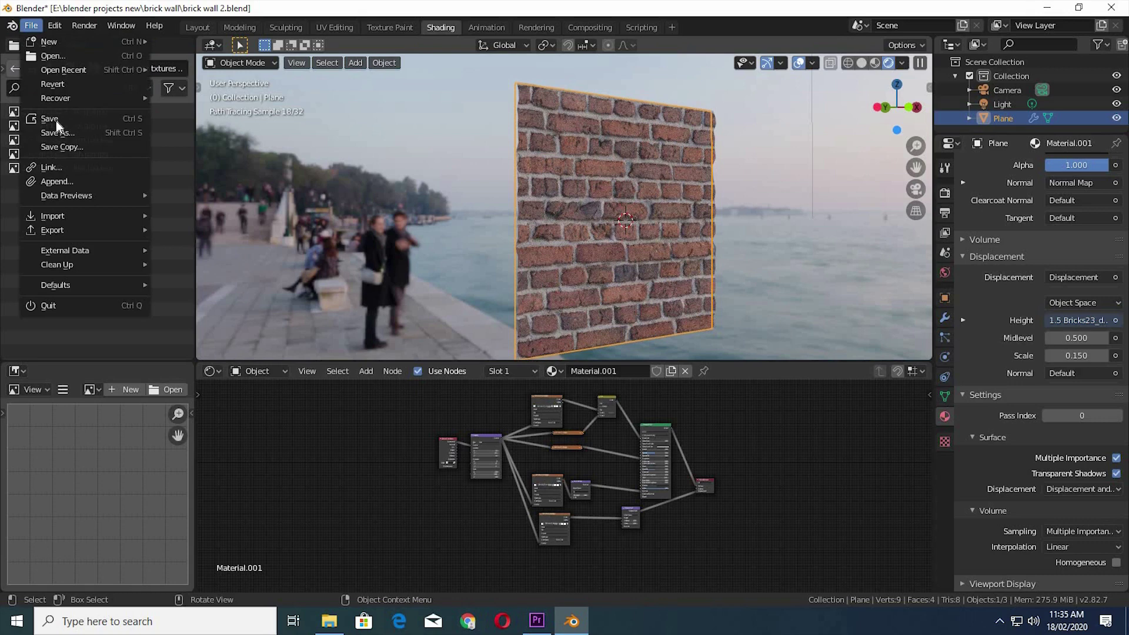
left_click(56, 121)
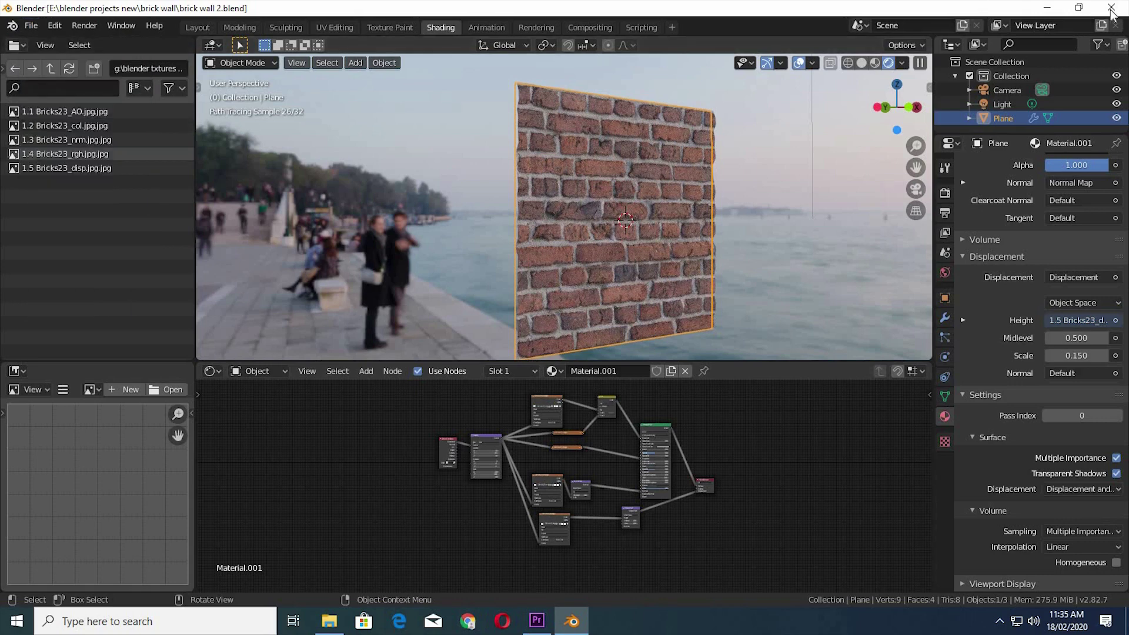